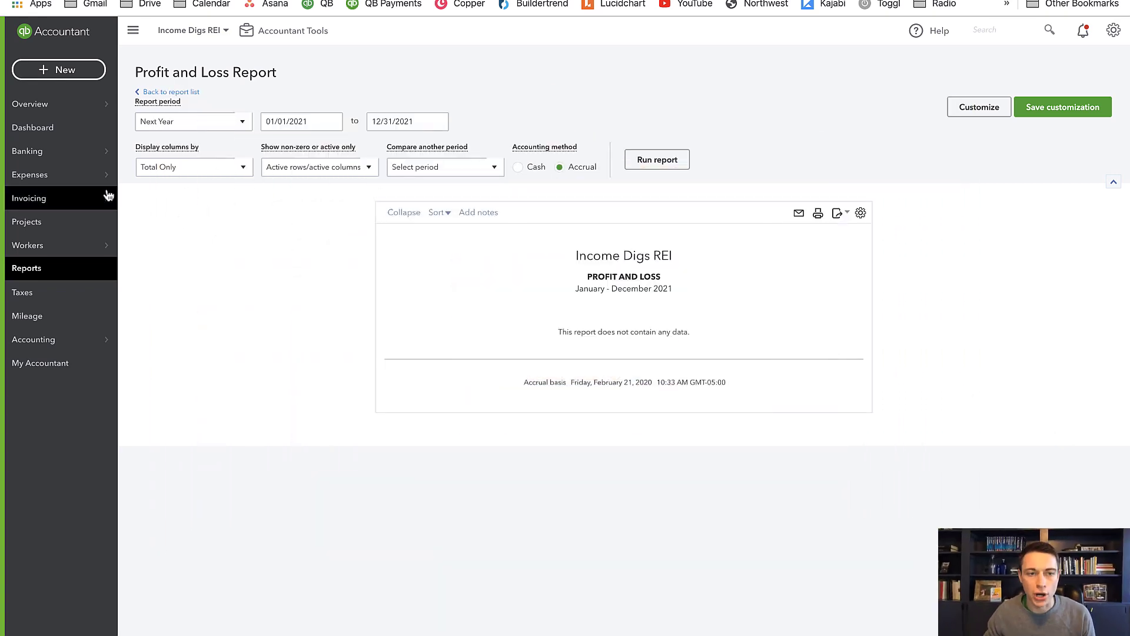
Step: Review the bank and credit card feeds, and return to the saved "Profit and Loss - next year" custom report
mouse_move(59, 151)
left_click(180, 157)
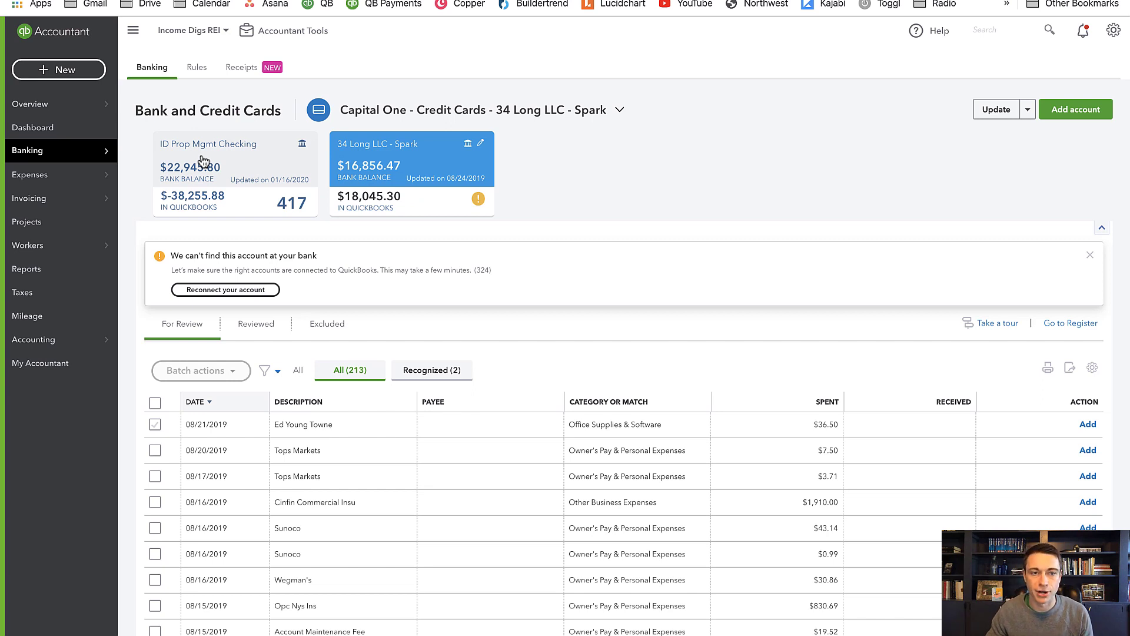
left_click(57, 280)
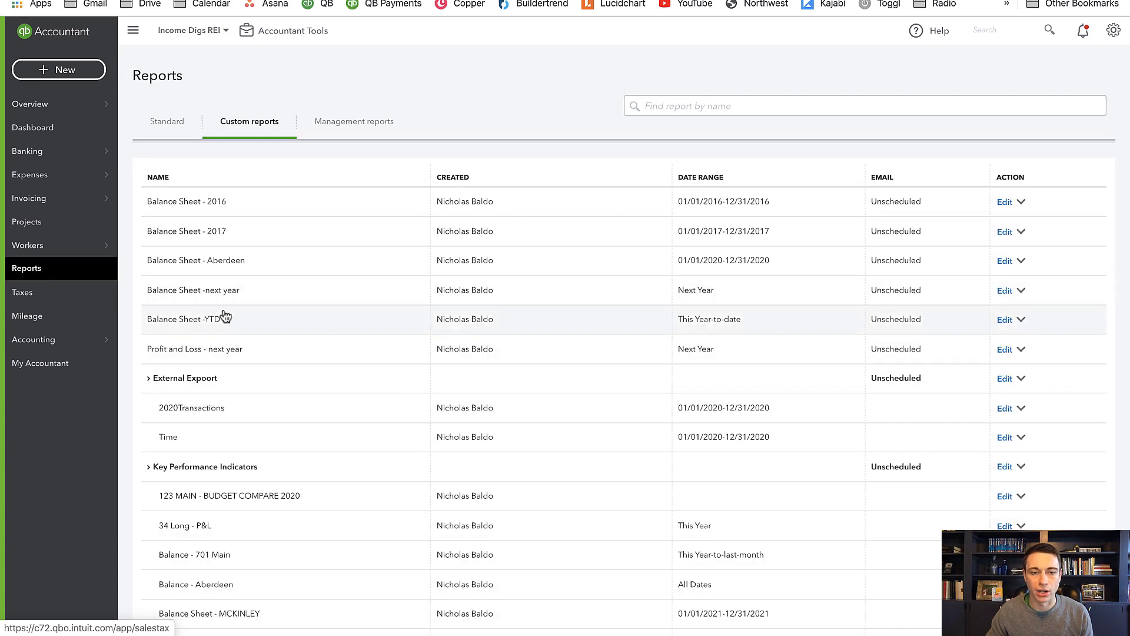
left_click(213, 350)
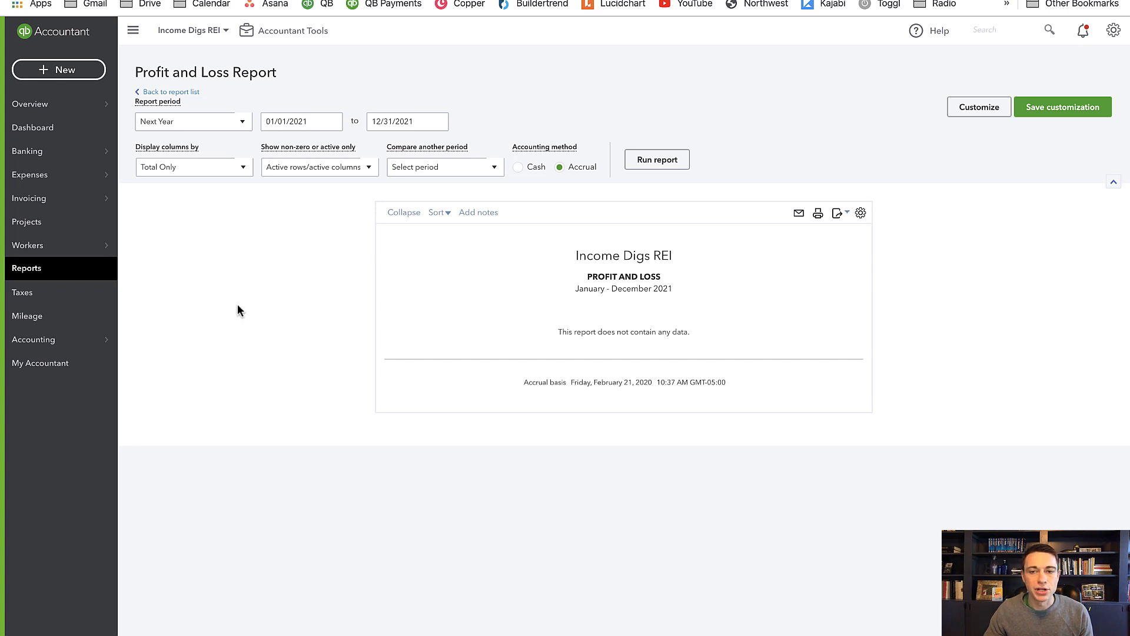
Step: Open a blank expense form, review the available payment accounts, and close the form without entering anything
left_click(90, 73)
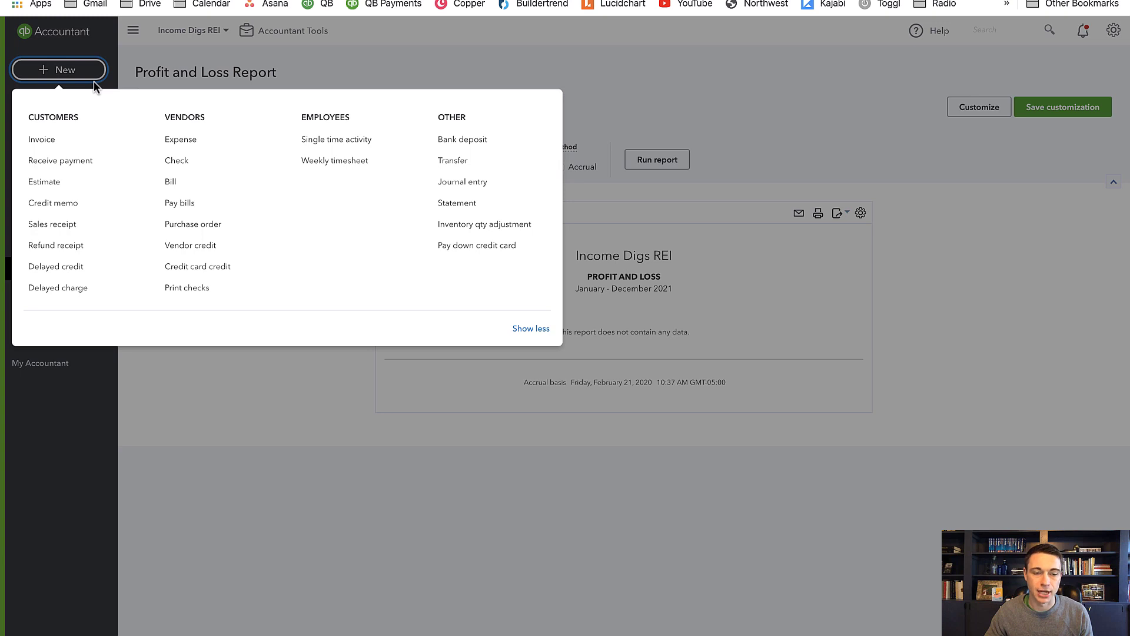
left_click(183, 141)
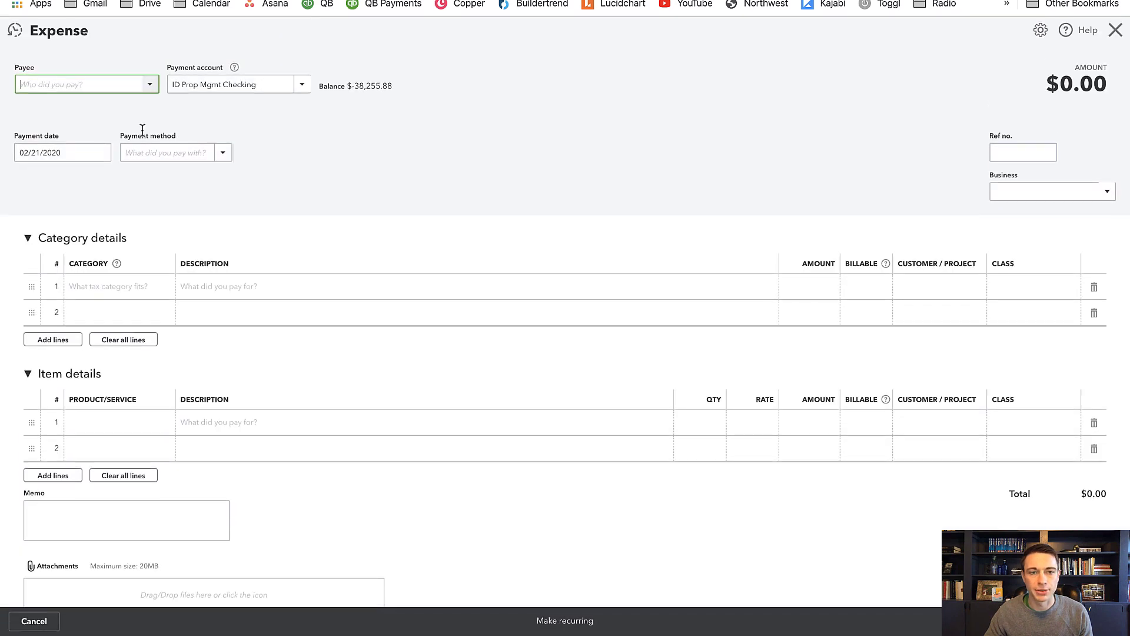
left_click(302, 86)
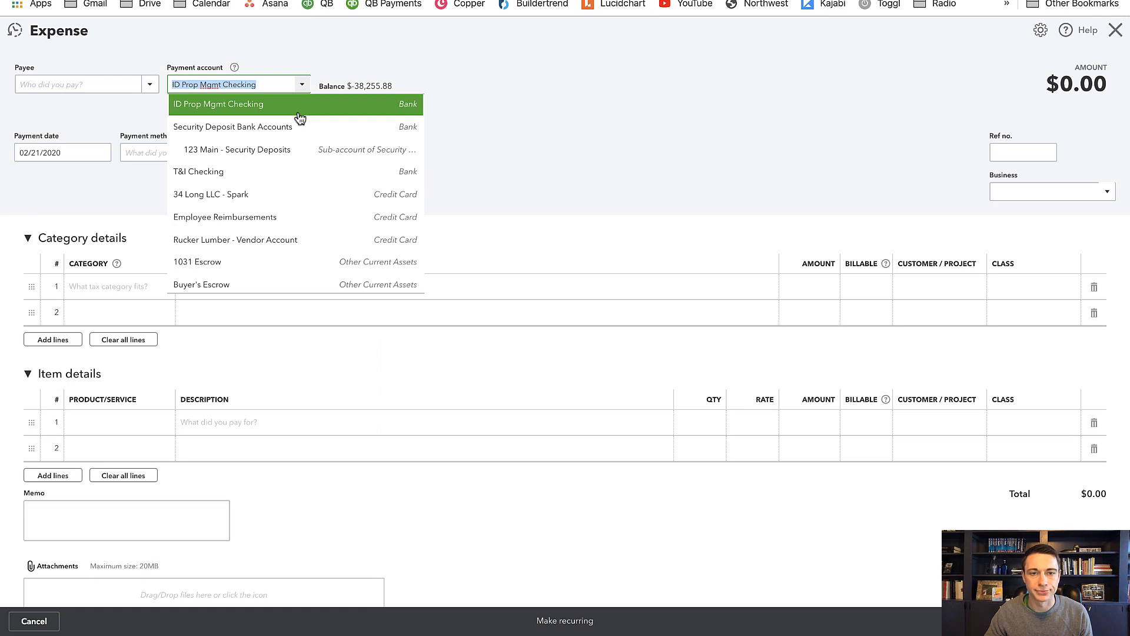
left_click(595, 100)
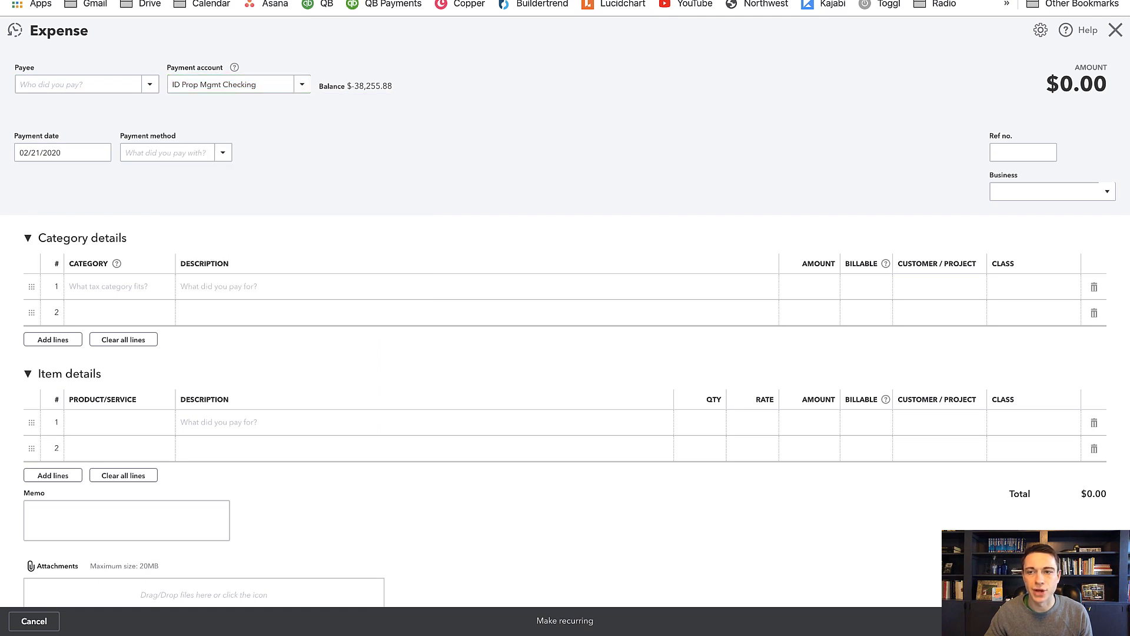
left_click(1116, 30)
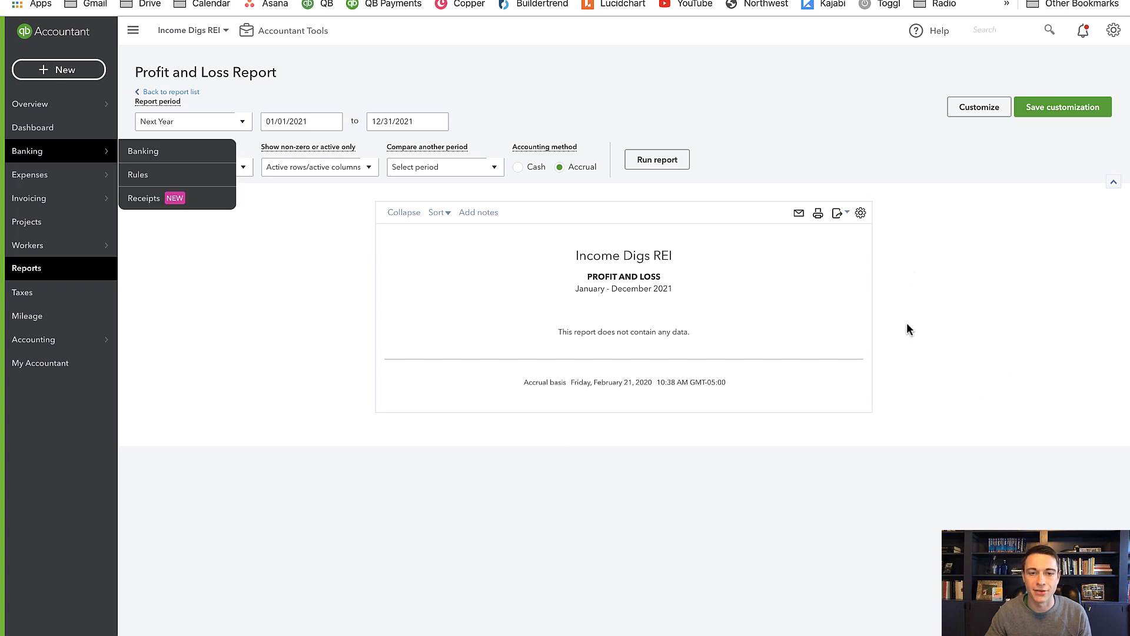
Step: Start a new journal entry and set its journal date to 02/21/2021
left_click(66, 70)
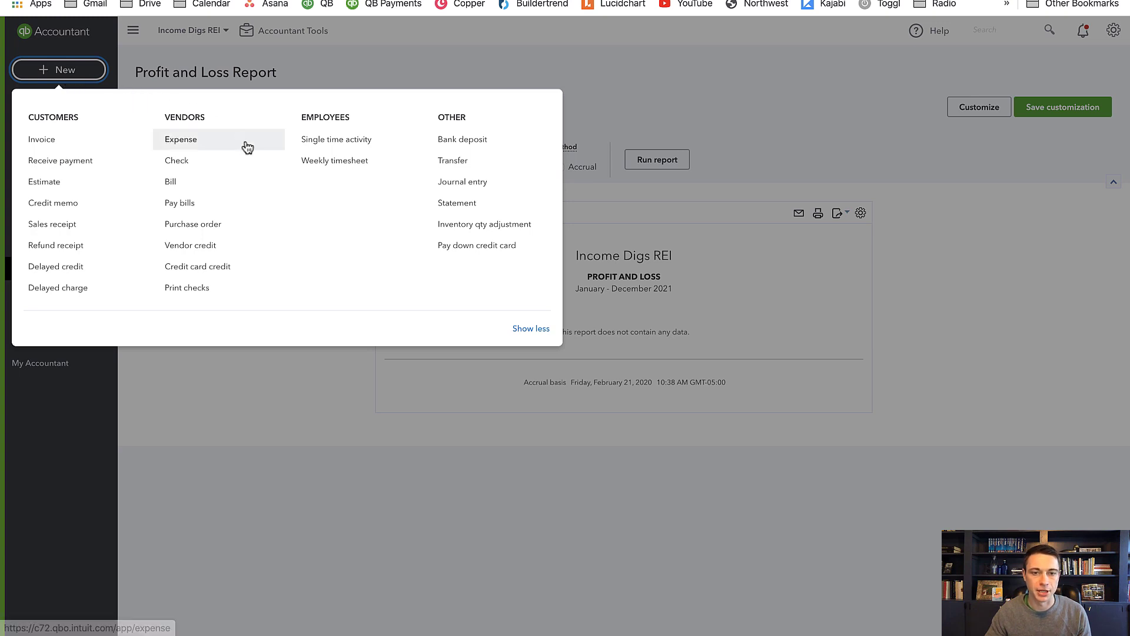
left_click(465, 182)
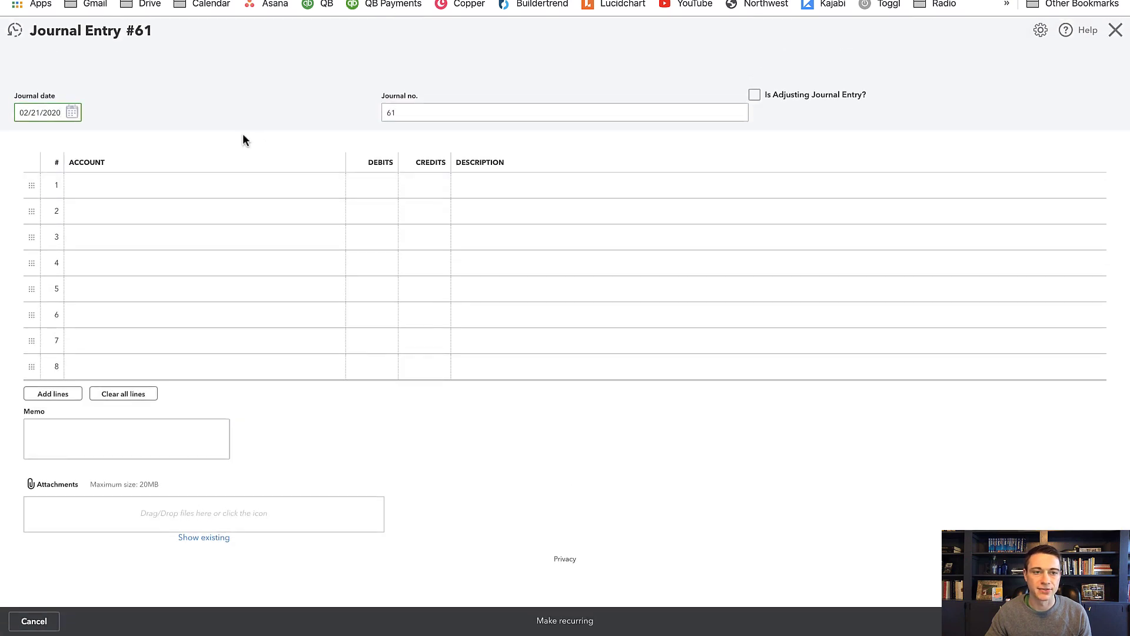
left_click_drag(61, 113, 2, 103)
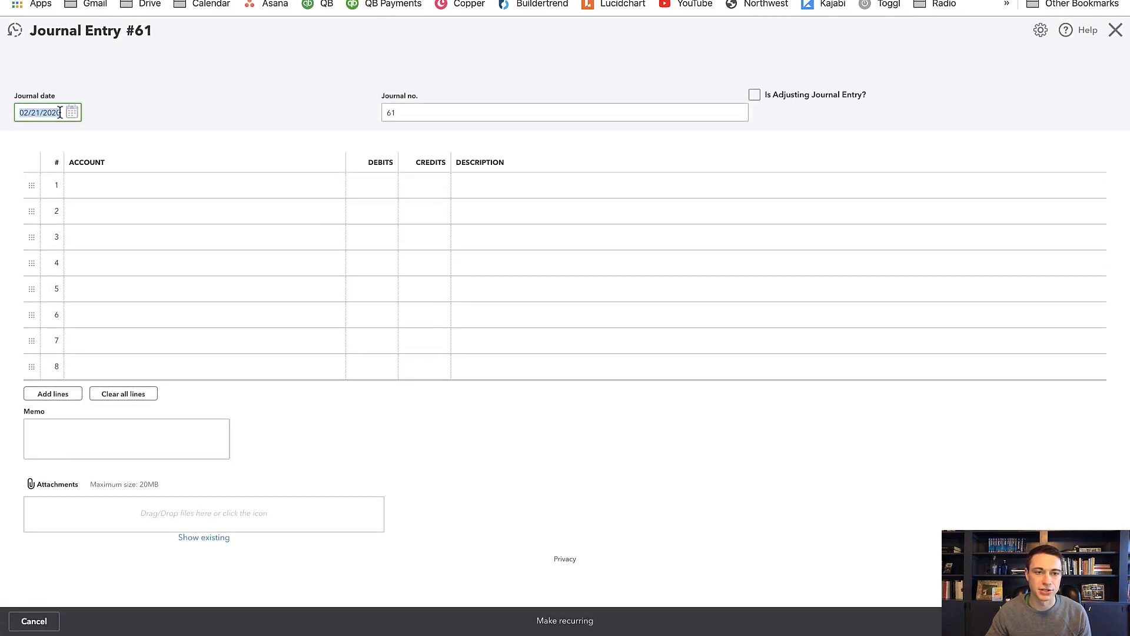
left_click(60, 113)
key("BackSpace")
type("1")
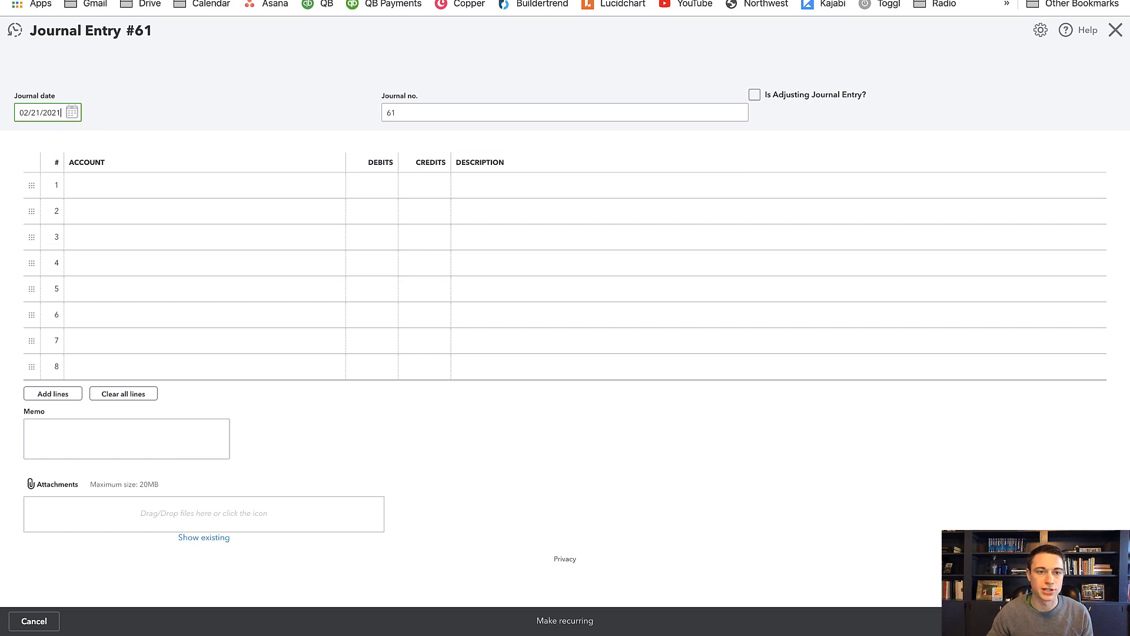
Step: Assign the journal entry's first line to the Repairs account with a debit of 45.50
left_click(122, 187)
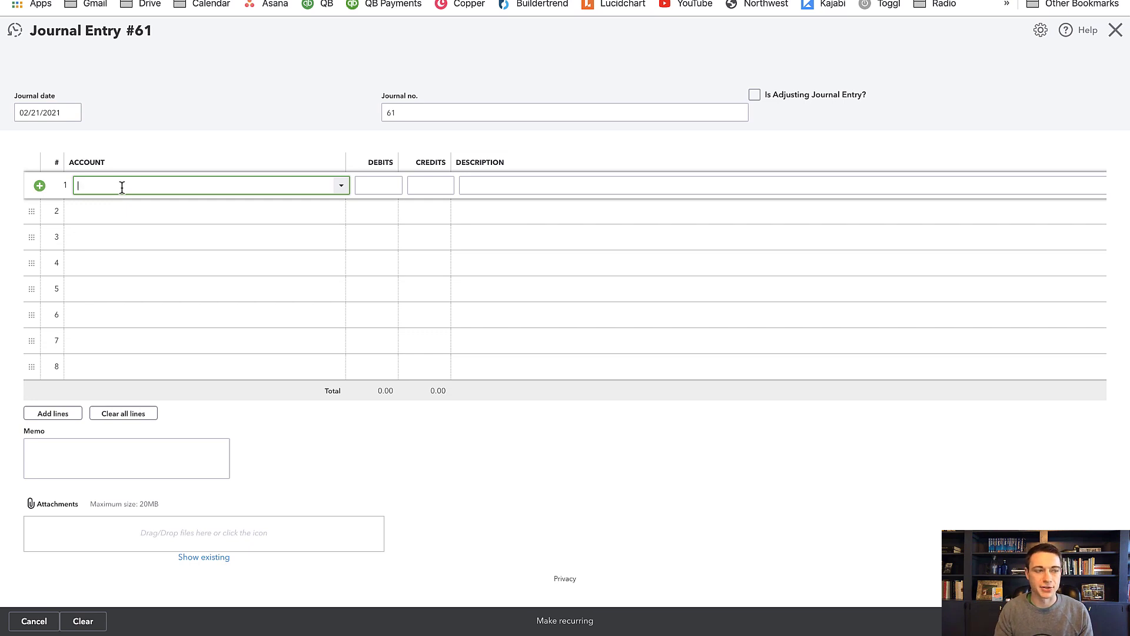
type("rep")
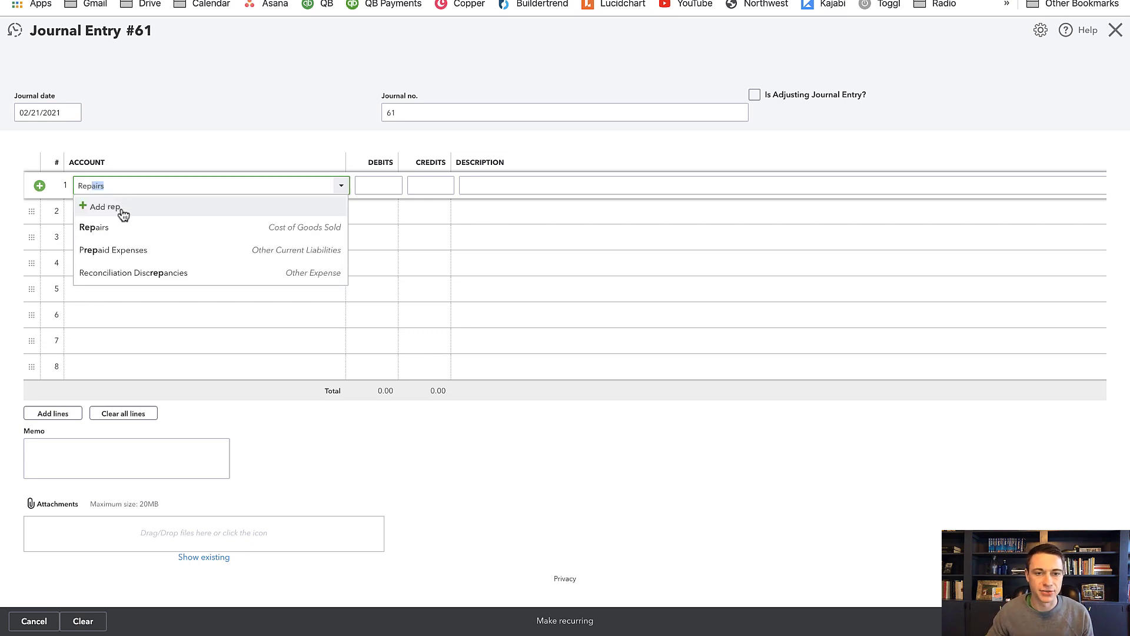
left_click(122, 236)
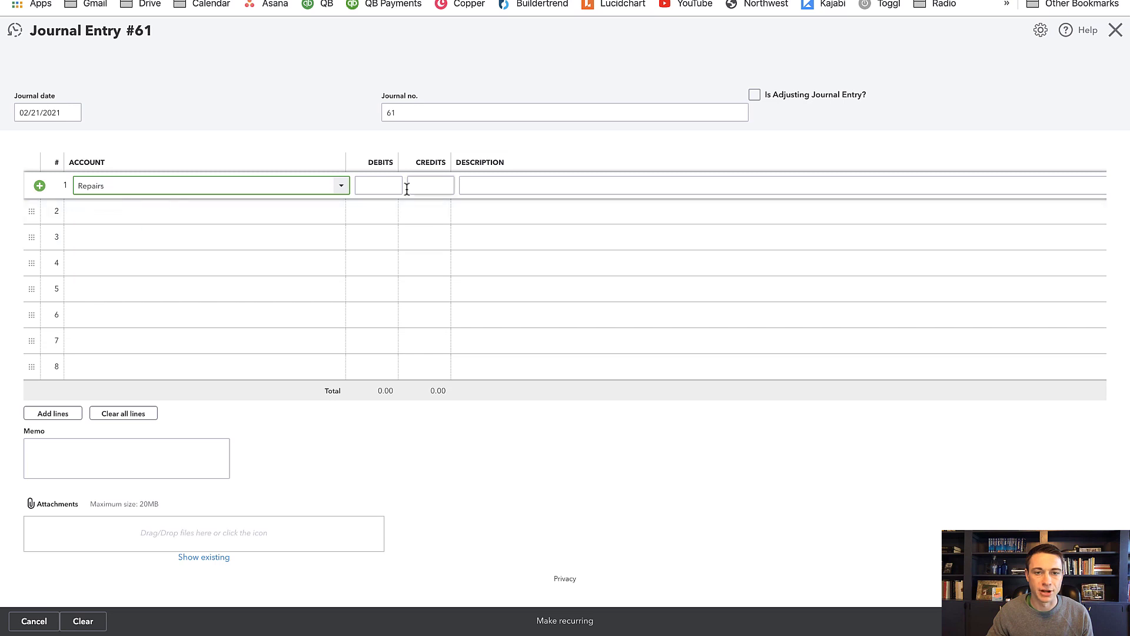
left_click(381, 183)
type("45.50")
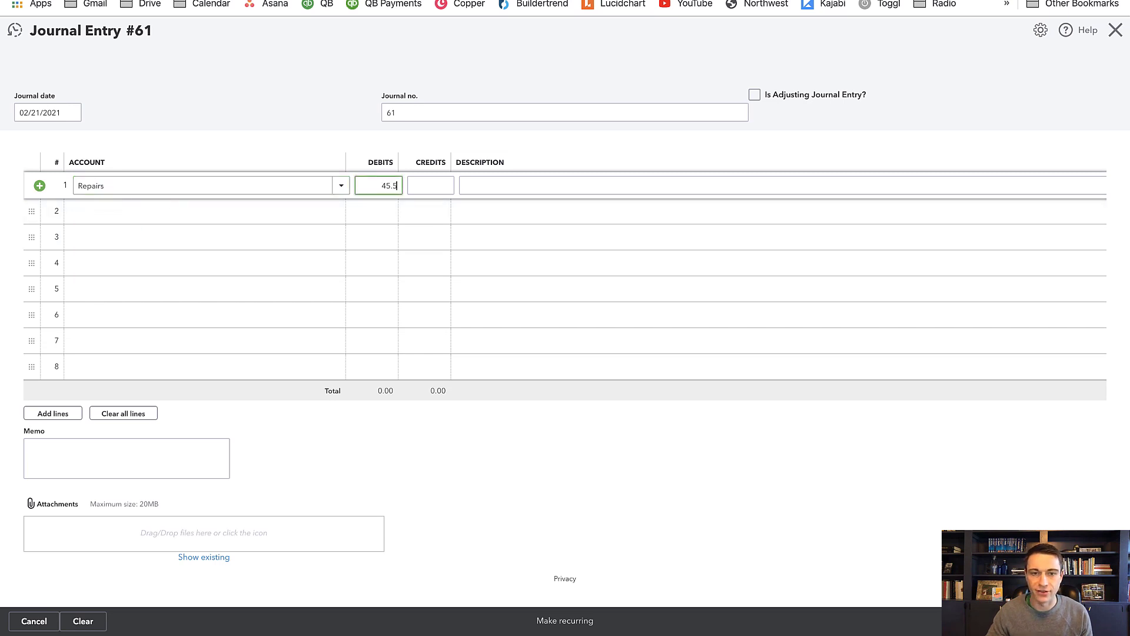
key("Tab")
key("Tab")
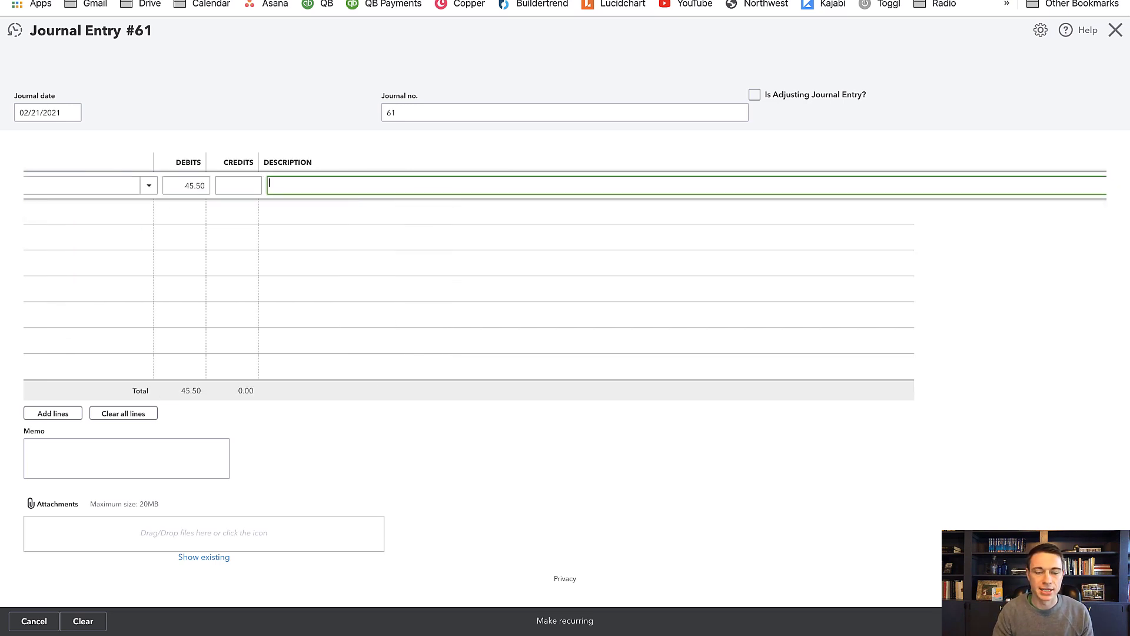
Step: Enter "Misc toilet repair" as the description of the Repairs line
type("Re")
key("BackSpace")
key("BackSpace")
type("Misc toilet")
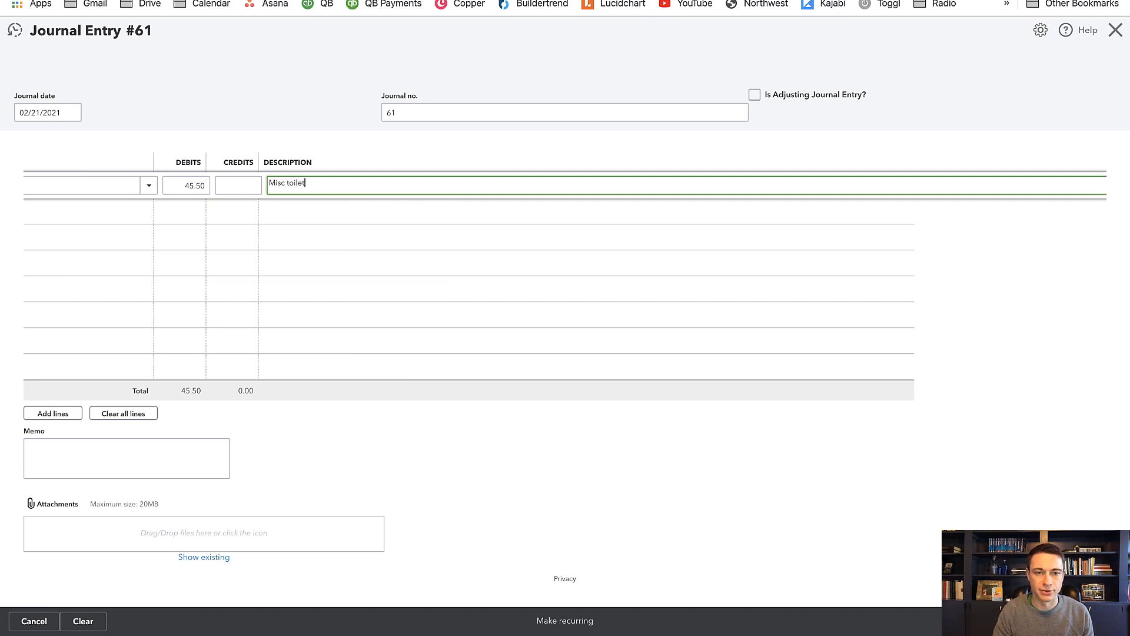
type(" repair")
Step: Assign the Repairs line to the class 34 Long and move on to the second line's account
key("Tab")
key("Tab")
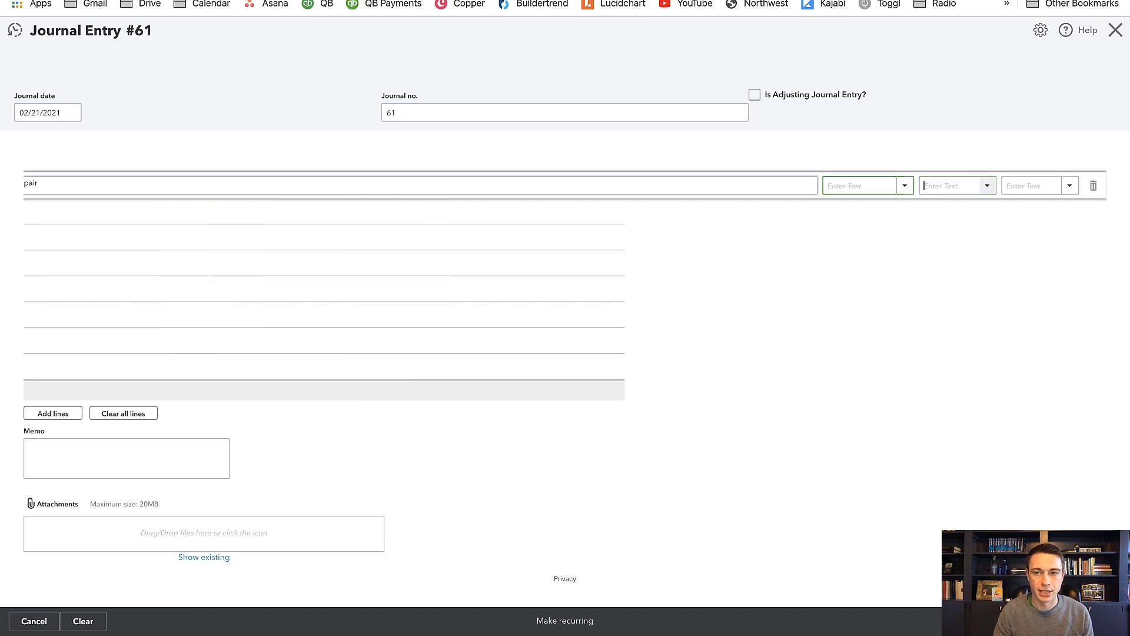
key("Tab")
type("34 Long")
key("Tab")
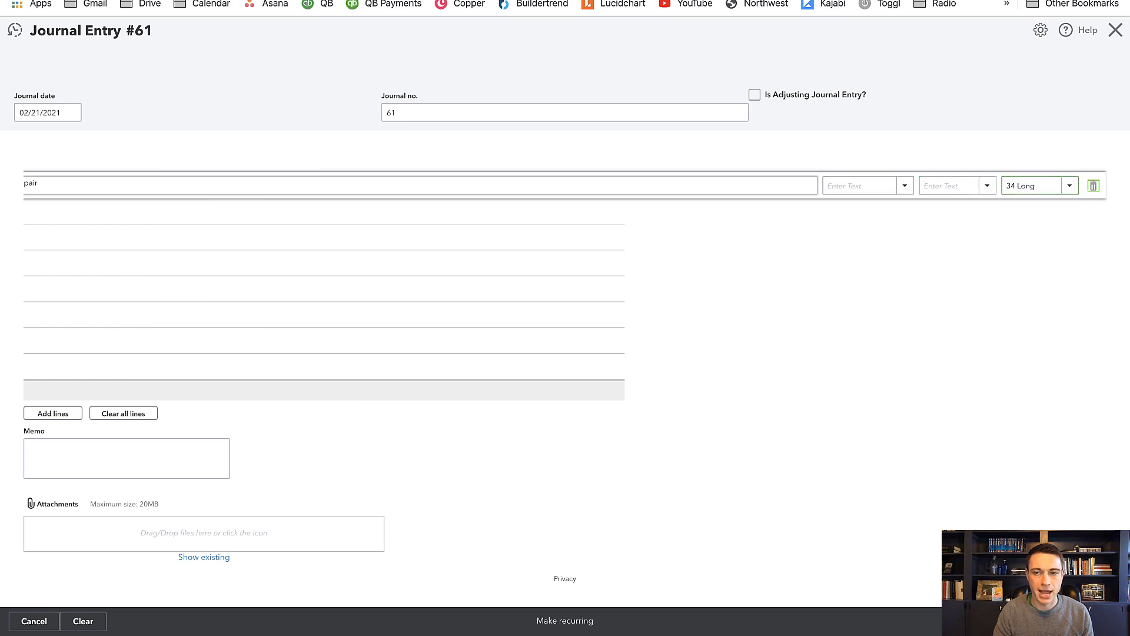
key("Tab")
key("Tab")
key("shift+Tab")
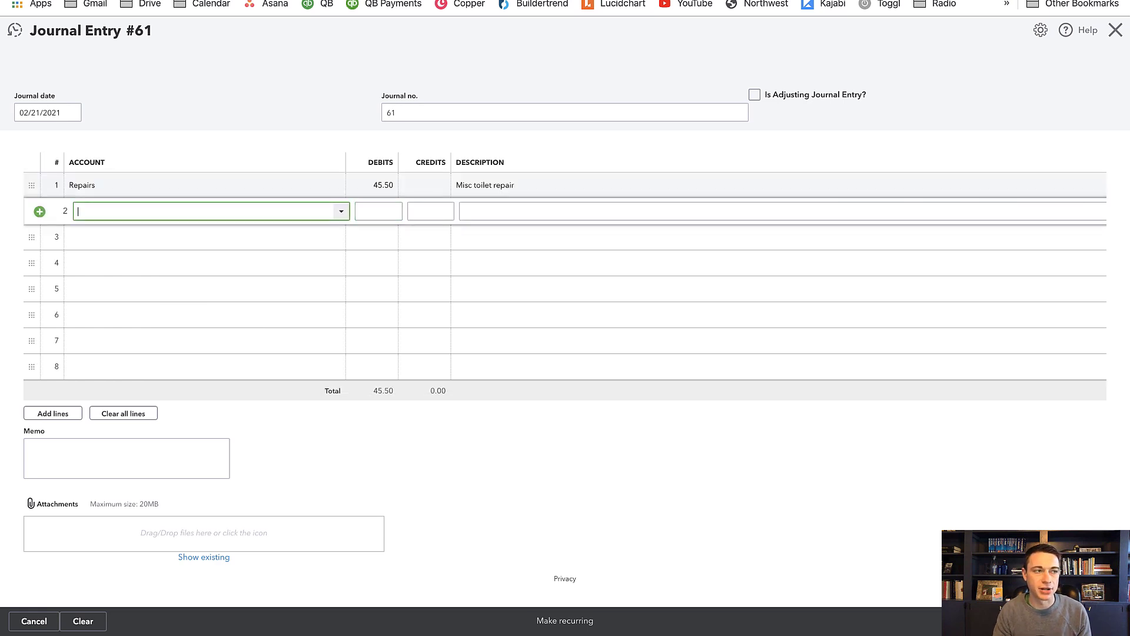
type("check")
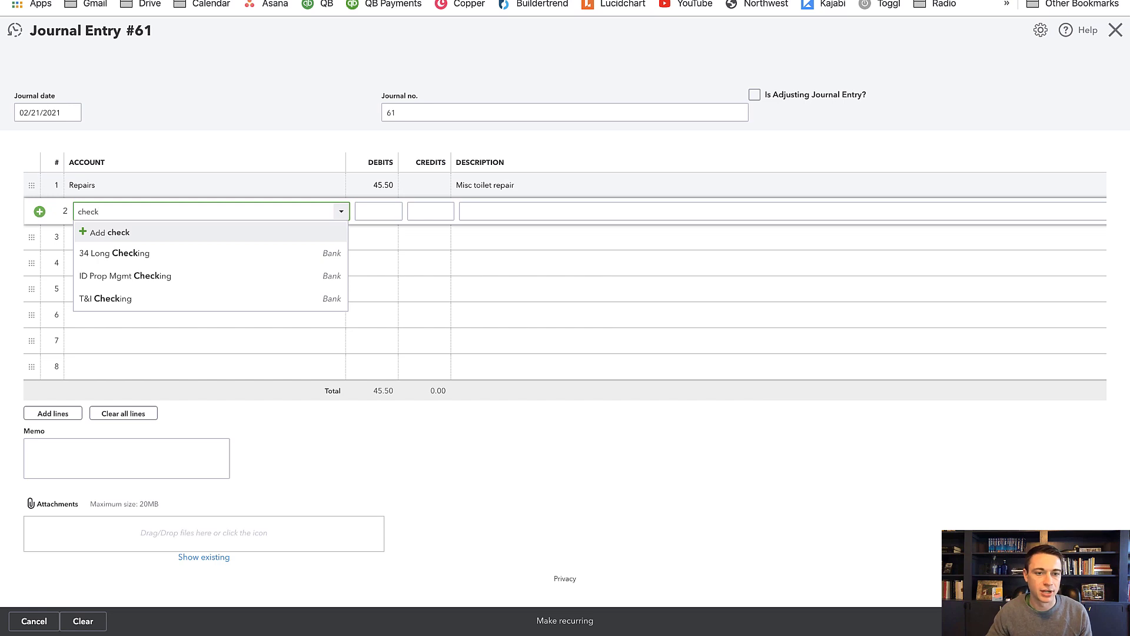
key("super+a")
key("BackSpace")
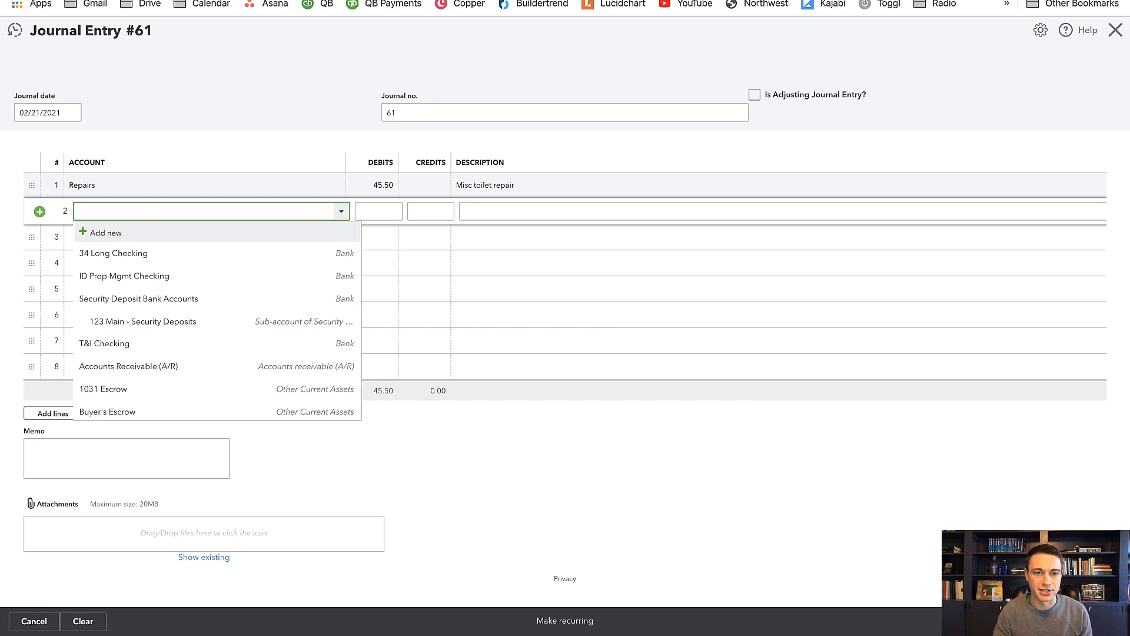
type("Credi")
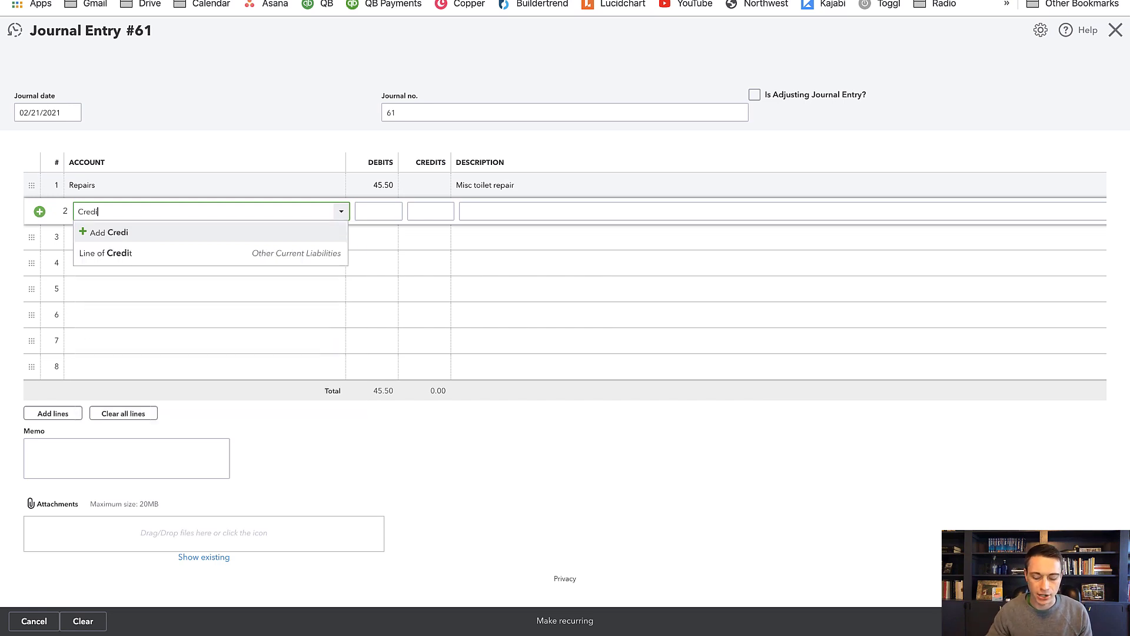
key("super+a")
key("BackSpace")
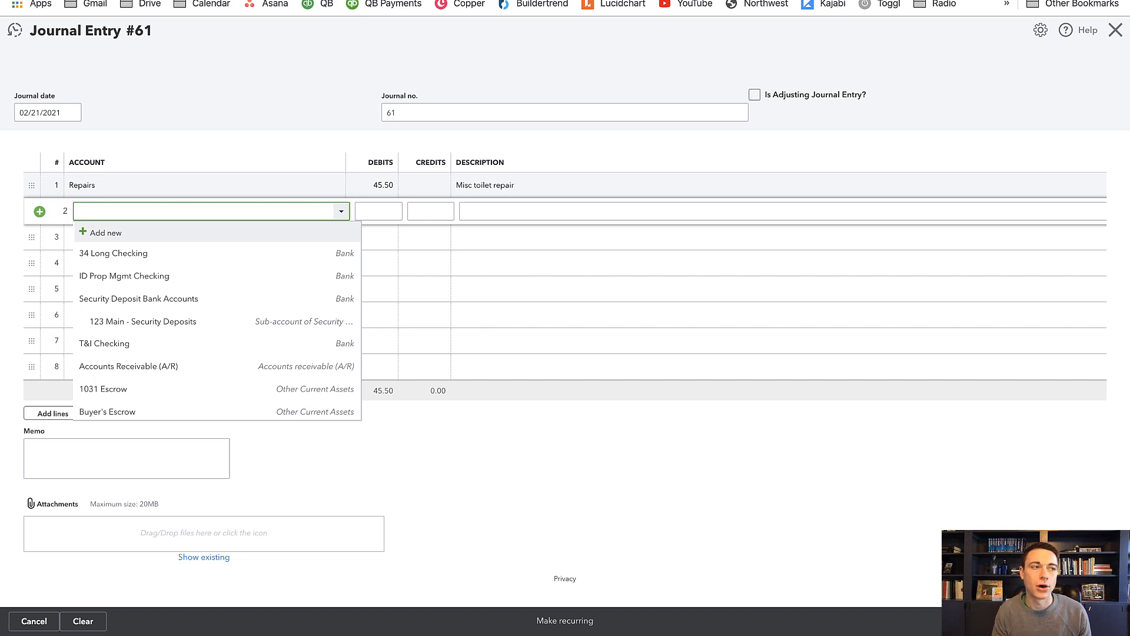
Step: Set the second line's account to Owner's Pay & Personal Expenses and save the journal entry without a class on that line
type("Owner's Contributions/ Distributions")
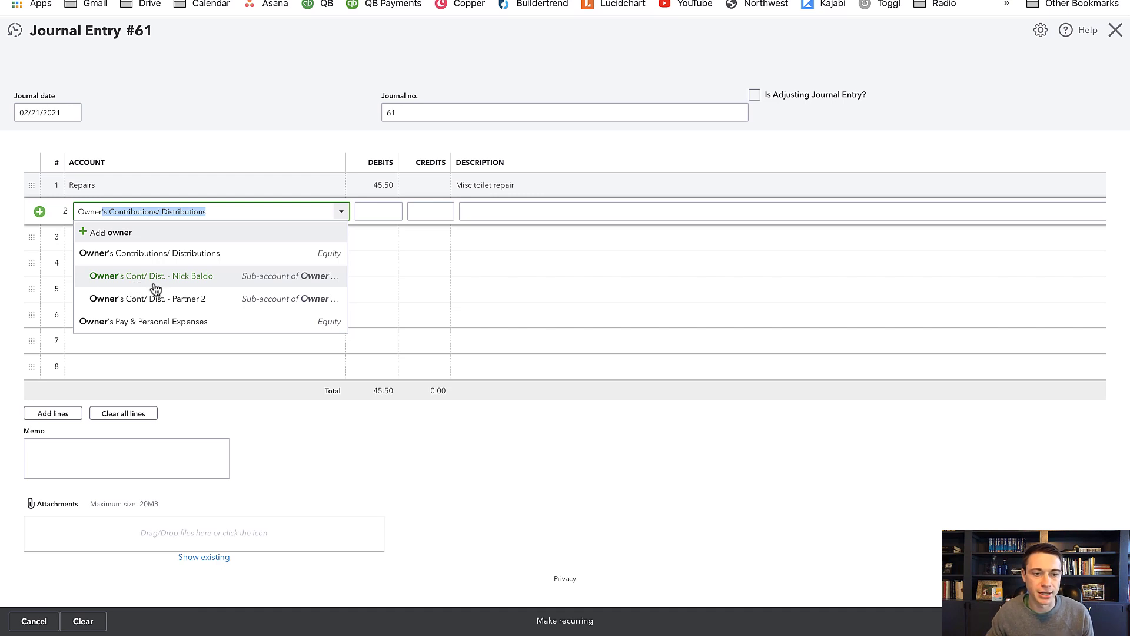
left_click(132, 322)
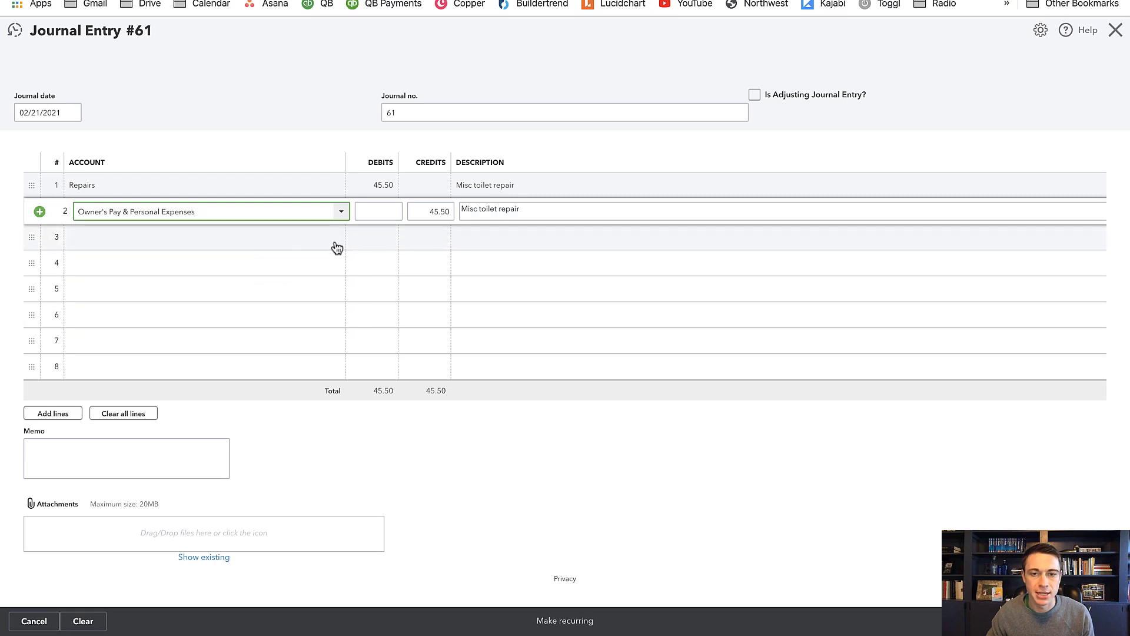
scroll(334, 246, "right", 5)
scroll(331, 247, "left", 5)
left_click(1060, 621)
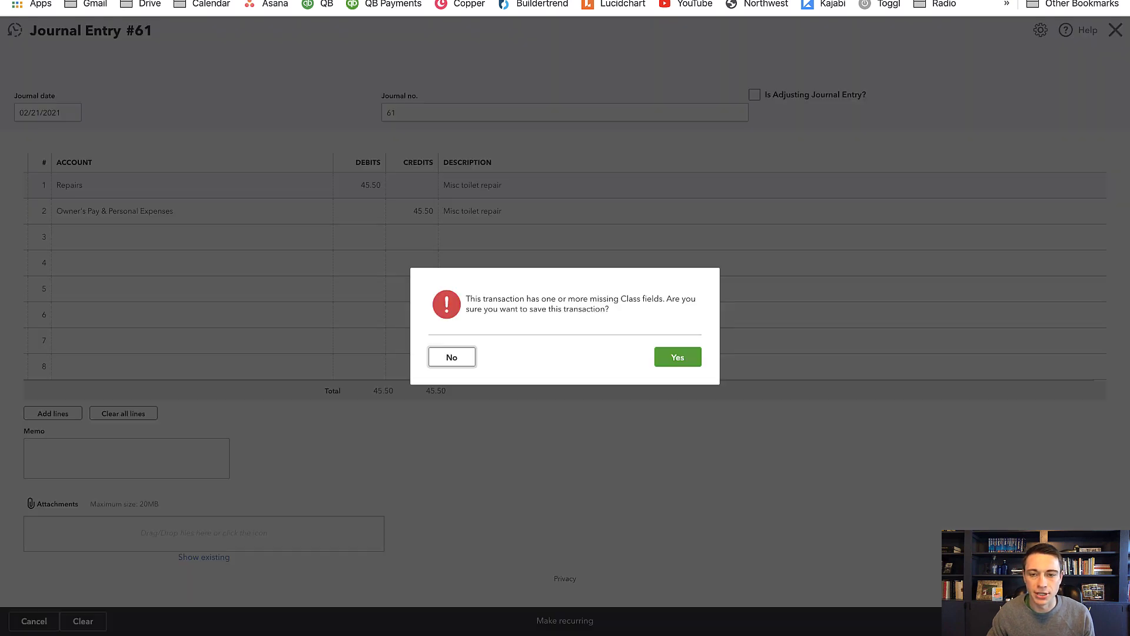
left_click(682, 358)
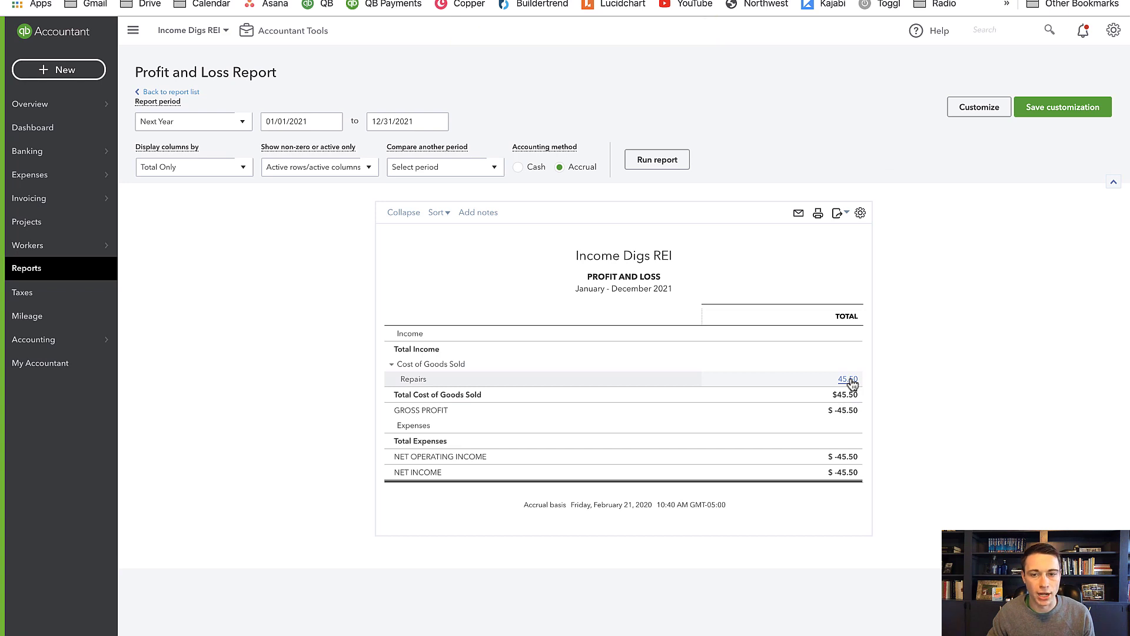
left_click(852, 382)
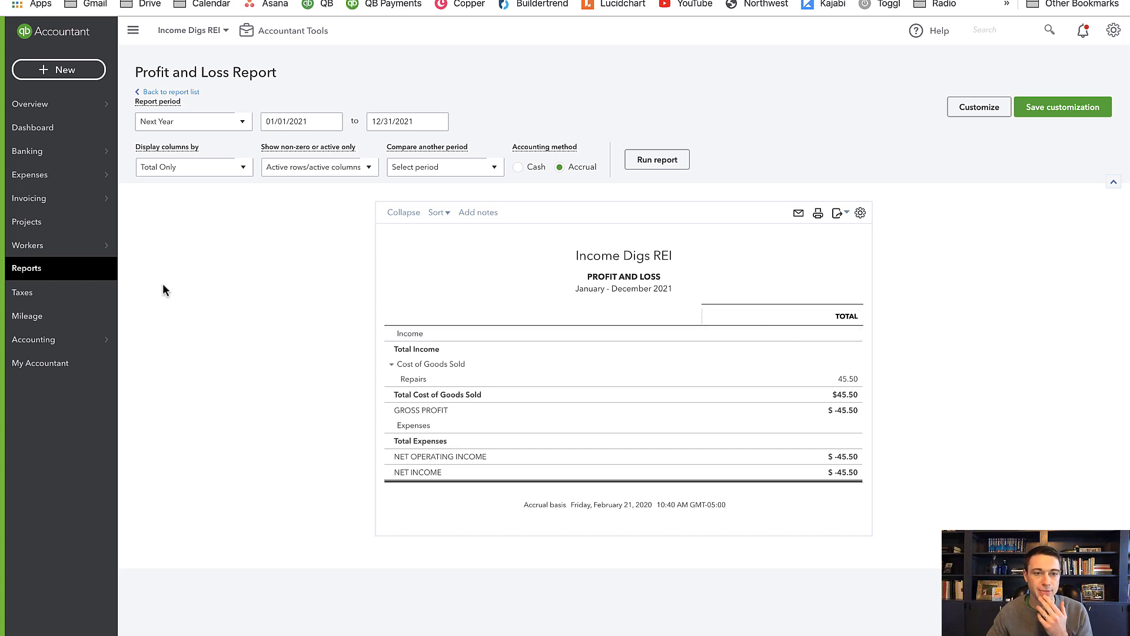
Step: Start a new expense and add a new payment account named Personal Credit Card
left_click(84, 80)
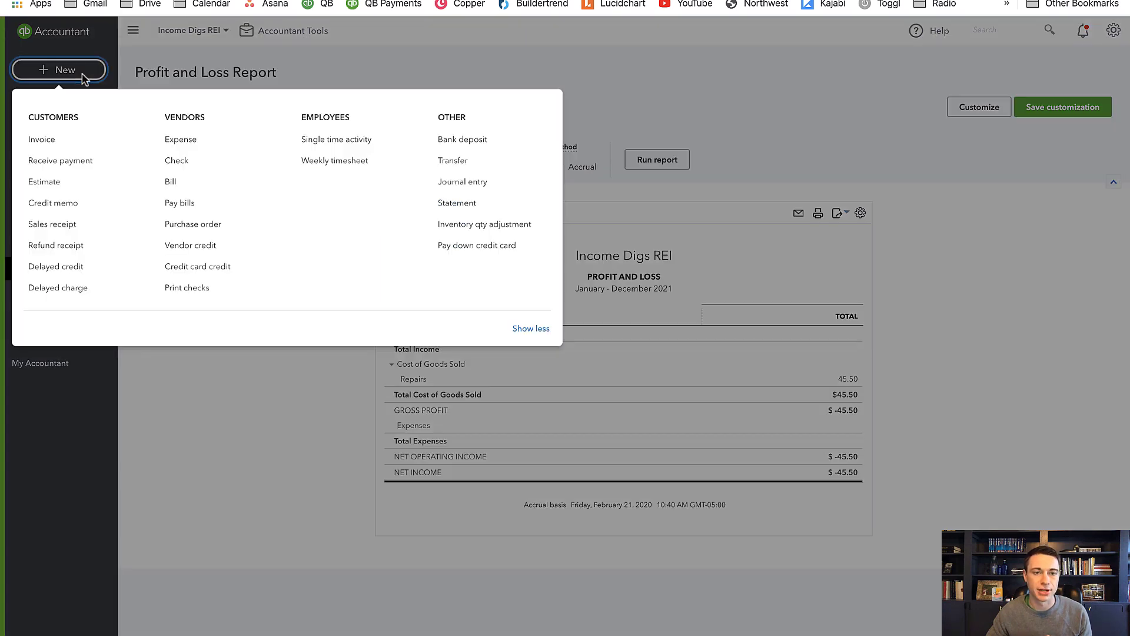
left_click(225, 149)
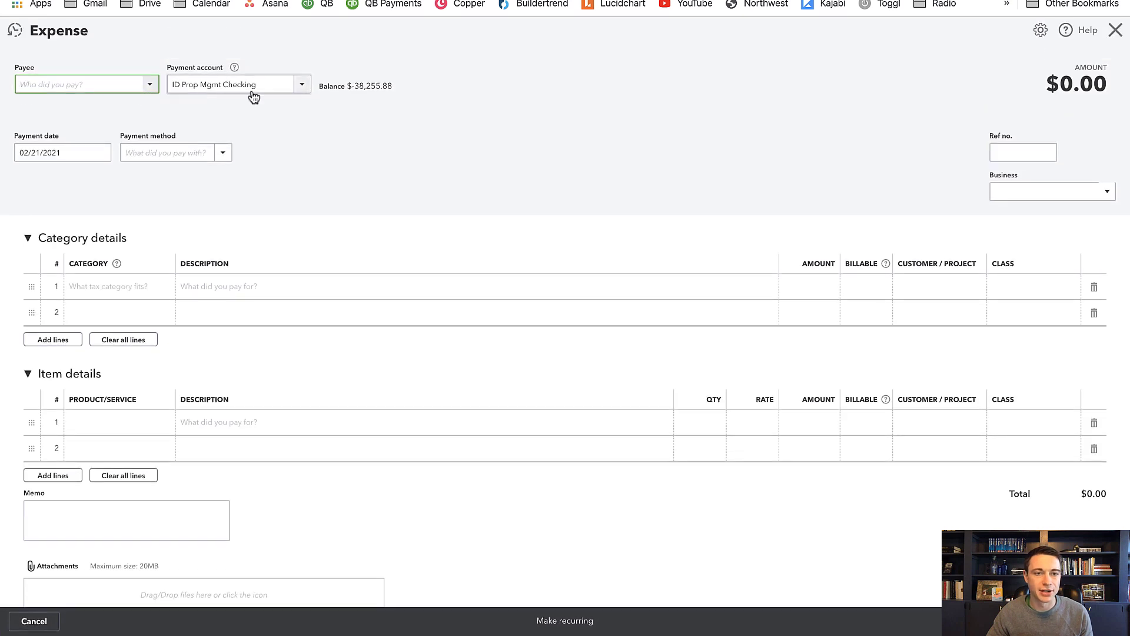
left_click(302, 88)
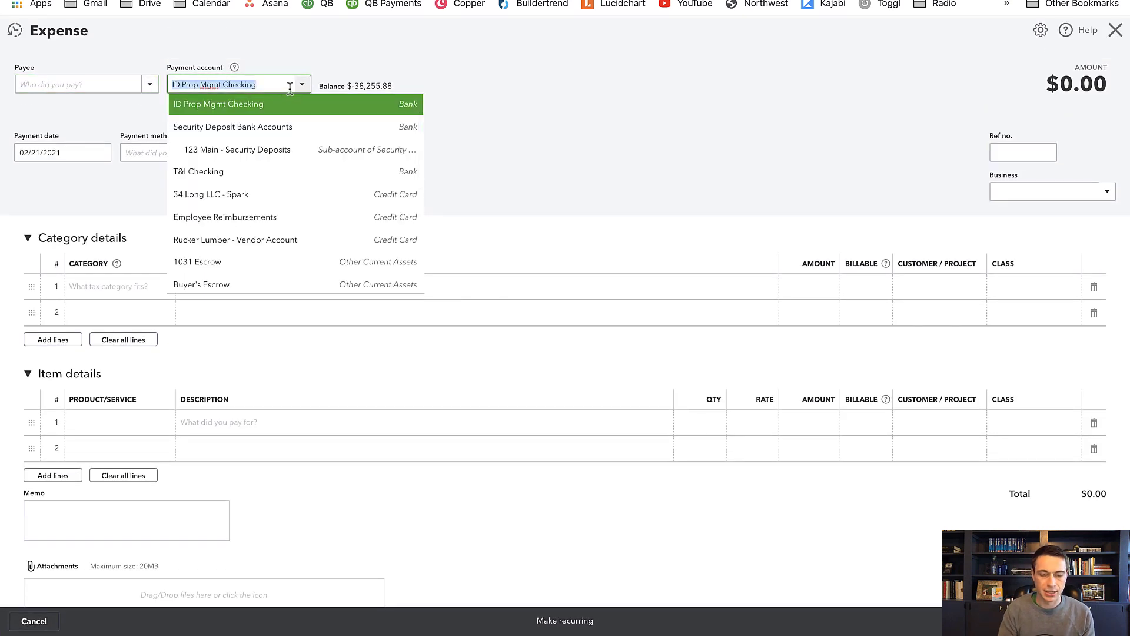
type("Personal")
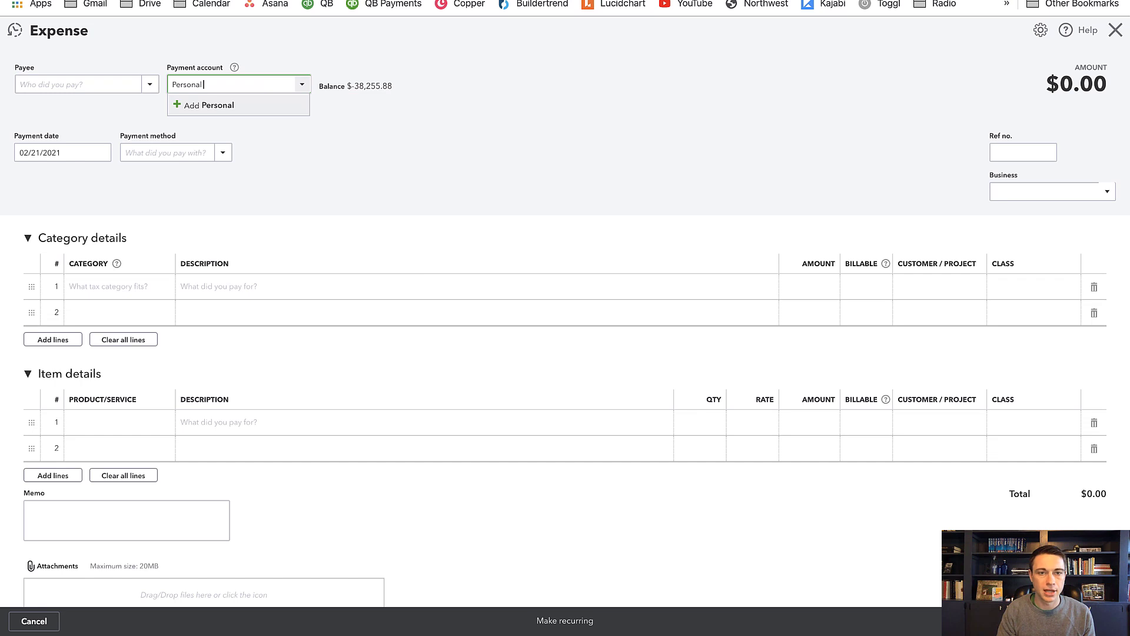
type(" Ban")
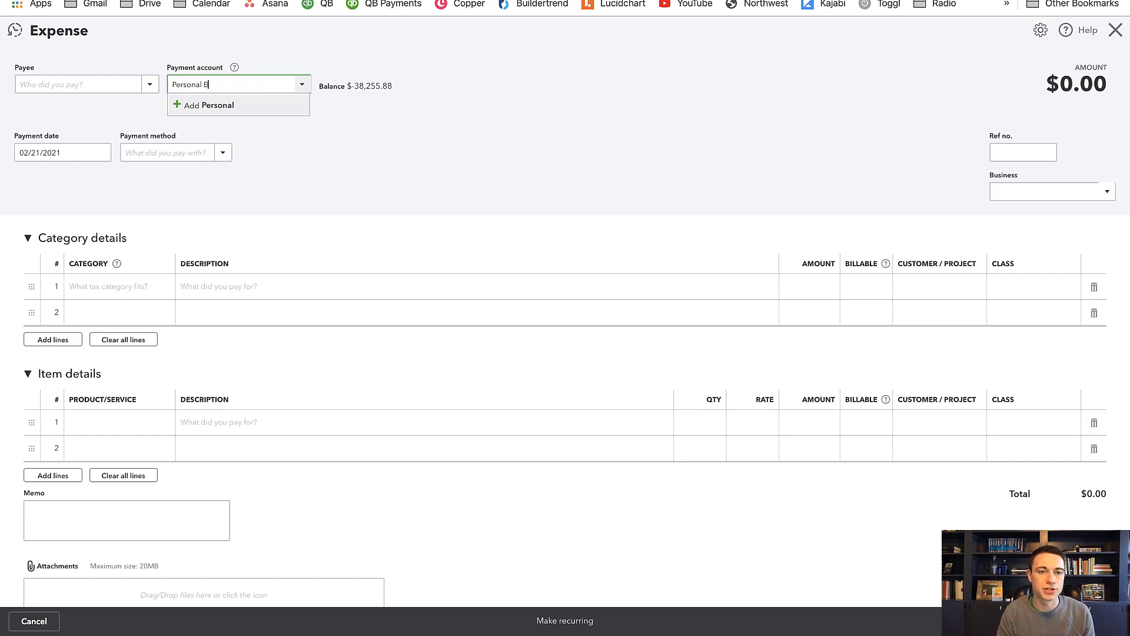
key("BackSpace")
key("BackSpace")
key("BackSpace")
type("Cre")
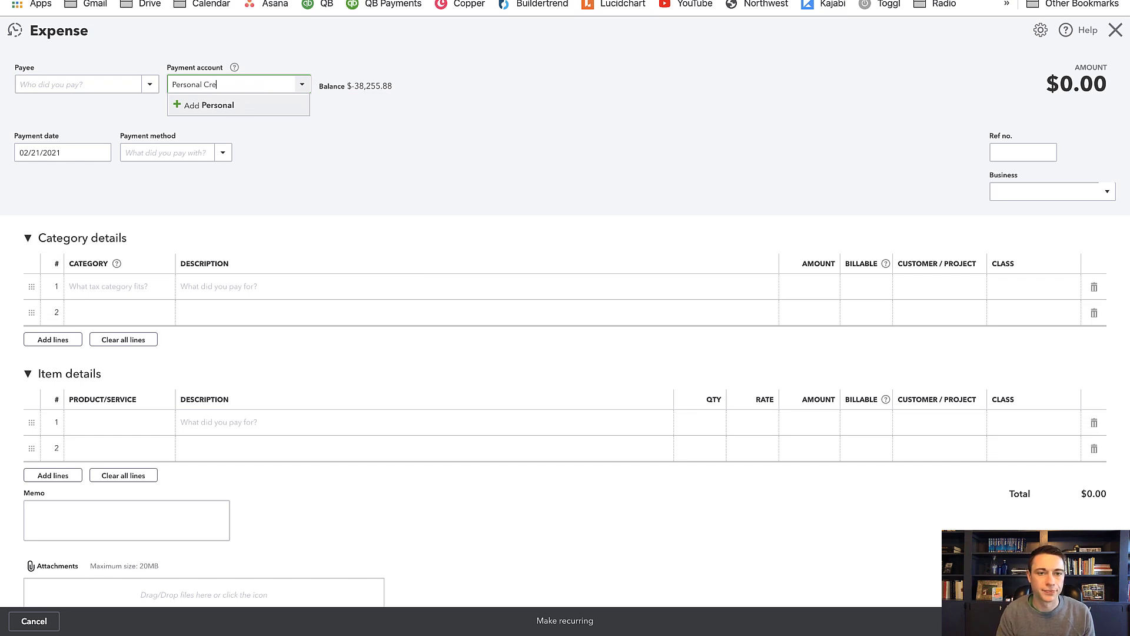
type("dit Card")
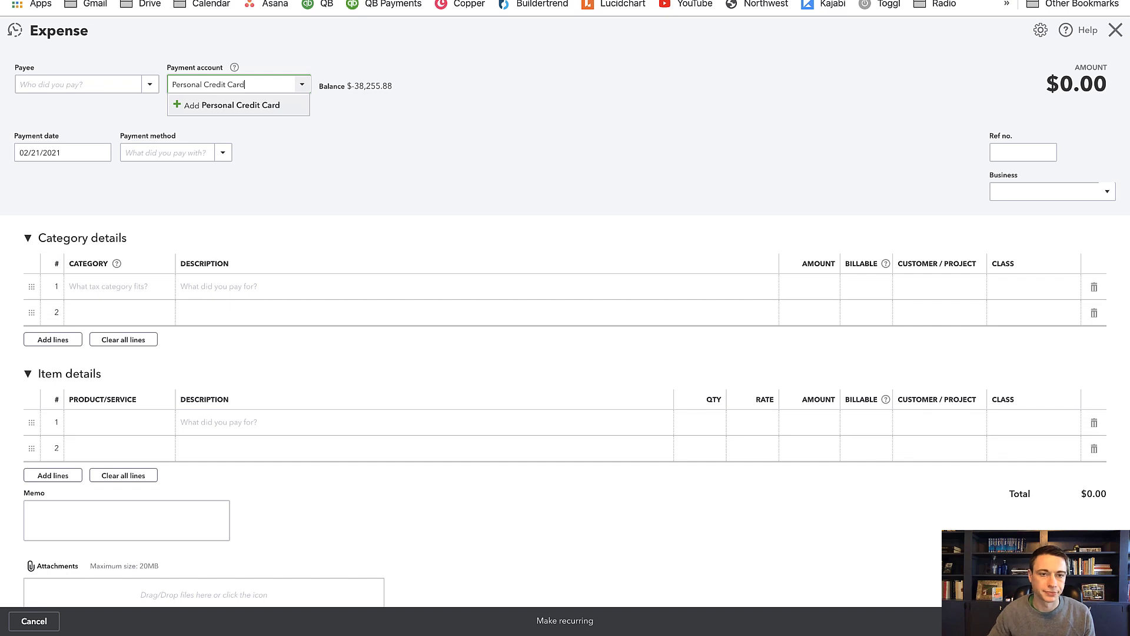
left_click(236, 109)
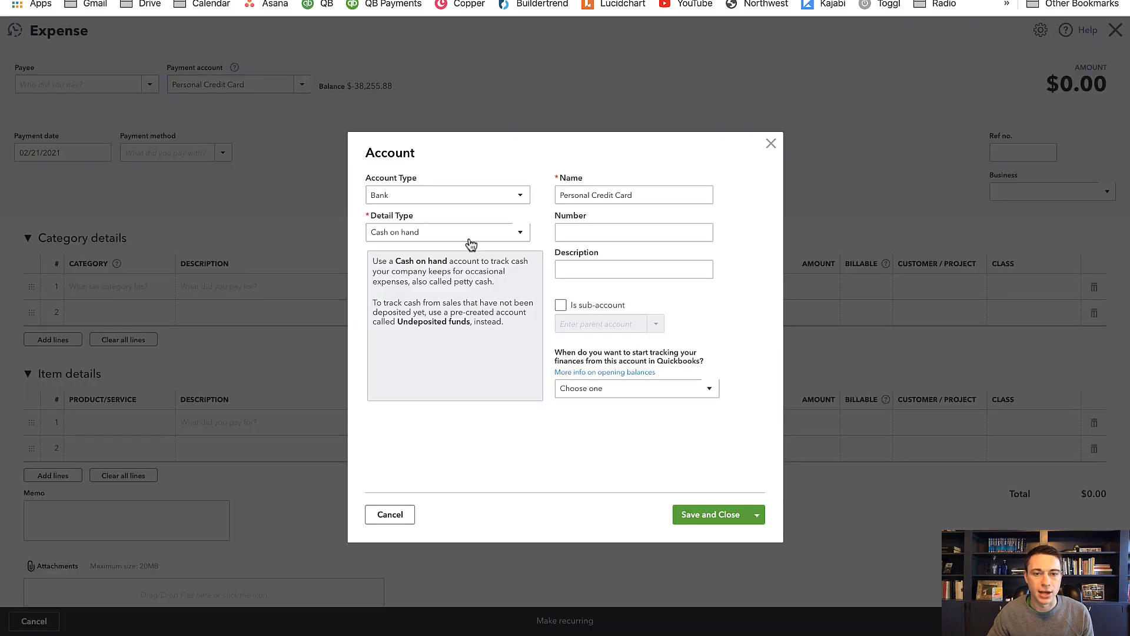
Step: Set the new account's type and detail type to Credit Card and save the account
left_click(470, 238)
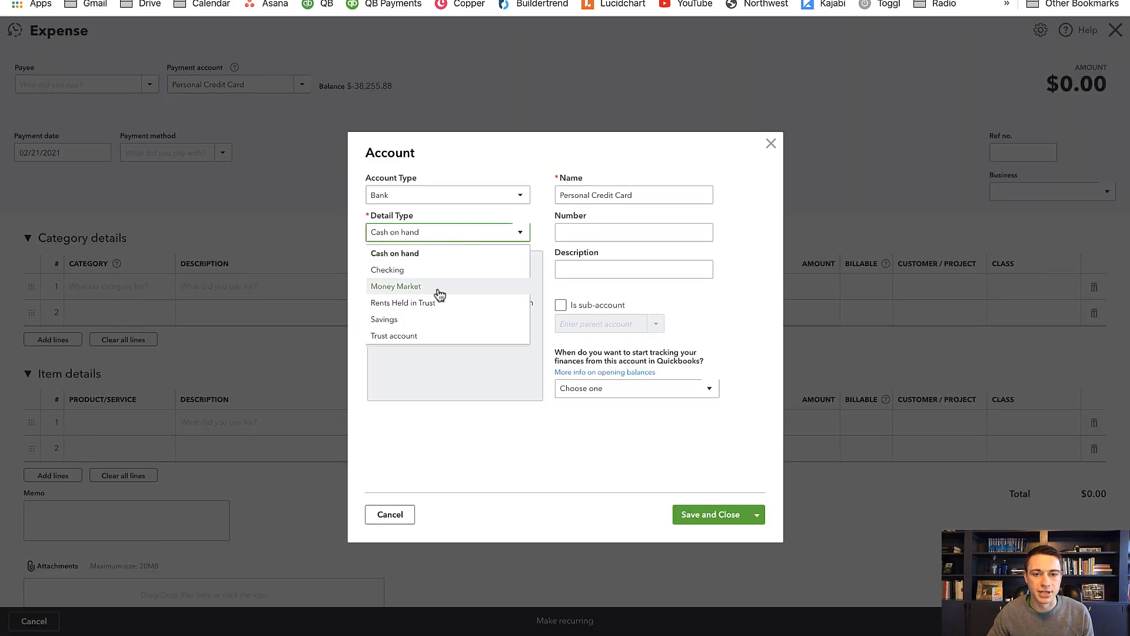
left_click(406, 195)
left_click(406, 194)
left_click(407, 194)
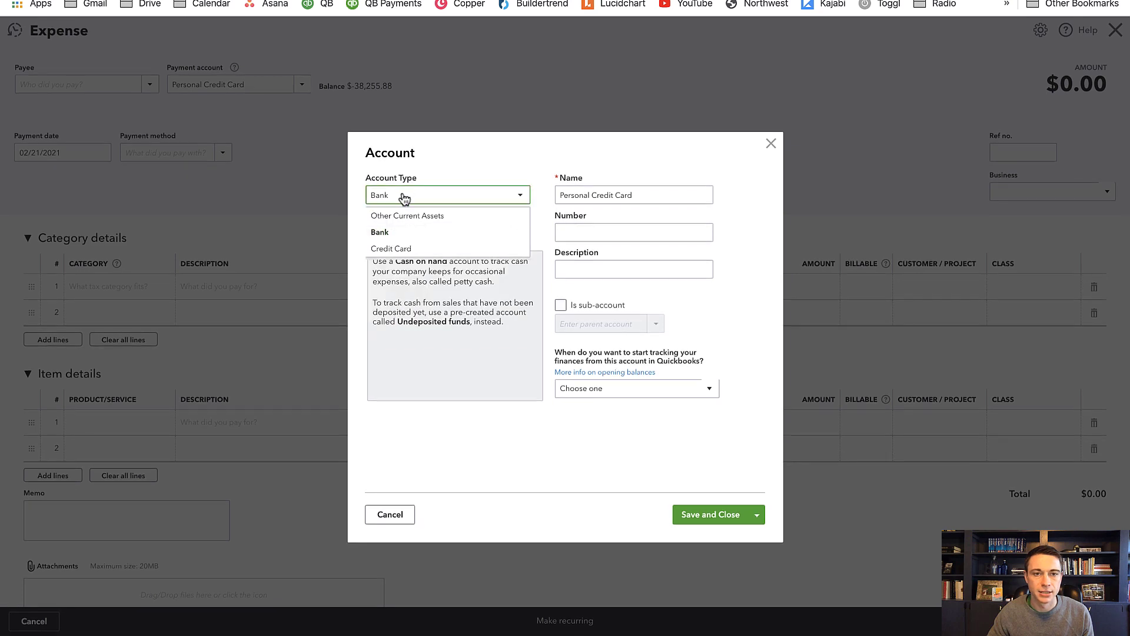
left_click(403, 252)
left_click(402, 232)
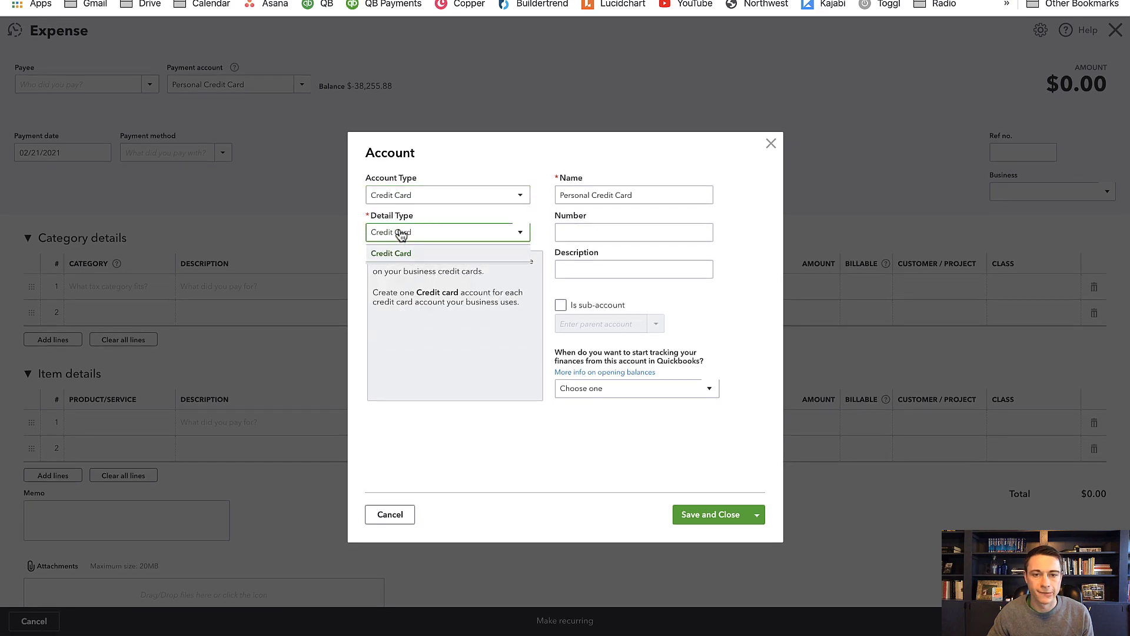
left_click(411, 253)
left_click(702, 512)
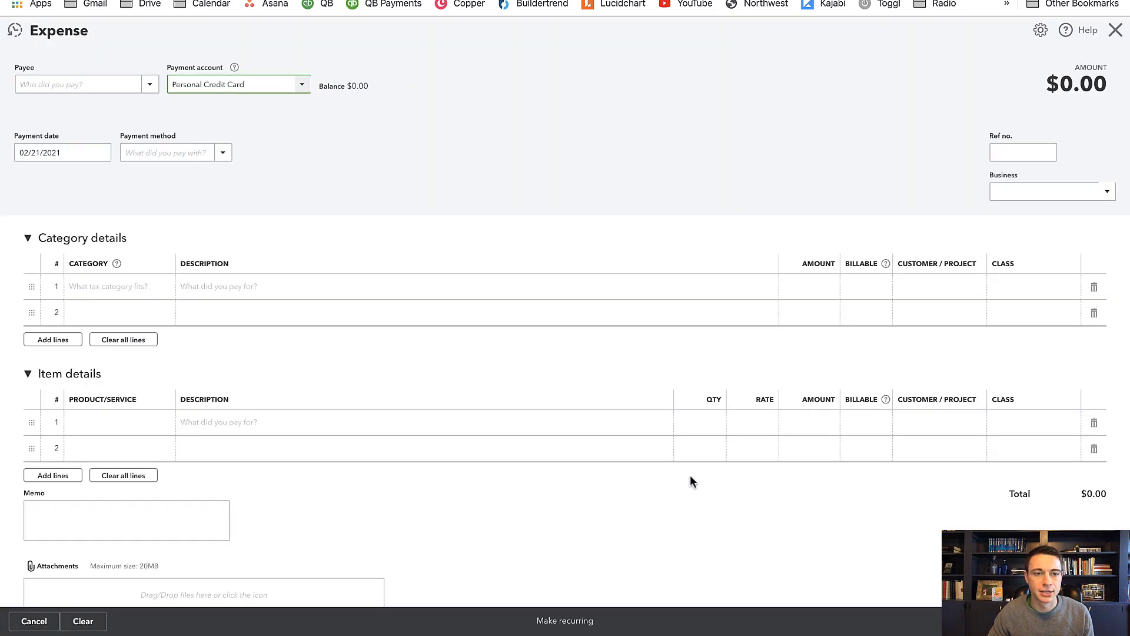
Step: Assign the expense's first category line to Repairs
left_click(136, 291)
type("reap")
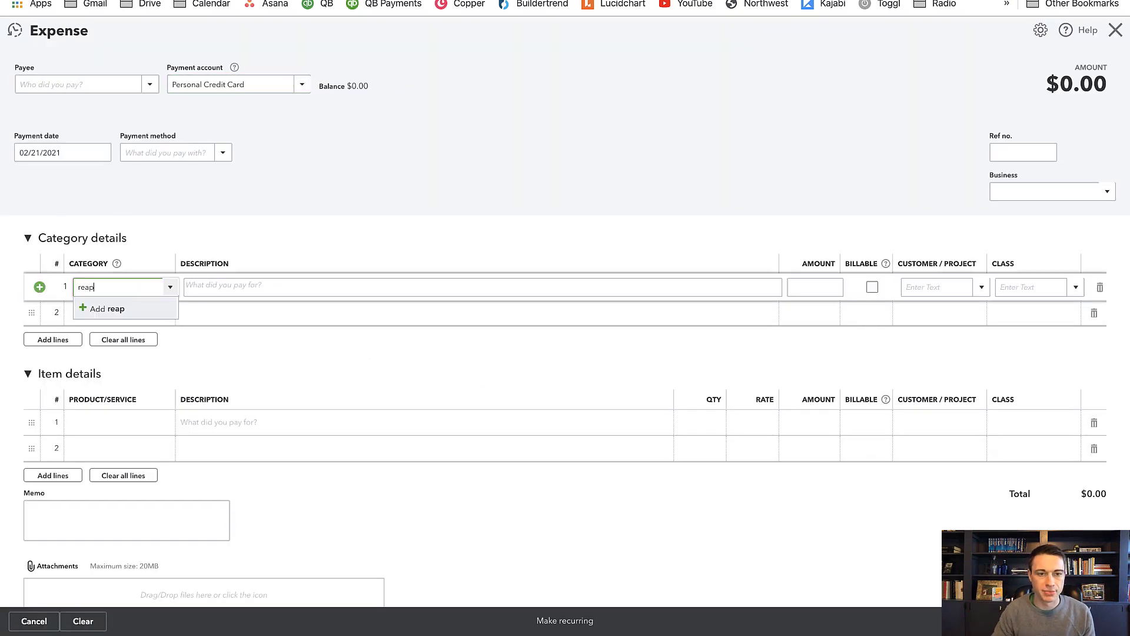
key("BackSpace")
key("BackSpace")
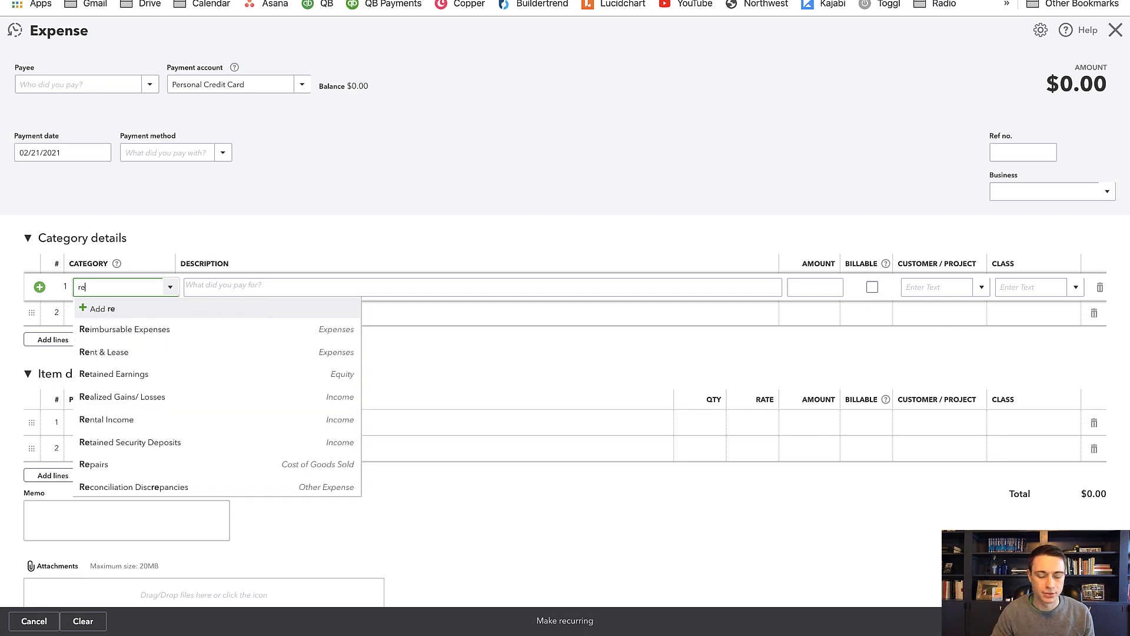
type("pairs")
left_click(144, 331)
Step: Enter "Paint" as the Repairs line's description with an amount of 100.25
left_click(273, 289)
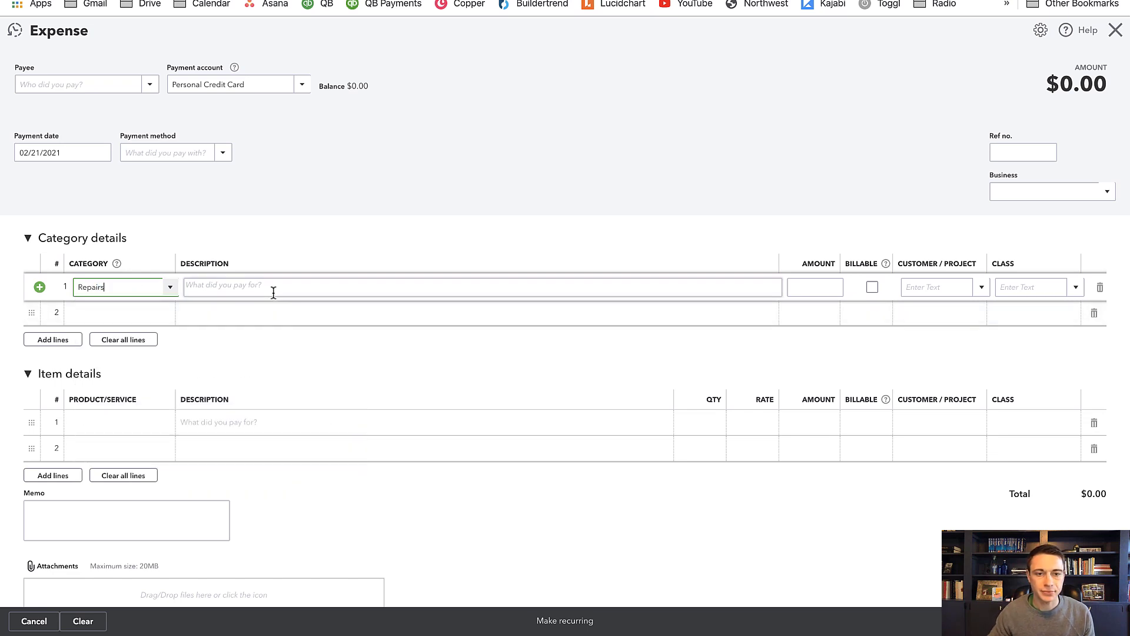
type("Paint")
key("Tab")
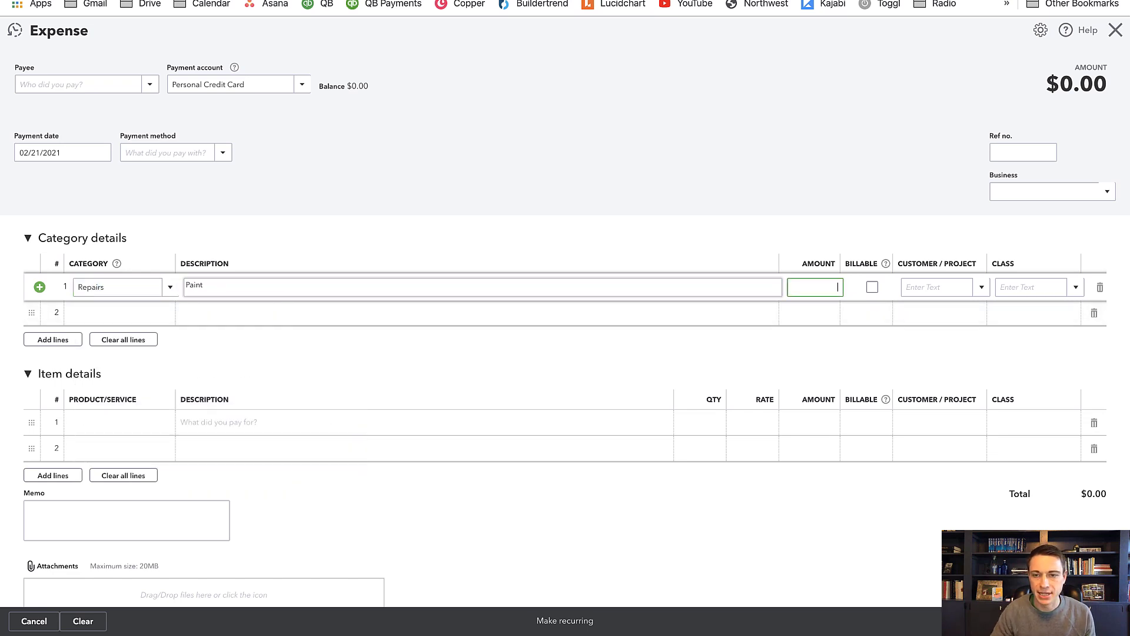
type("100.25")
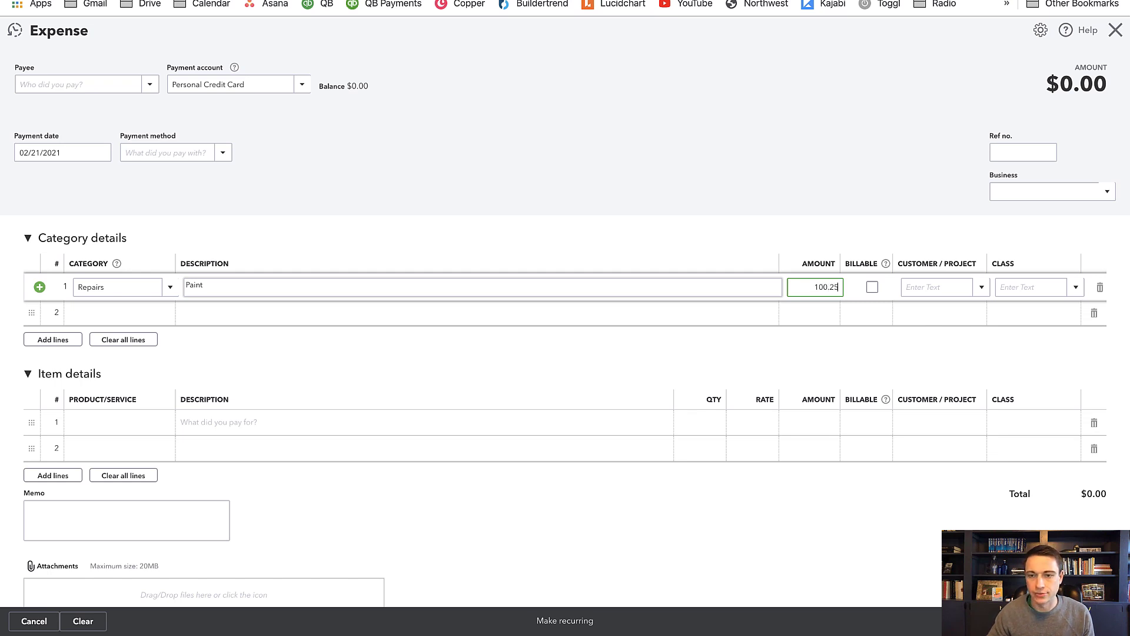
Step: Assign the Repairs line to the class 34 Long and save the expense
key("Tab")
key("Tab")
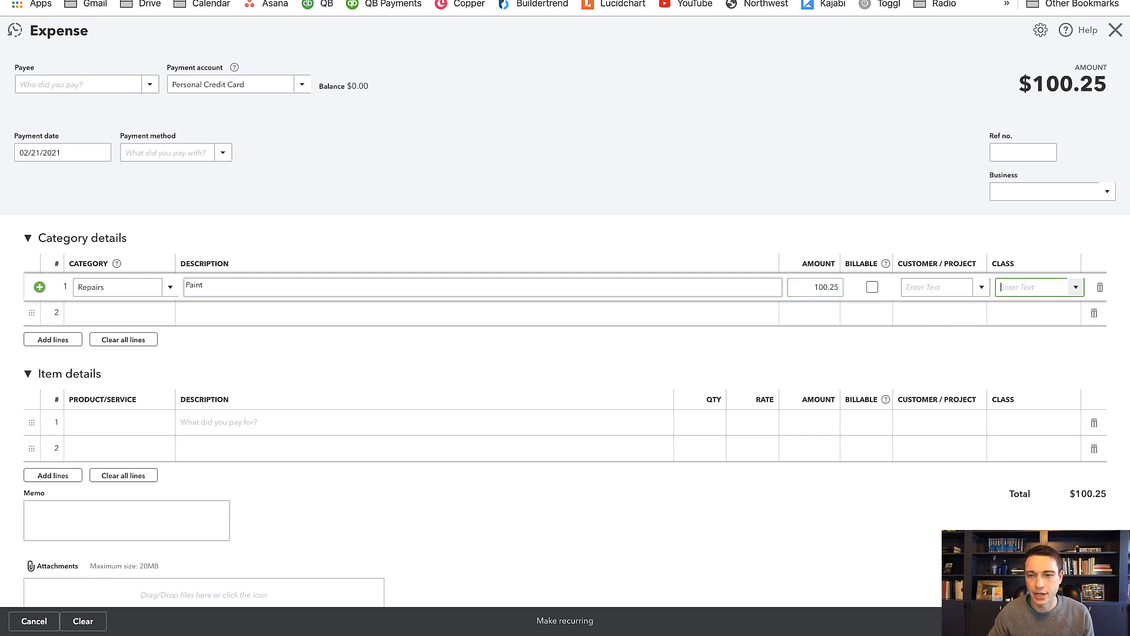
type("34")
left_click(1025, 332)
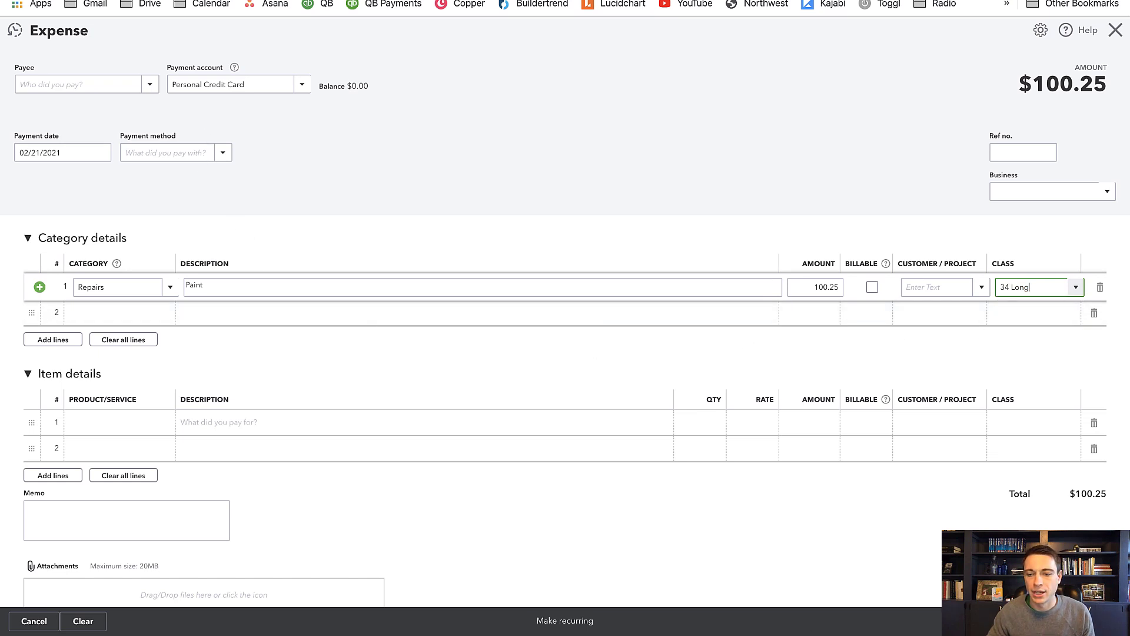
left_click(1064, 621)
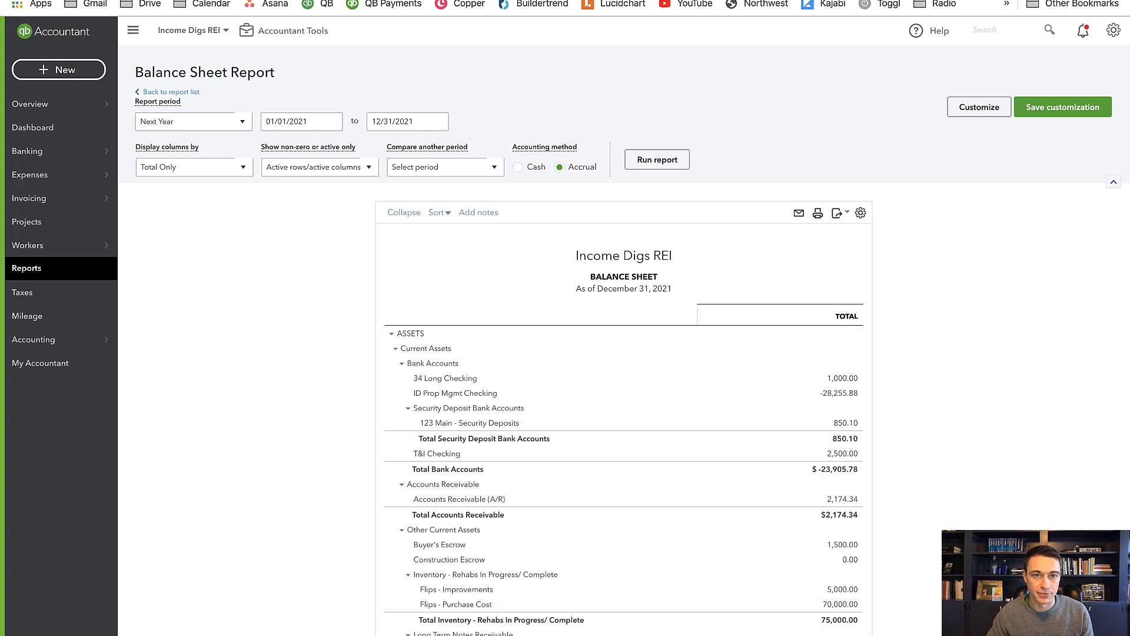
Step: Refresh the balance sheet report and examine the Personal Credit Card liability and the Owner's Pay & Personal Expenses equity balance
key("super+r")
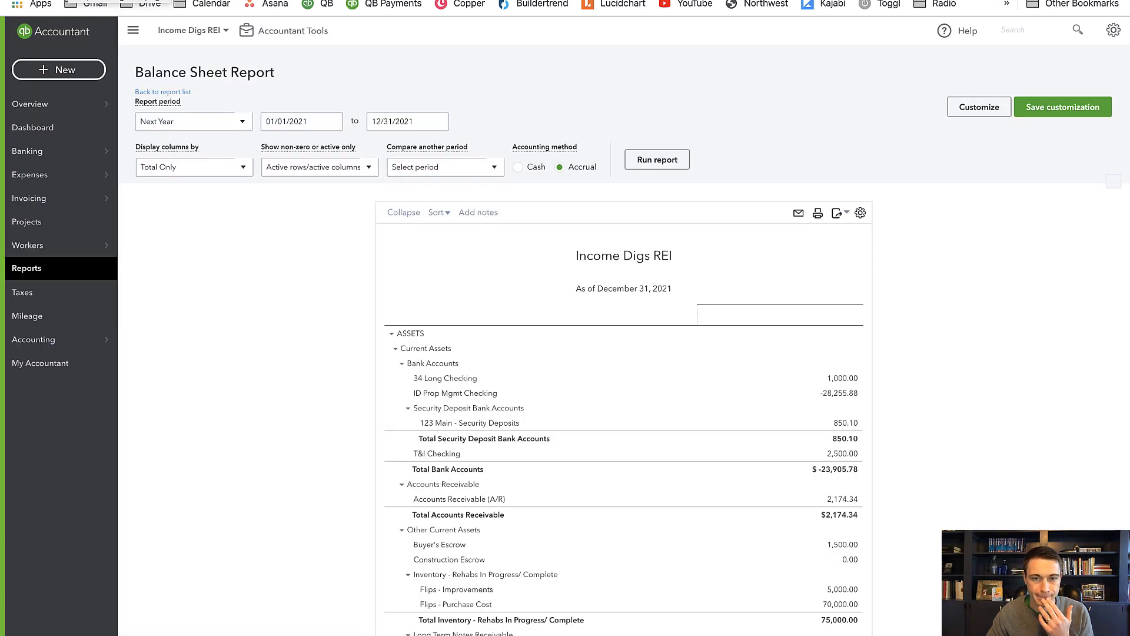
scroll(624, 354, "down", 3)
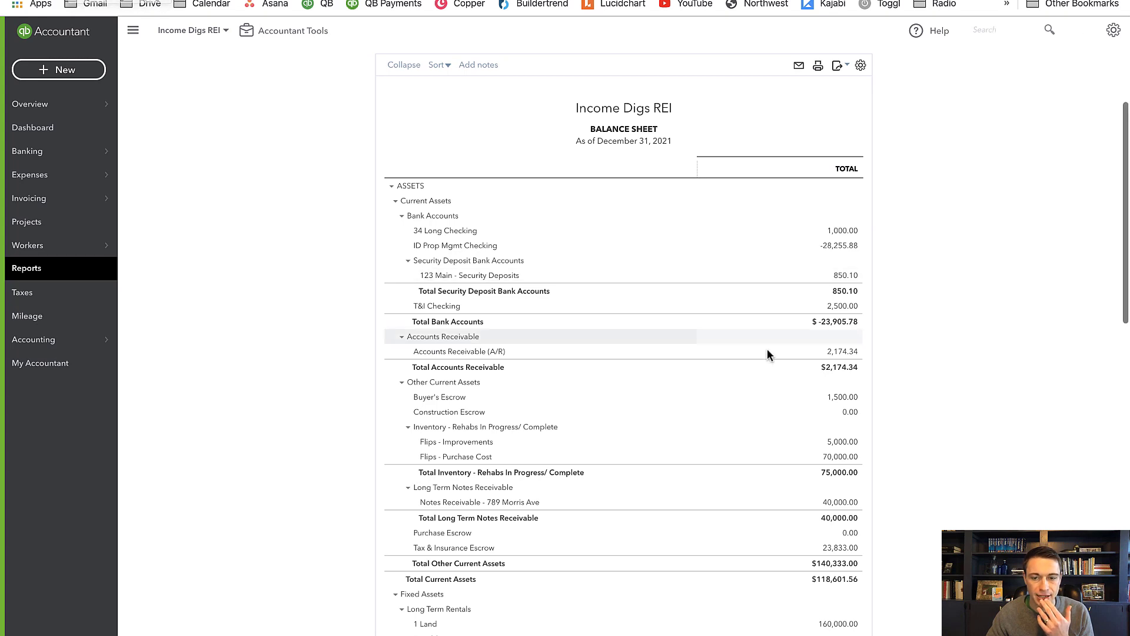
scroll(768, 349, "down", 7)
scroll(768, 351, "down", 2)
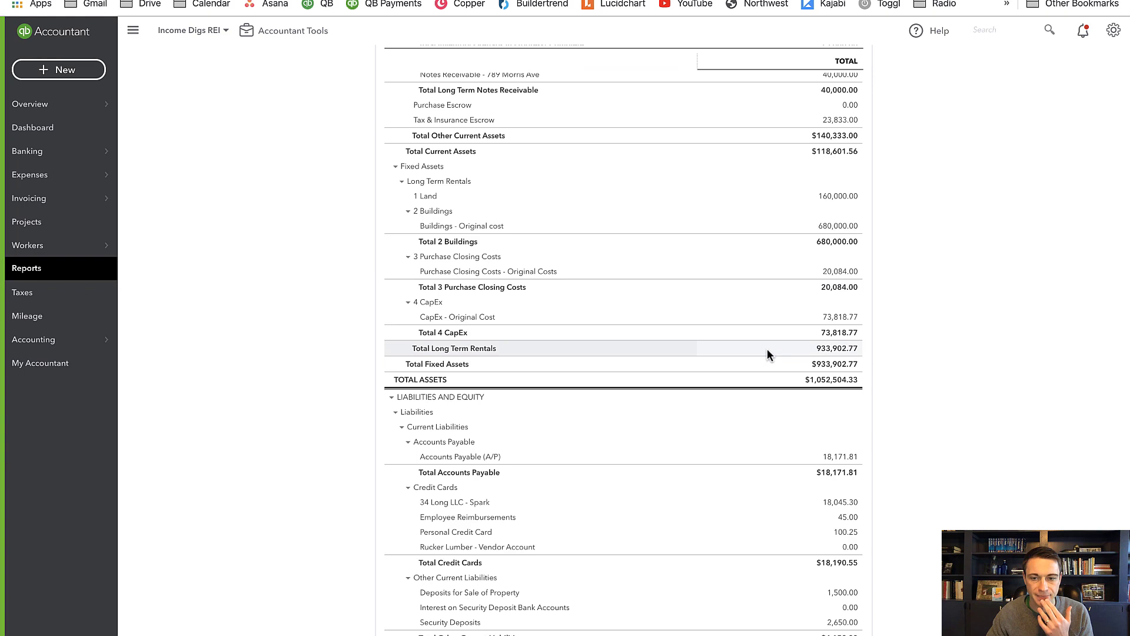
scroll(768, 351, "down", 1)
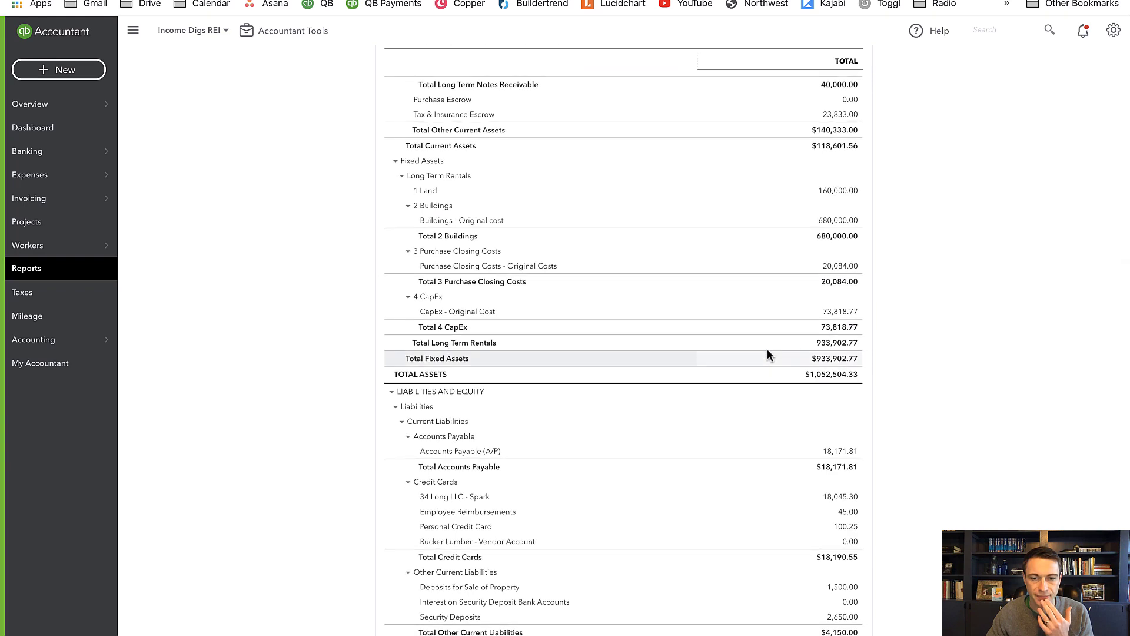
scroll(768, 349, "down", 1)
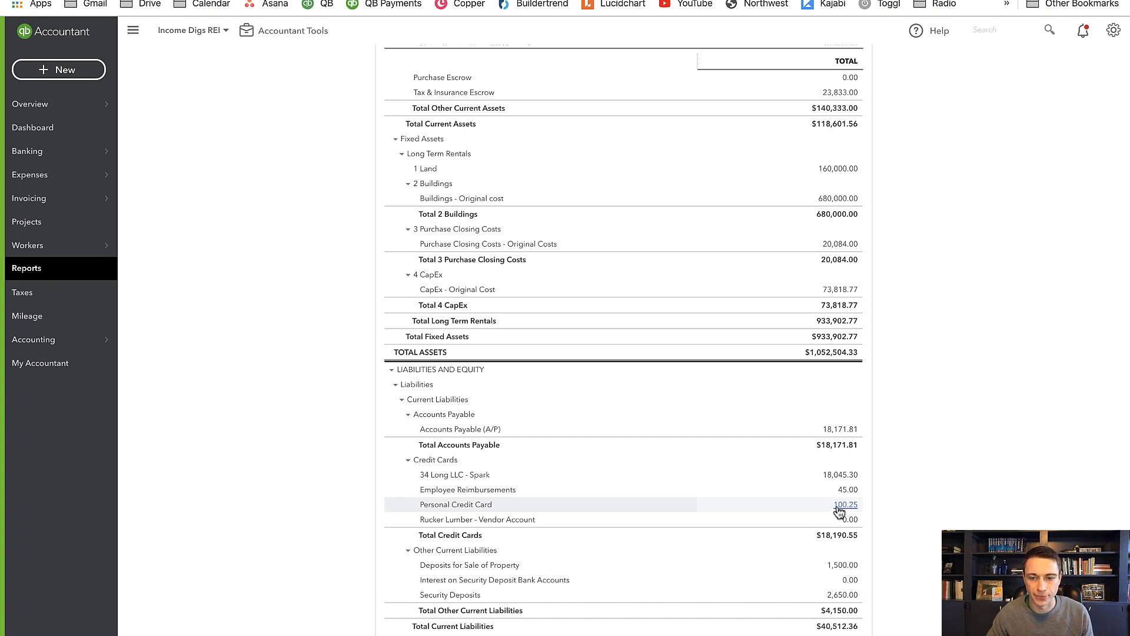
scroll(841, 515, "down", 6)
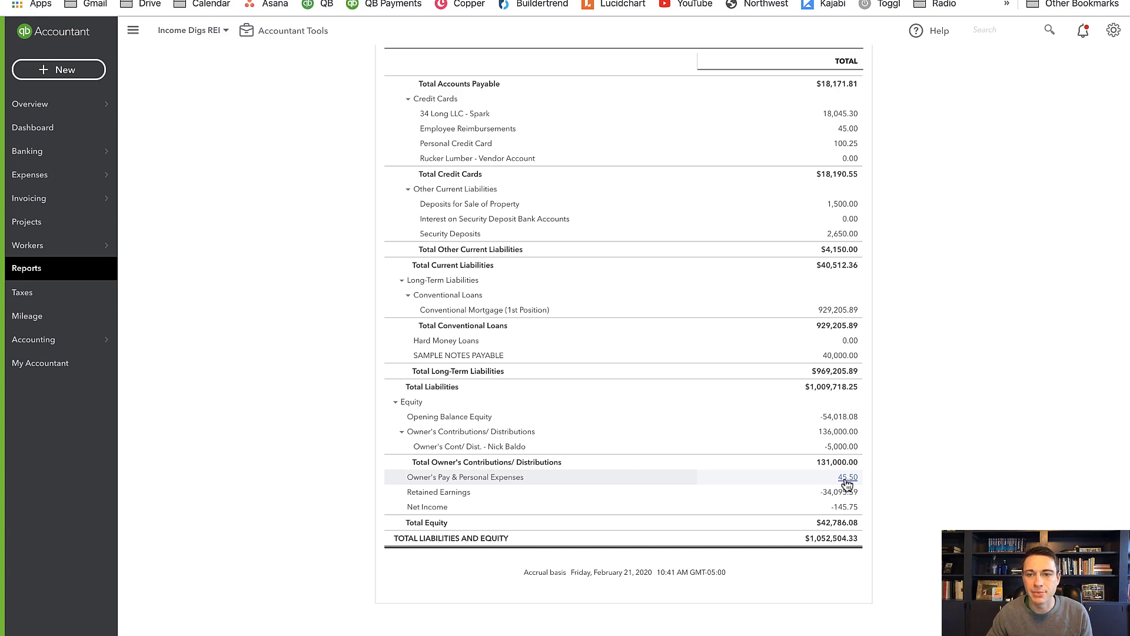
scroll(846, 480, "up", 2)
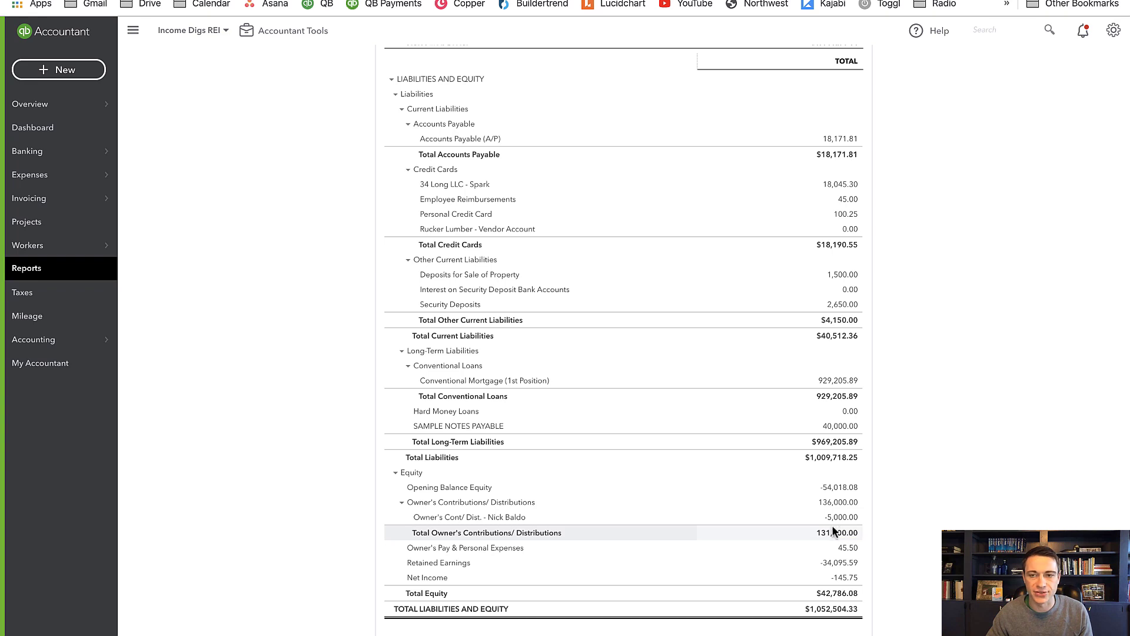
scroll(830, 527, "up", 3)
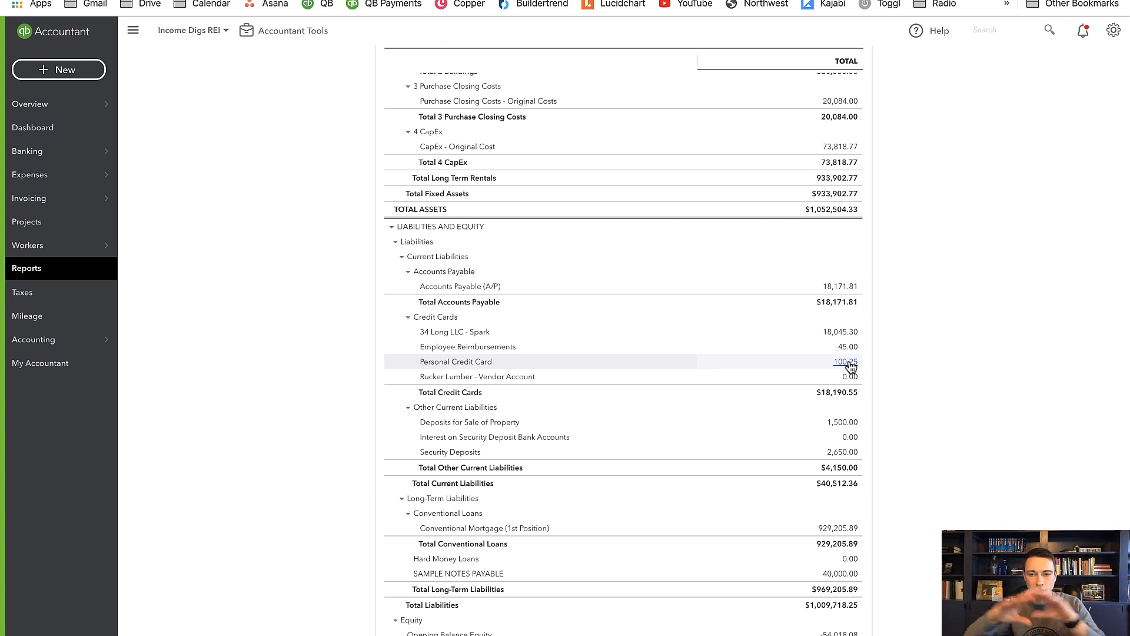
scroll(785, 452, "down", 2)
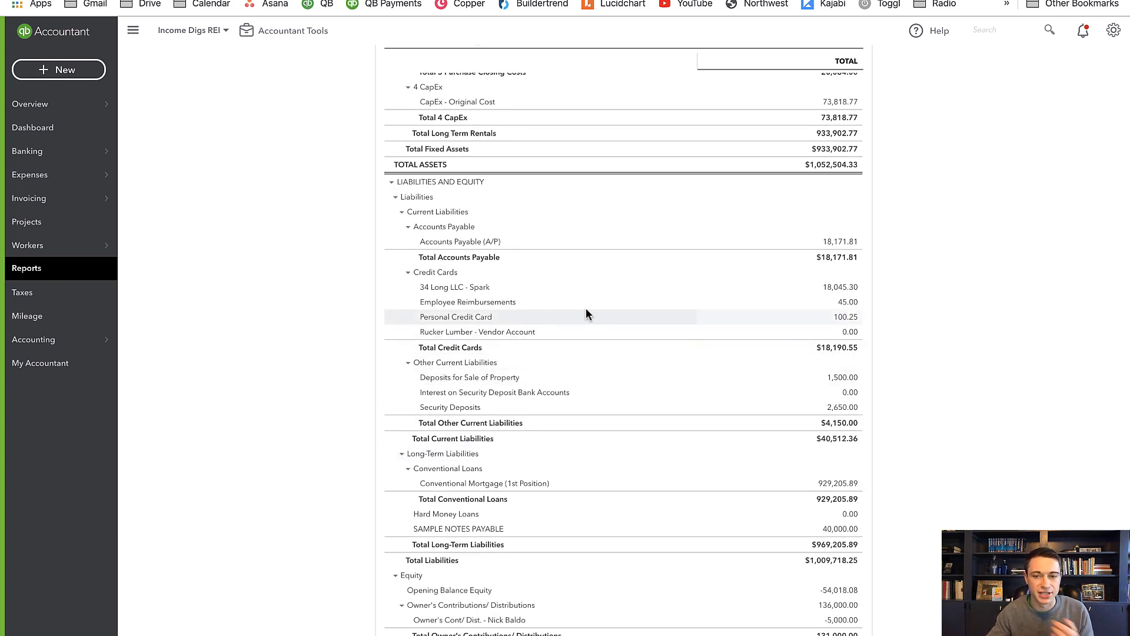
Step: Start a new journal entry dated 02/28/2021
left_click(91, 70)
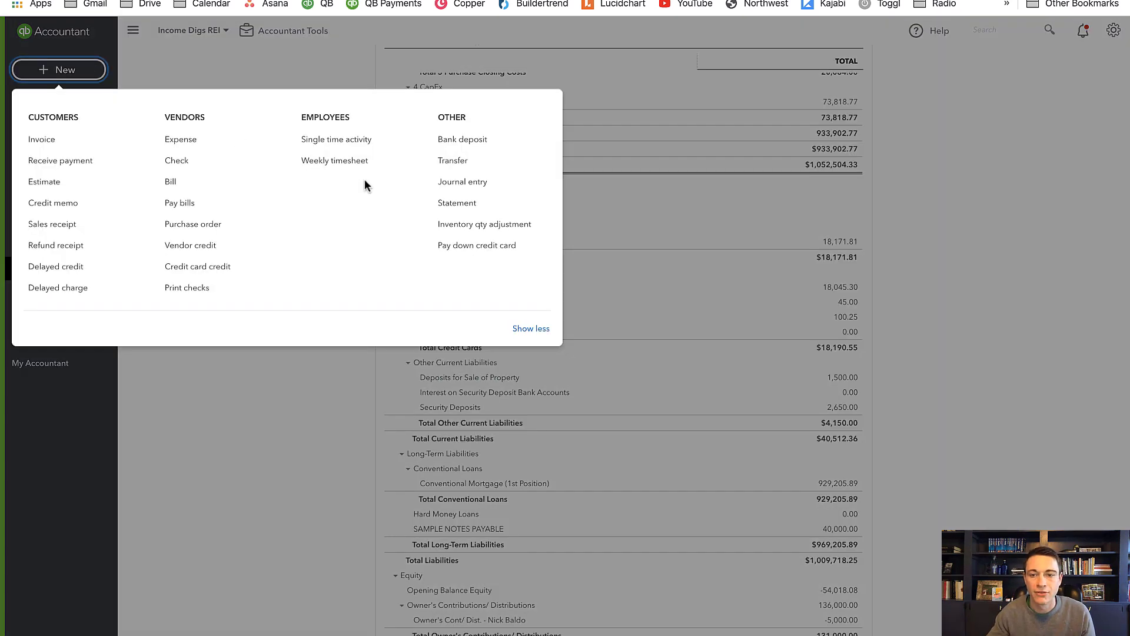
left_click(478, 182)
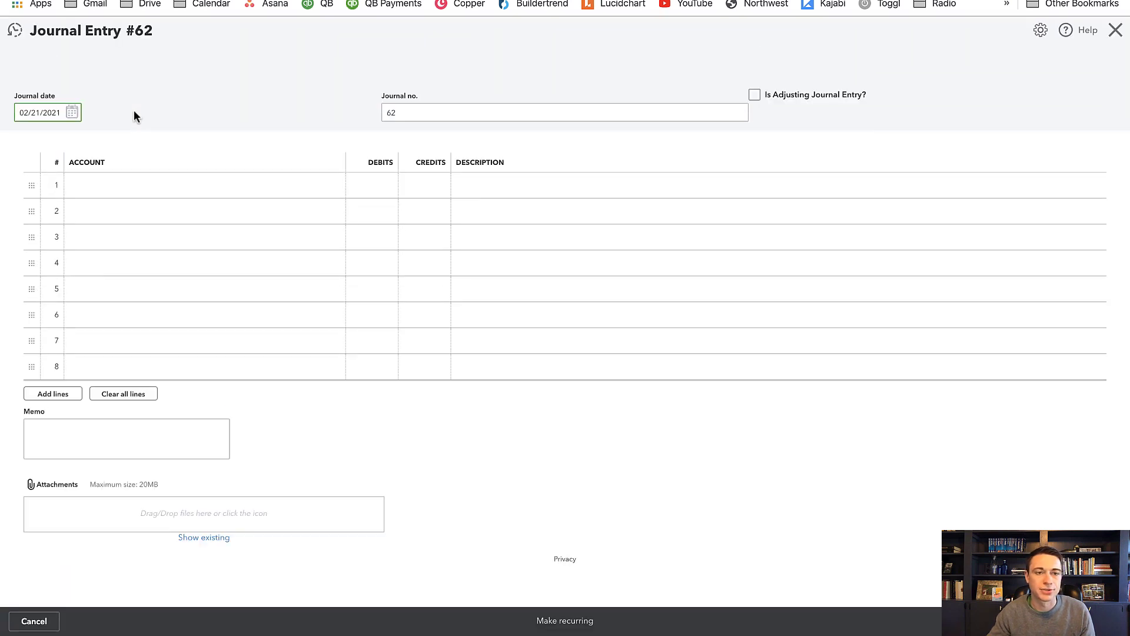
type("2/28/20")
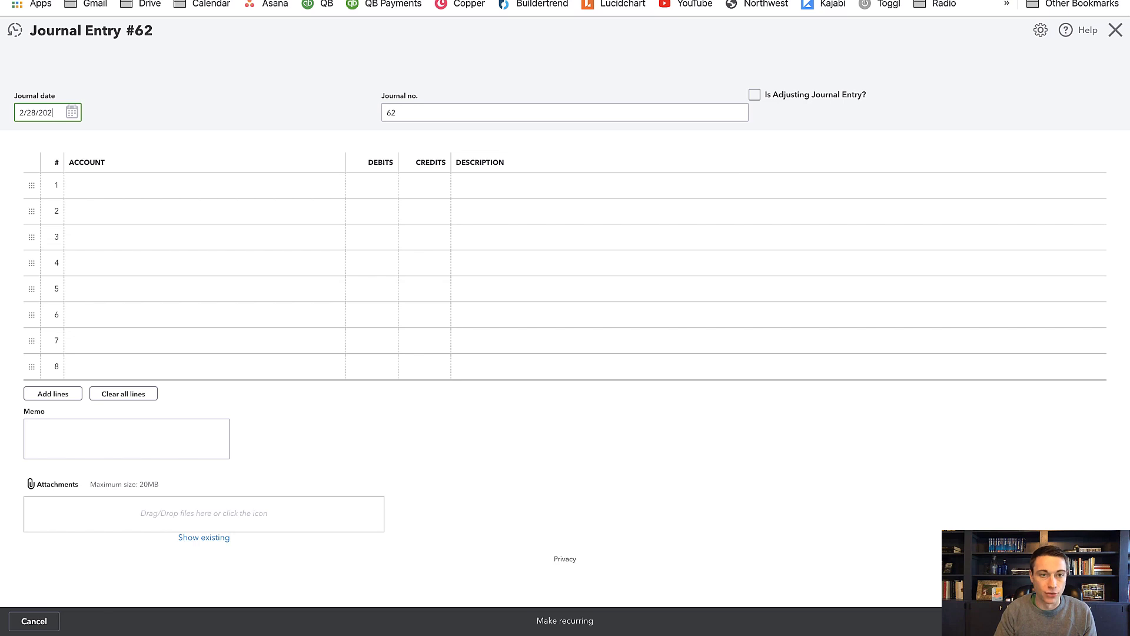
key("Tab")
Step: Set the journal entry's first line account to Personal Credit Card
left_click(151, 186)
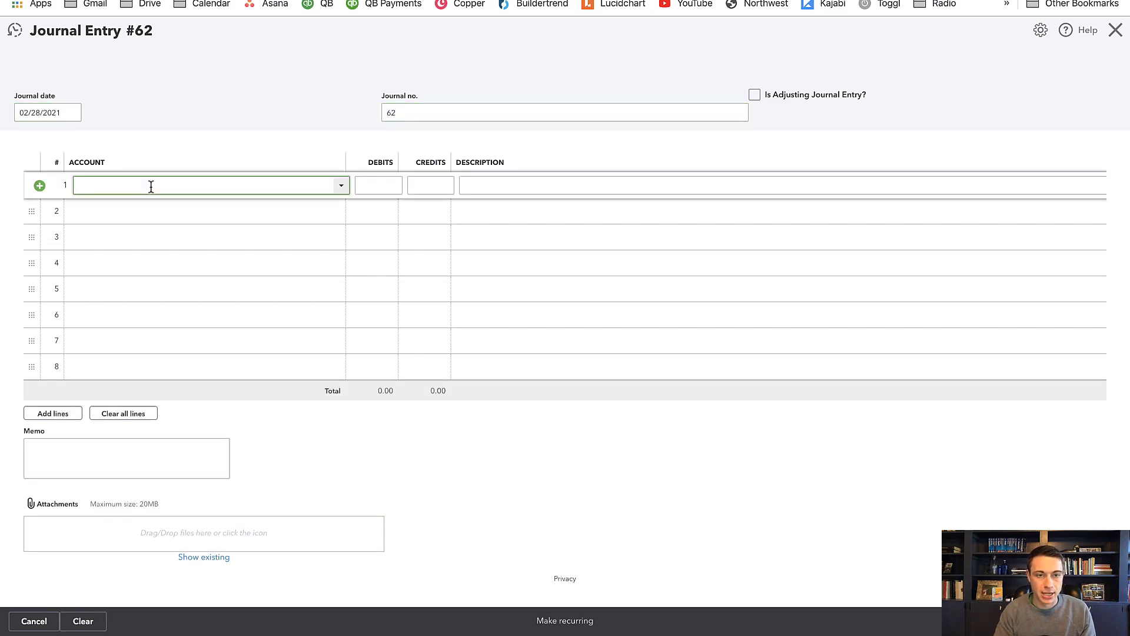
type("per")
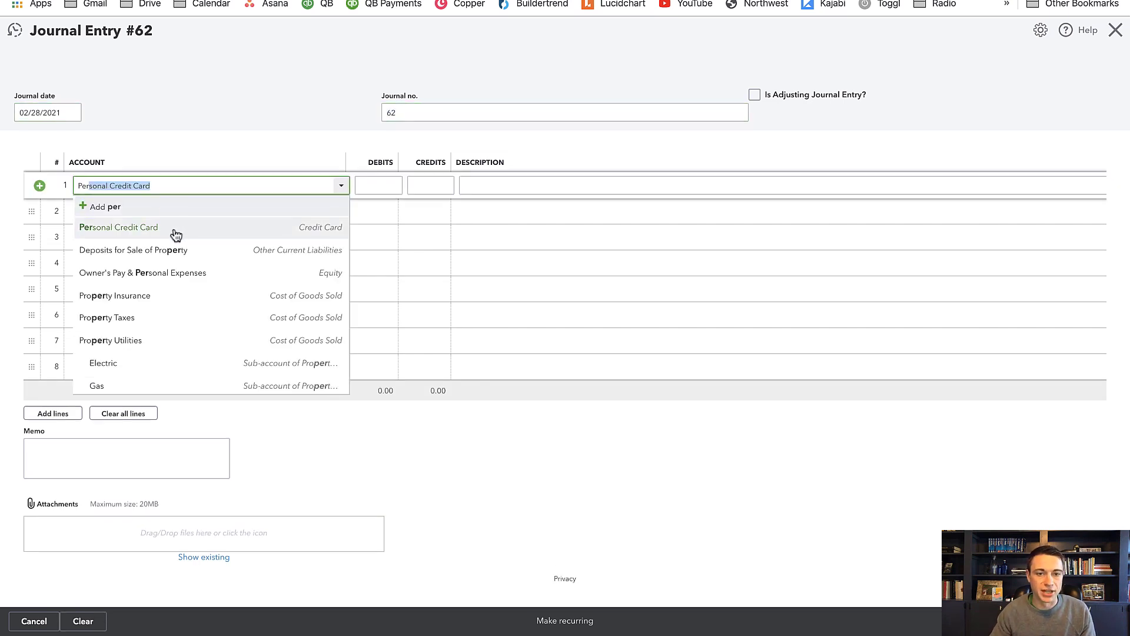
left_click(176, 232)
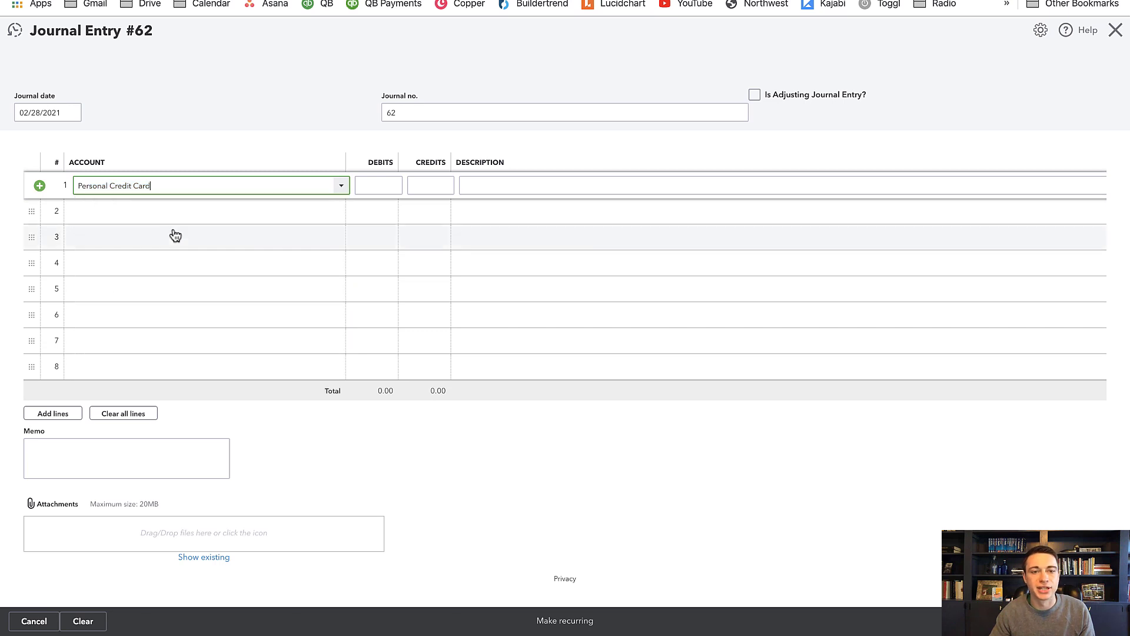
Step: Enter a debit of 100.25 on the journal entry's Personal Credit Card line and move on to the second line
key("Tab")
type("100")
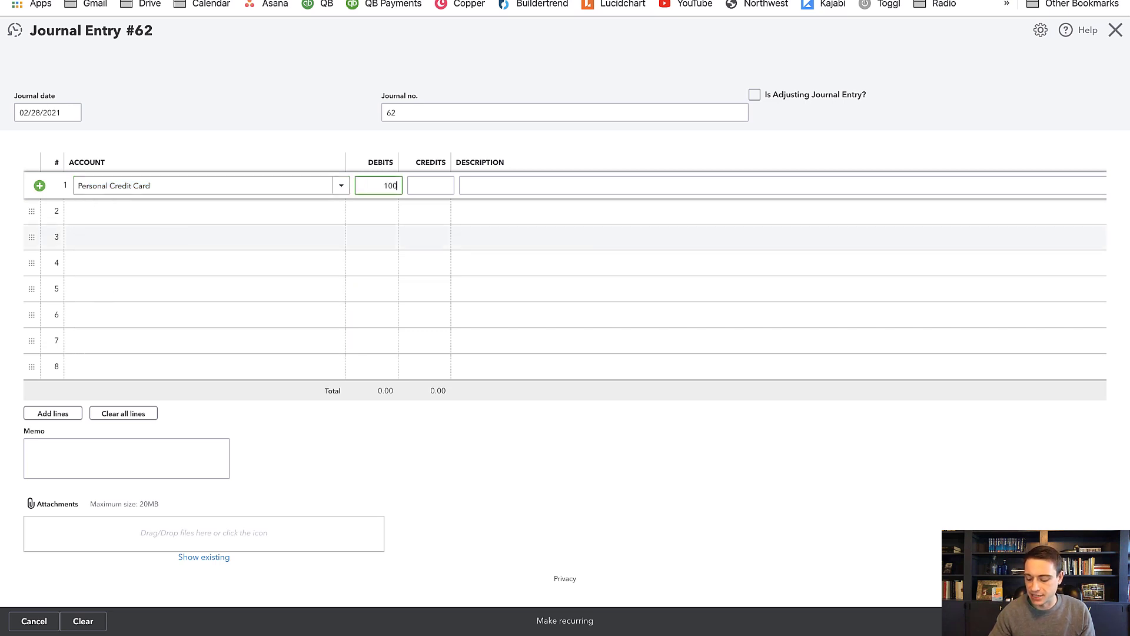
type(".25")
key("Tab")
key("Tab")
key("Tab")
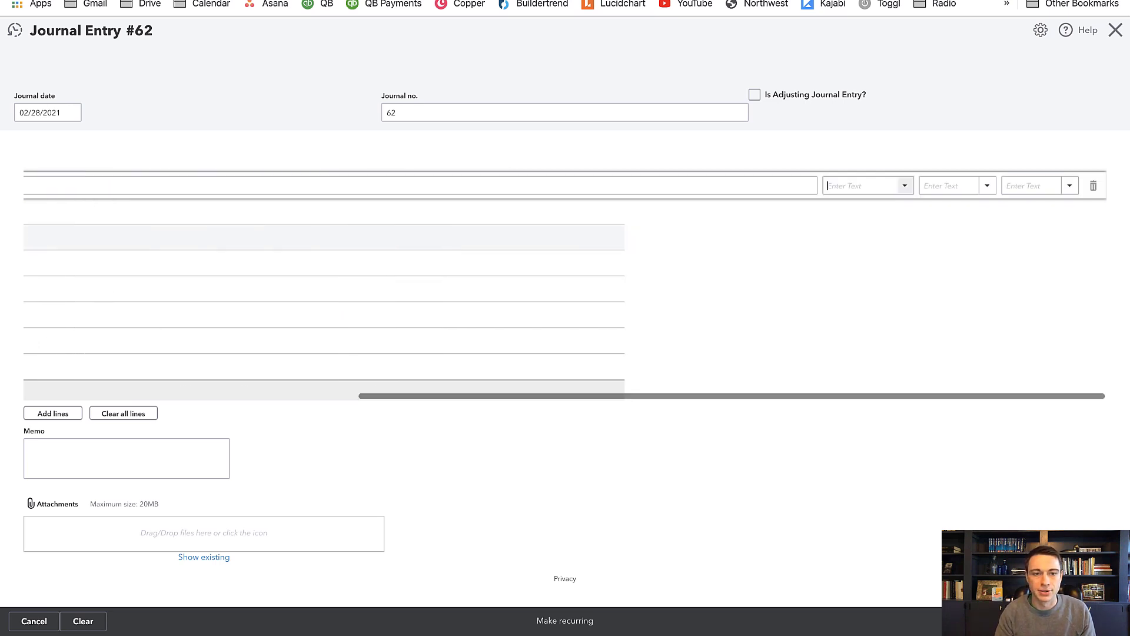
key("Tab")
key("Tab")
key("Tab")
key("Tab")
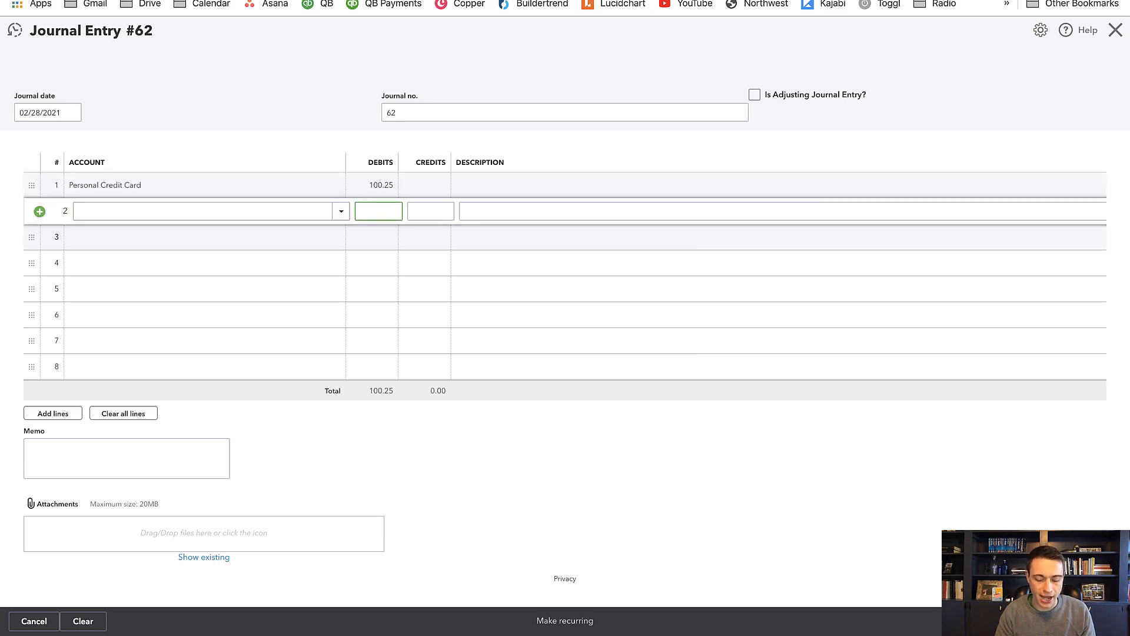
Step: Set the second line's account to Owner's Pay & Personal Expenses as the offsetting credit, and save and close the journal entry
key("shift+Tab")
type("Owner")
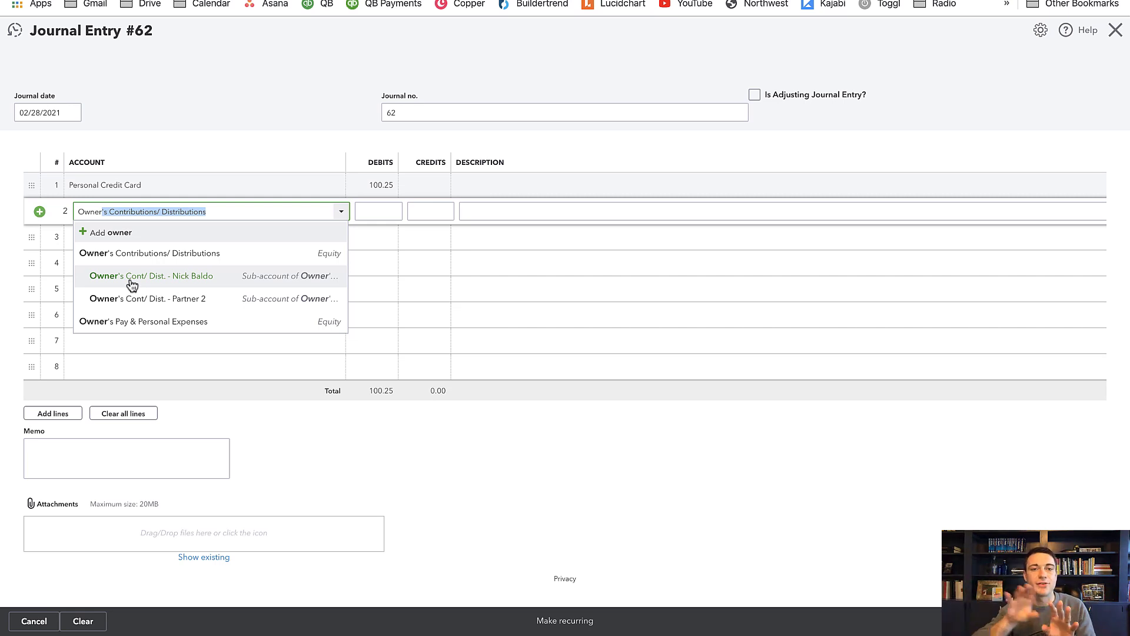
left_click(174, 323)
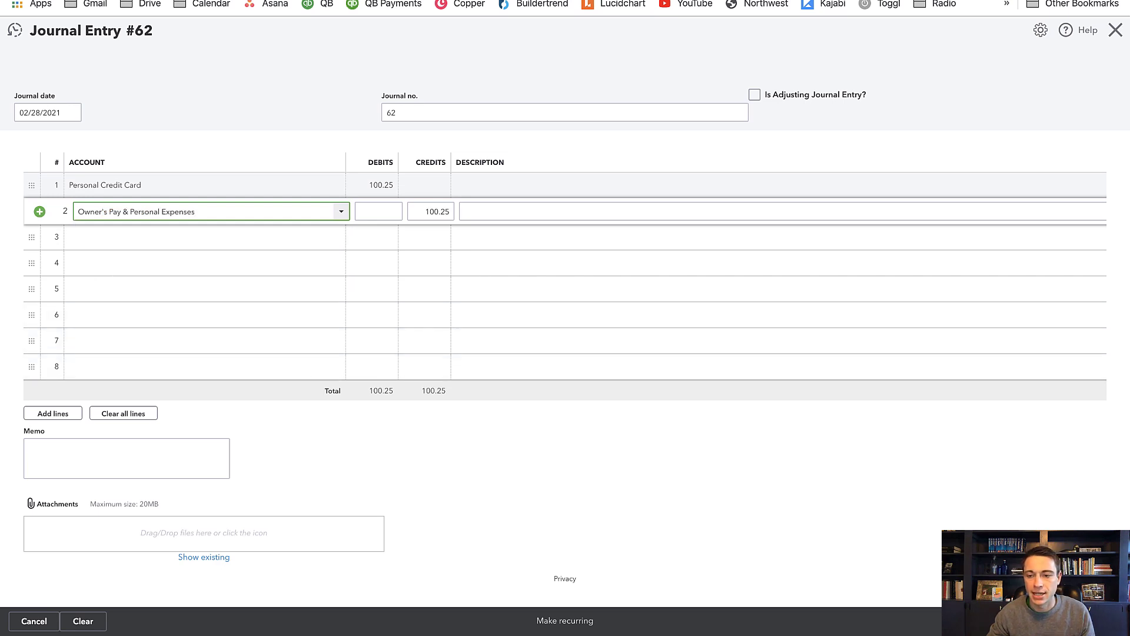
left_click(1069, 621)
left_click(686, 361)
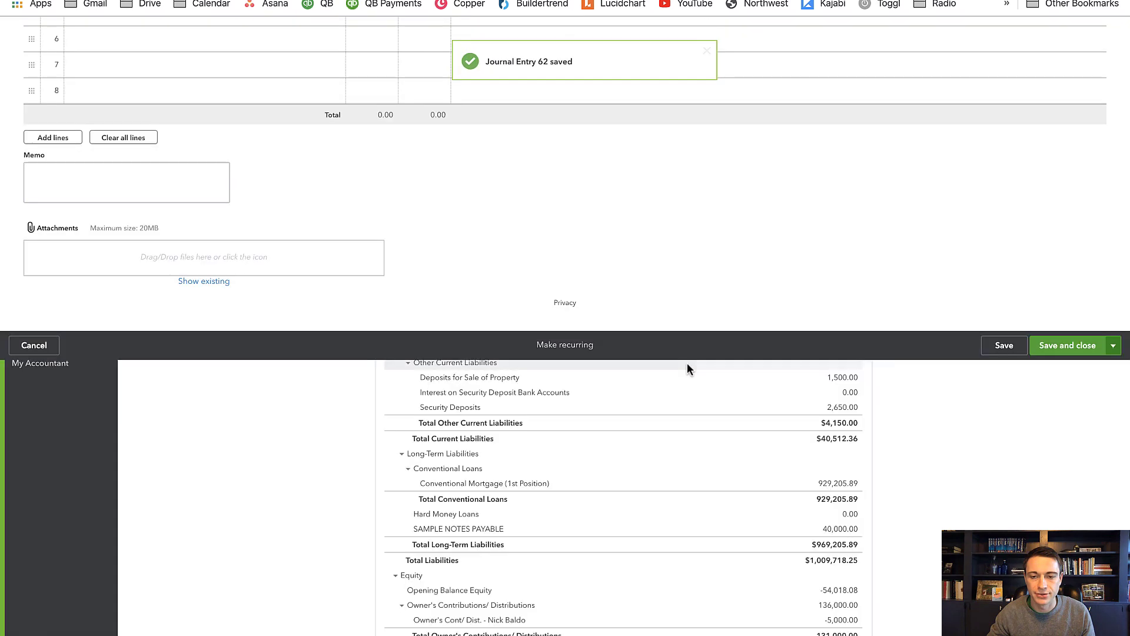
Step: Check the Personal Credit Card and Owner's Pay & Personal Expenses balances on the balance sheet, and open the latter's transaction report
scroll(685, 368, "down", 7)
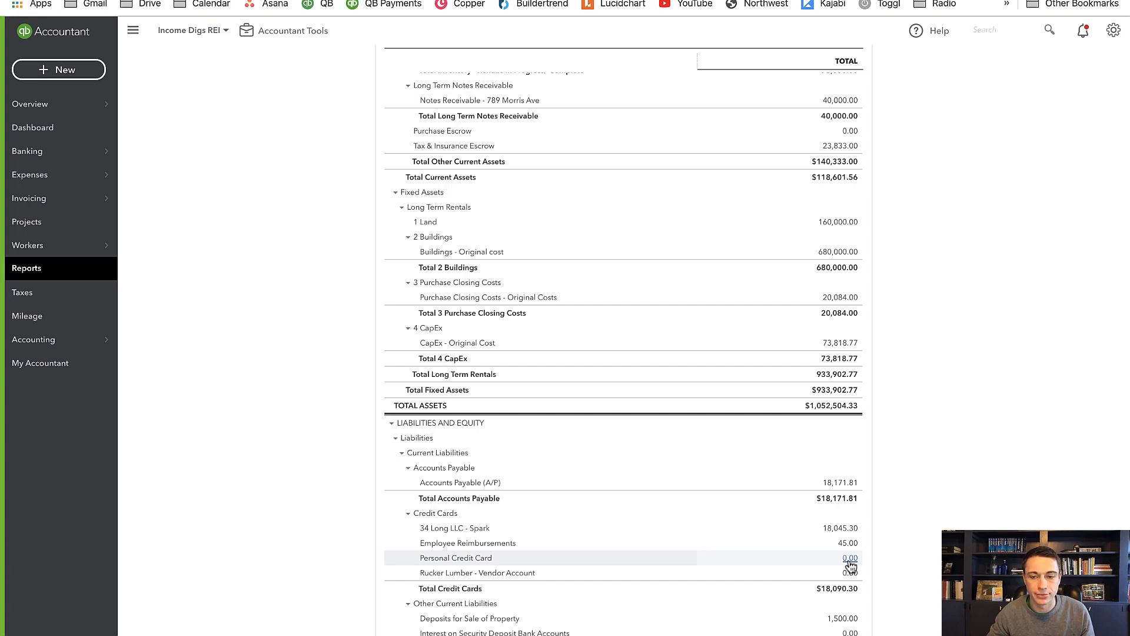
scroll(851, 564, "down", 7)
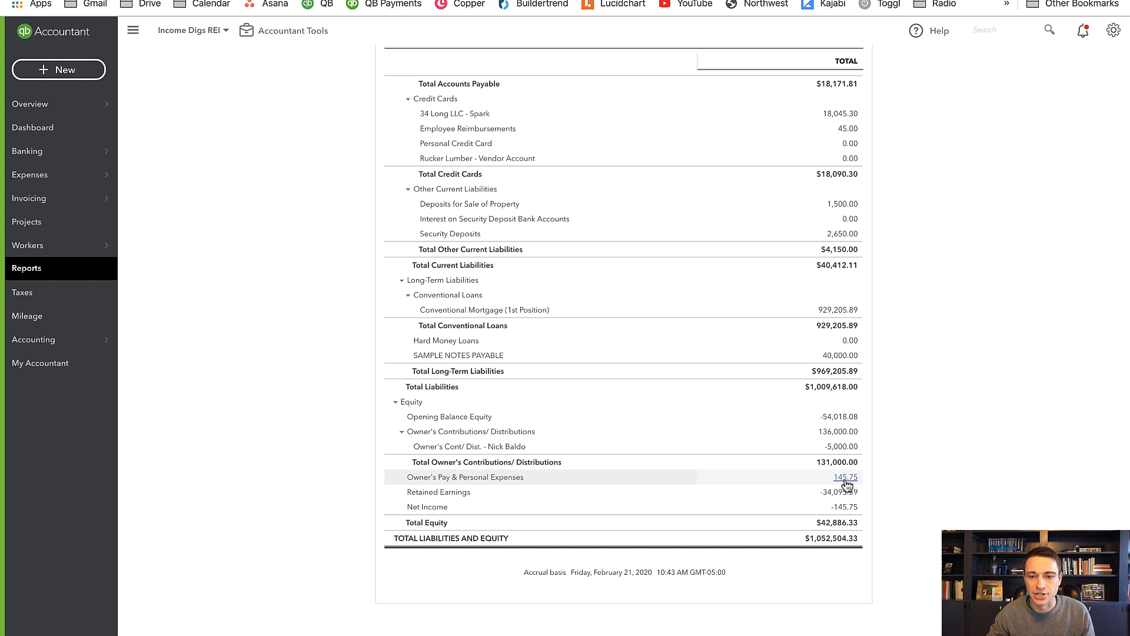
left_click(846, 478)
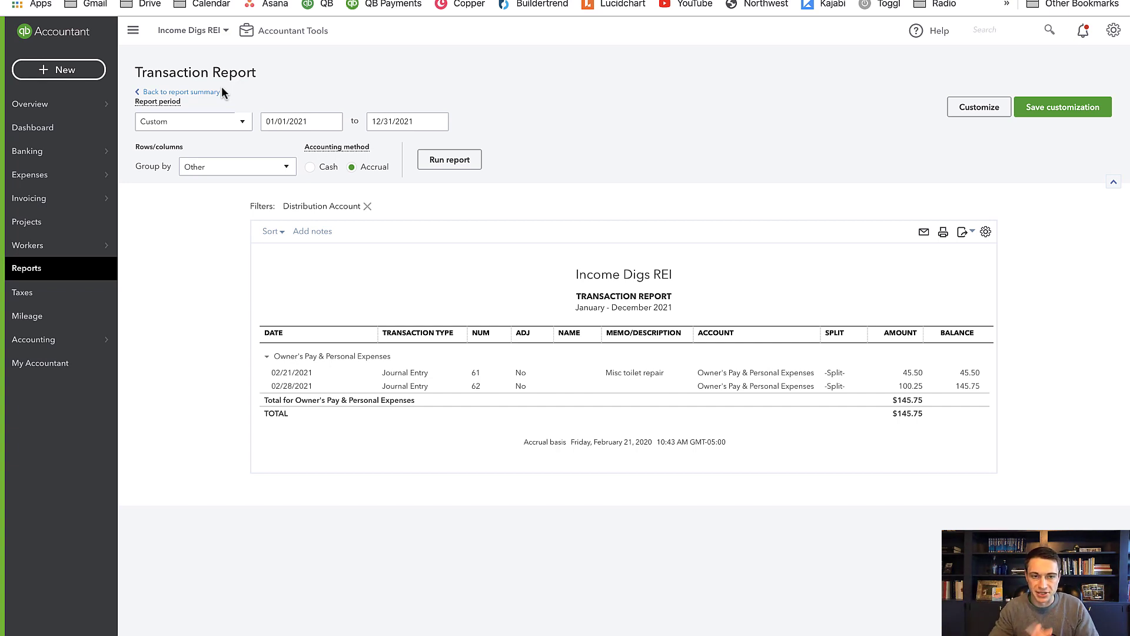
Step: Open the custom report Balance Sheet -next year and run it with columns displayed by Businesses
left_click(53, 275)
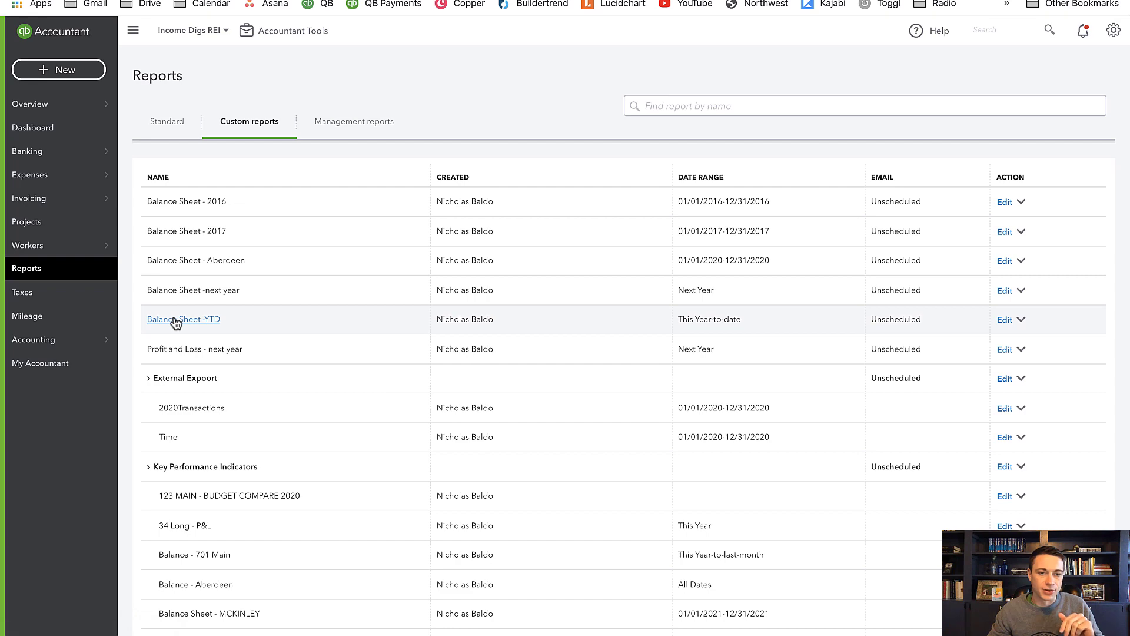
left_click(189, 292)
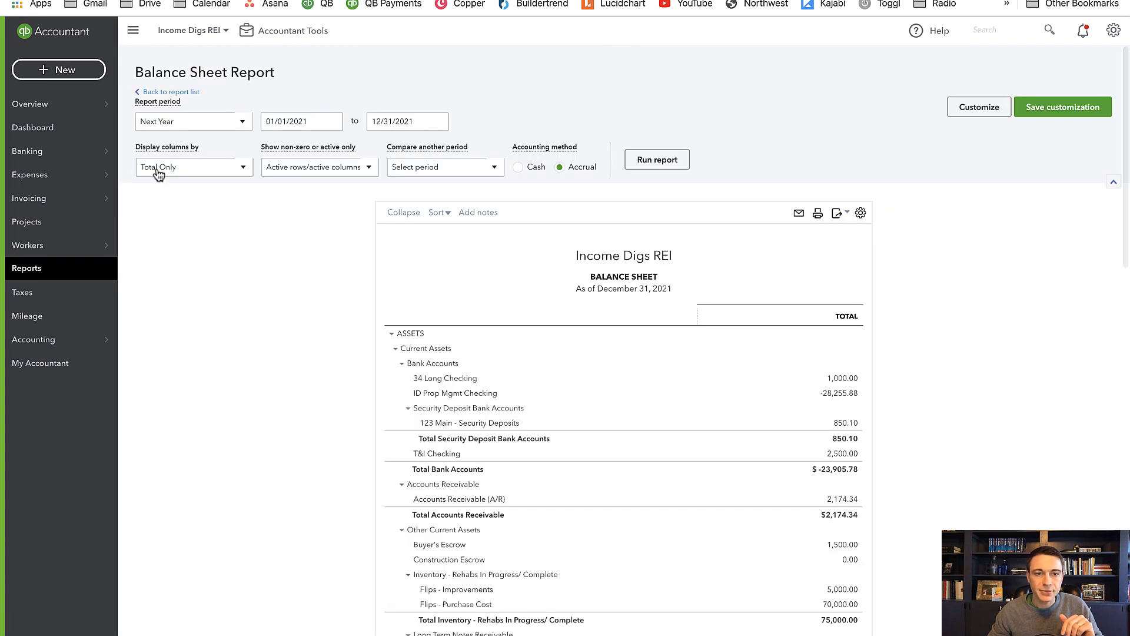
left_click(159, 171)
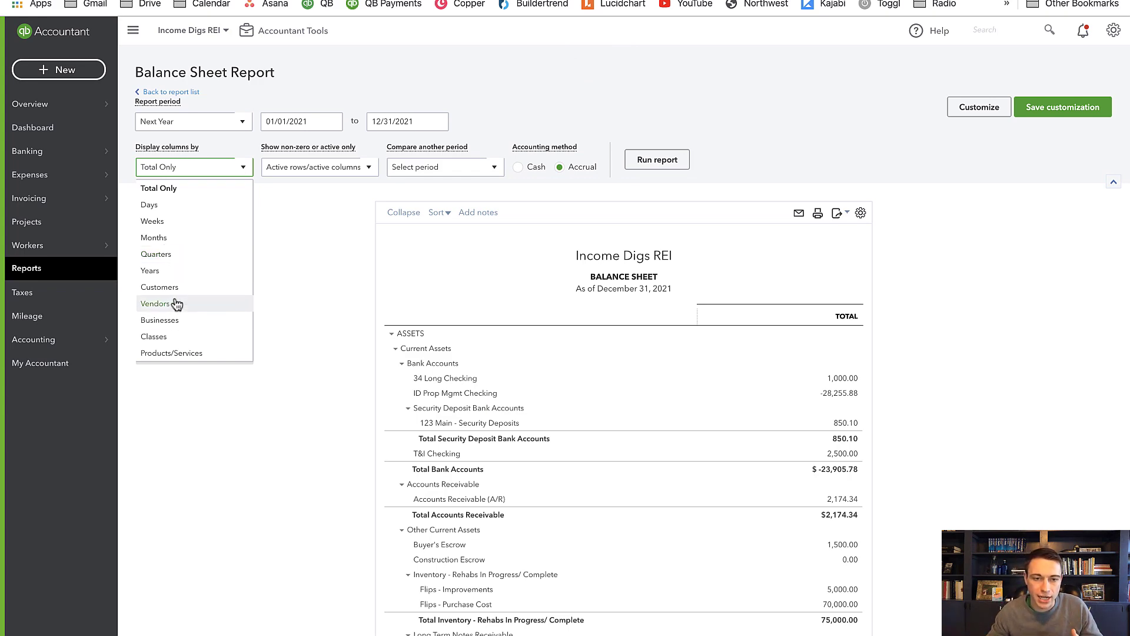
left_click(172, 319)
left_click(658, 161)
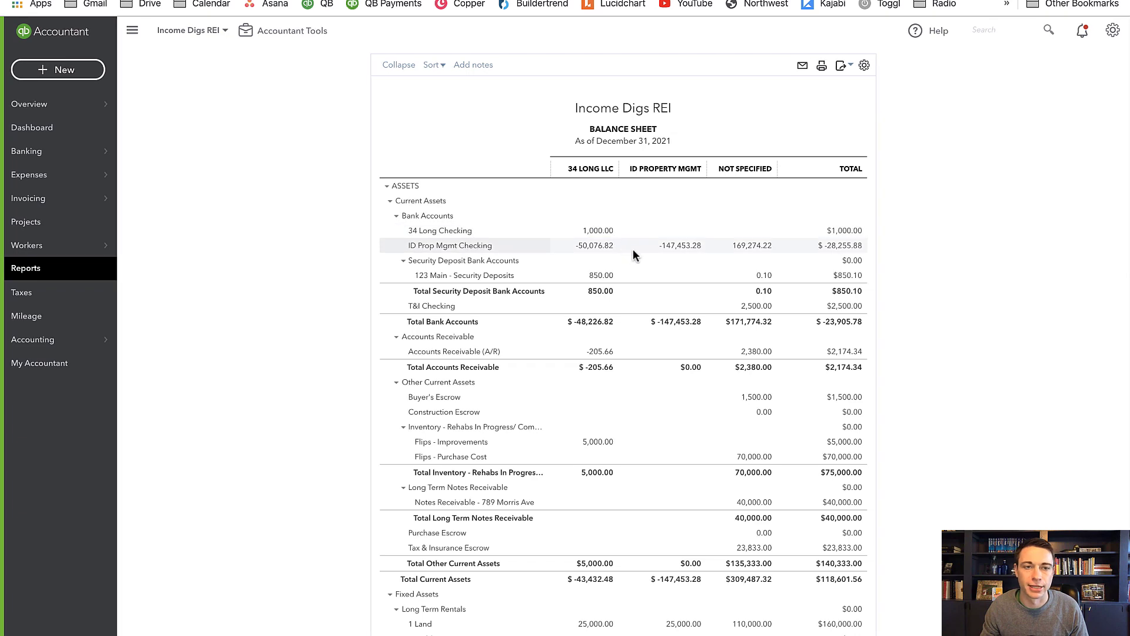
Step: Start a new expense for payee Tiles International with 34 Long Checking as the payment account
left_click(64, 73)
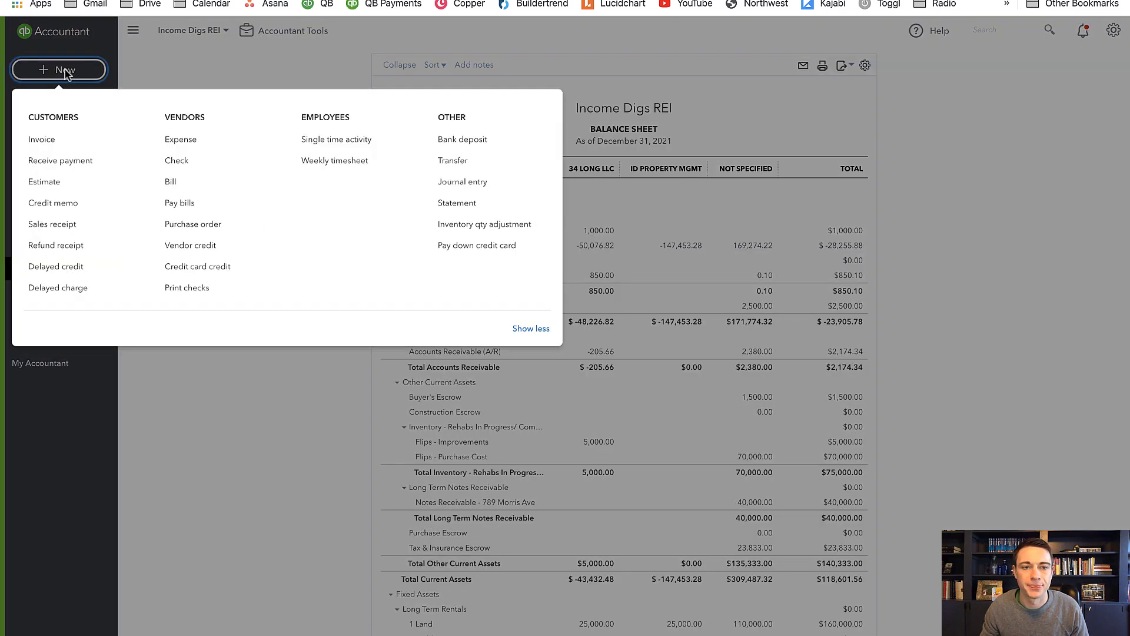
left_click(199, 144)
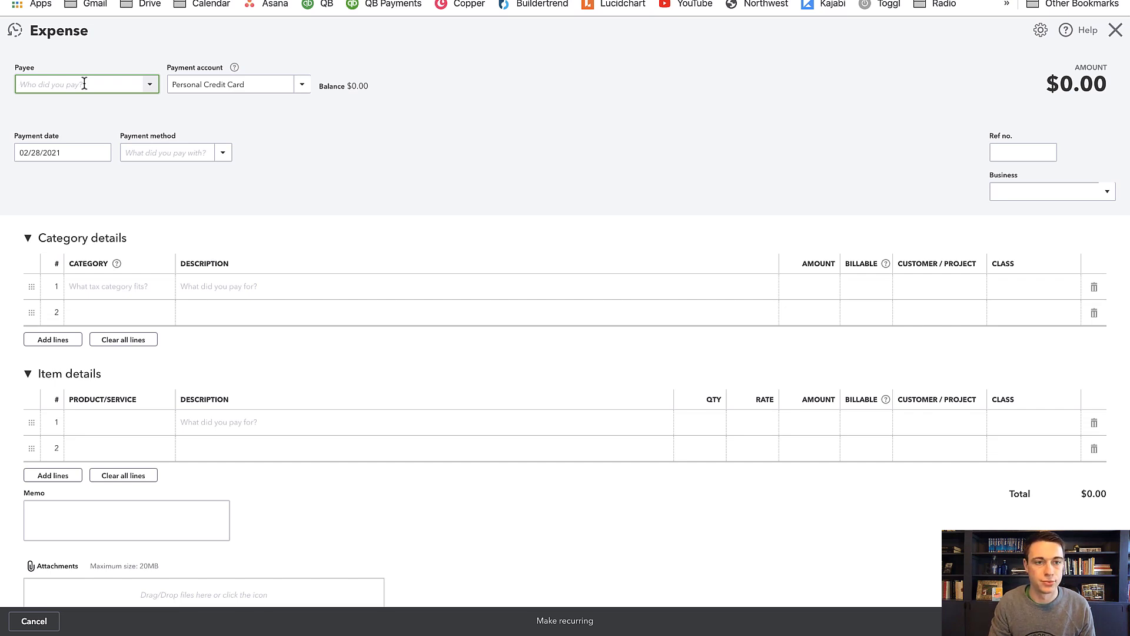
type("ti")
left_click(83, 127)
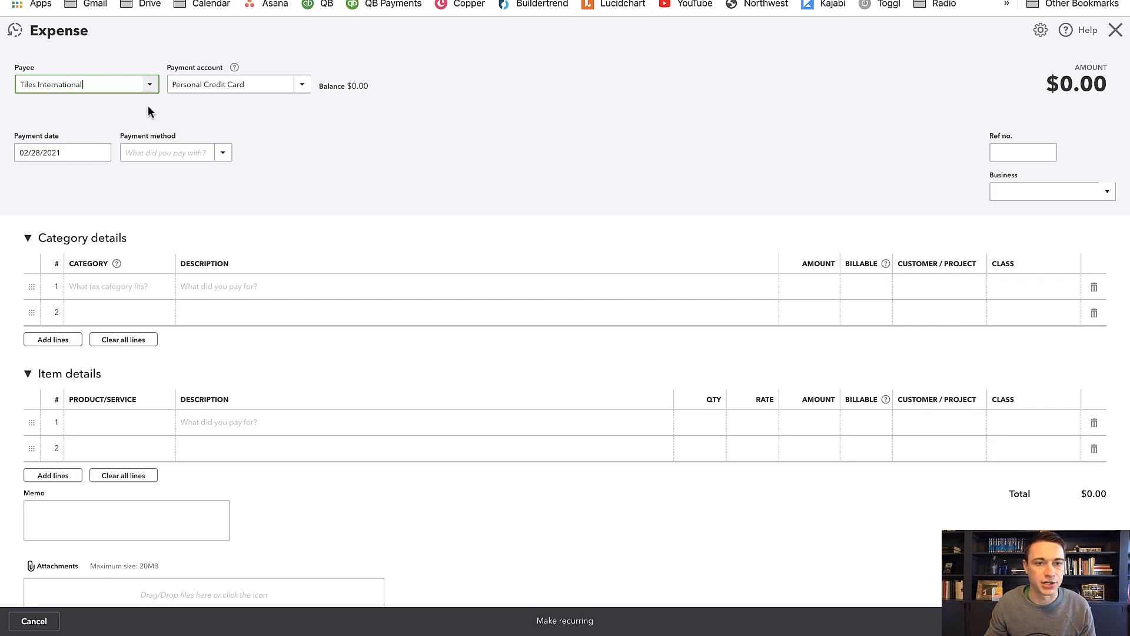
left_click(256, 82)
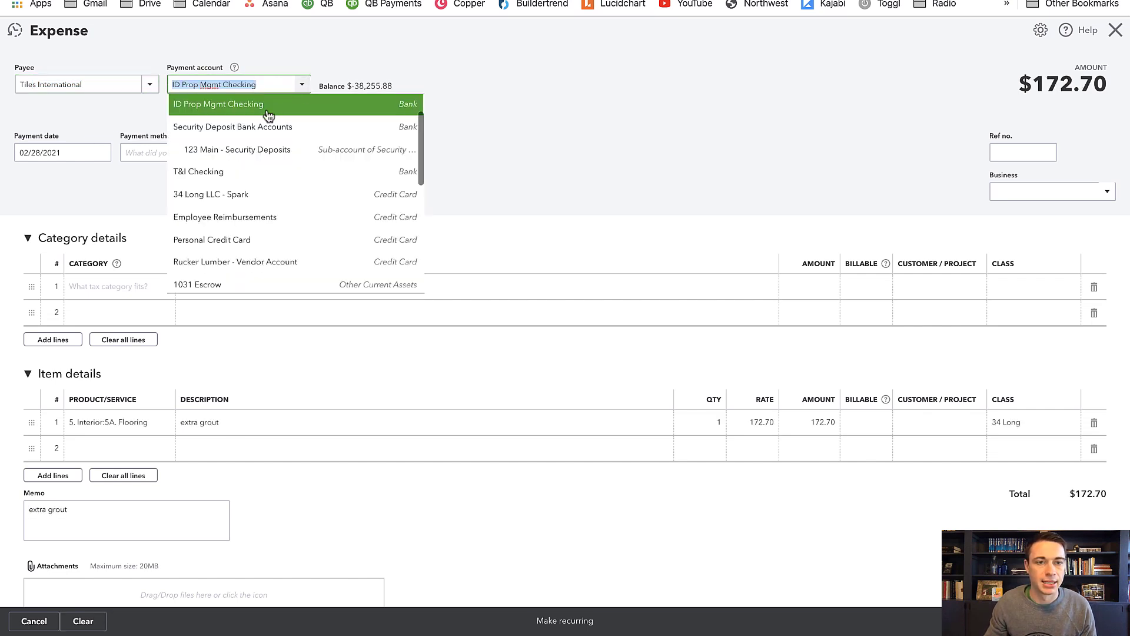
scroll(259, 130, "up", 1)
left_click(231, 125)
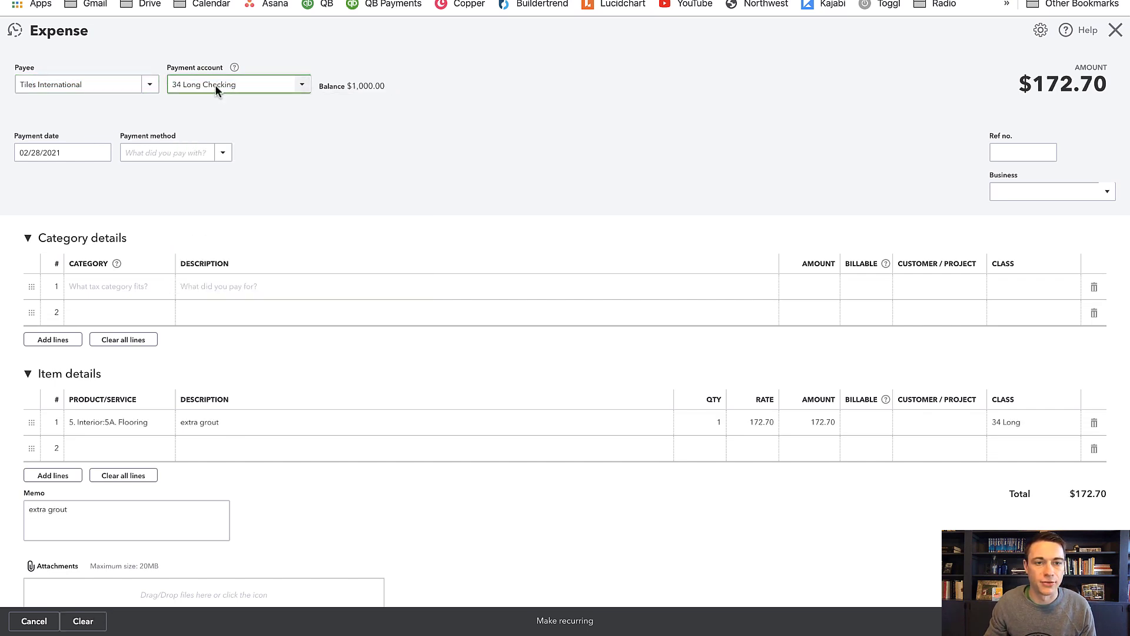
Step: Replace the description of the 5A. Flooring item line with Tile Subcontract
left_click(122, 418)
left_click(315, 425)
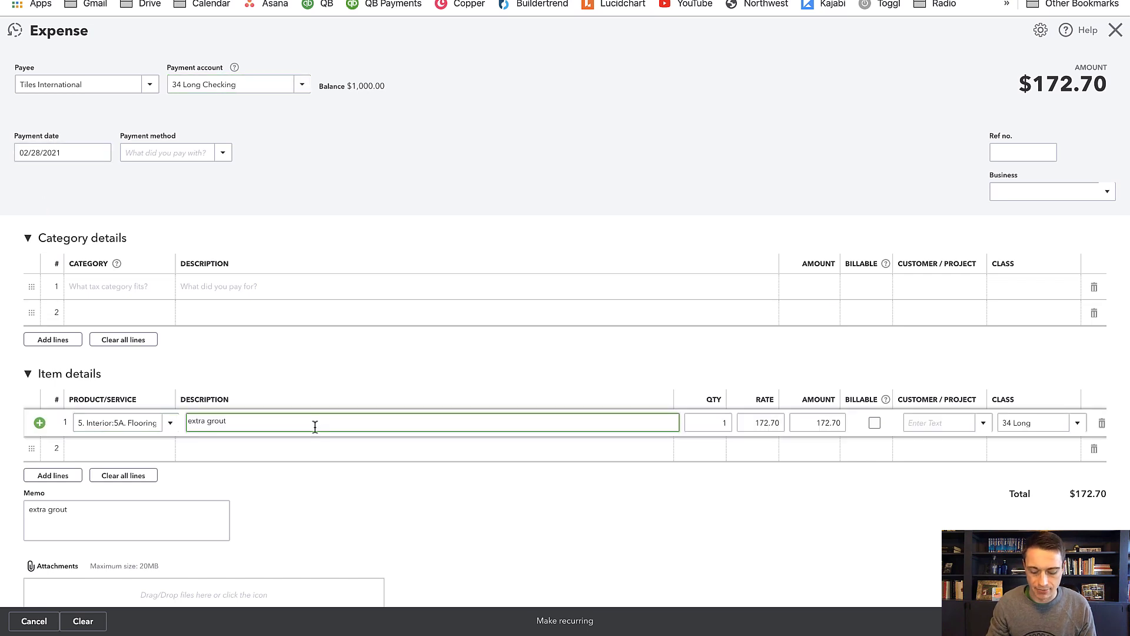
triple_click(315, 425)
type("Tile Subc")
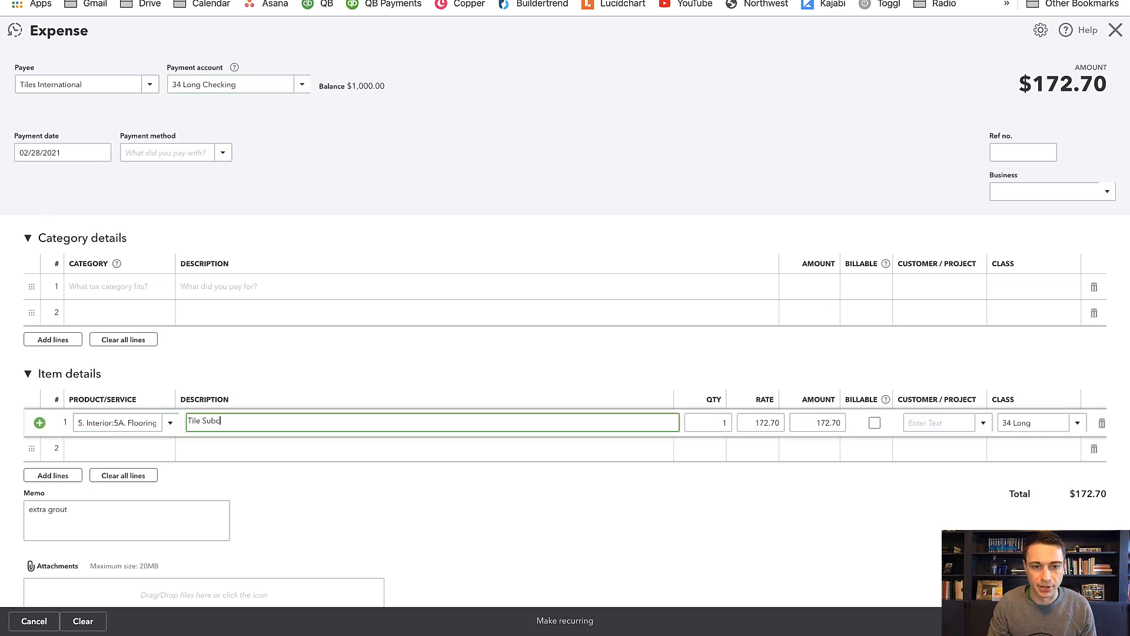
type("ontract")
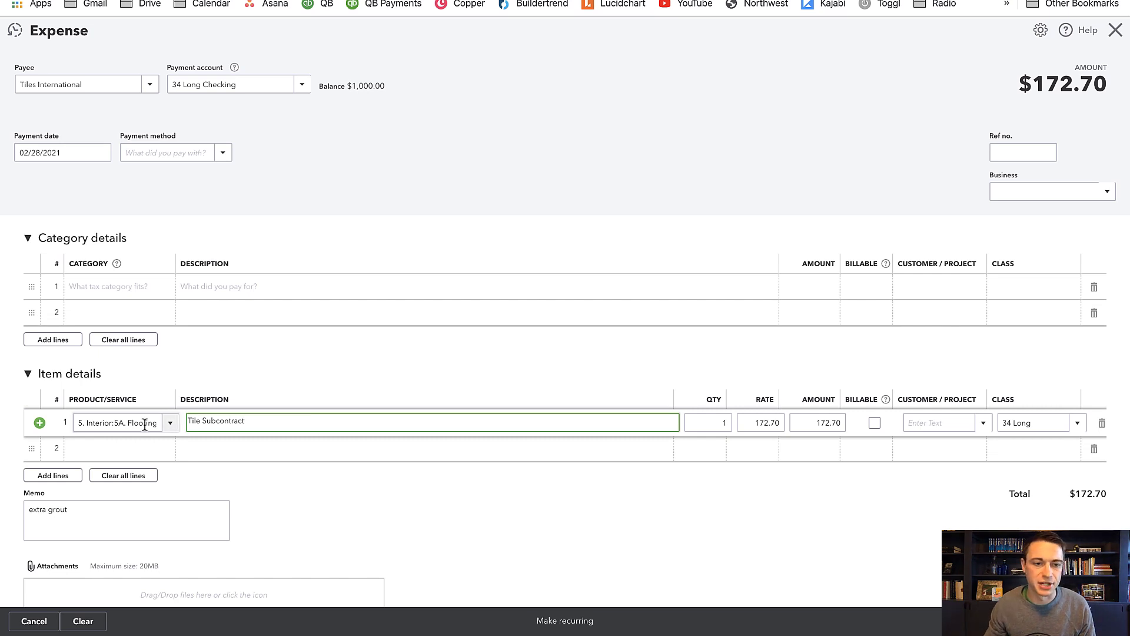
Step: Set the rate of the 5A. Flooring item line to 452
left_click(728, 423)
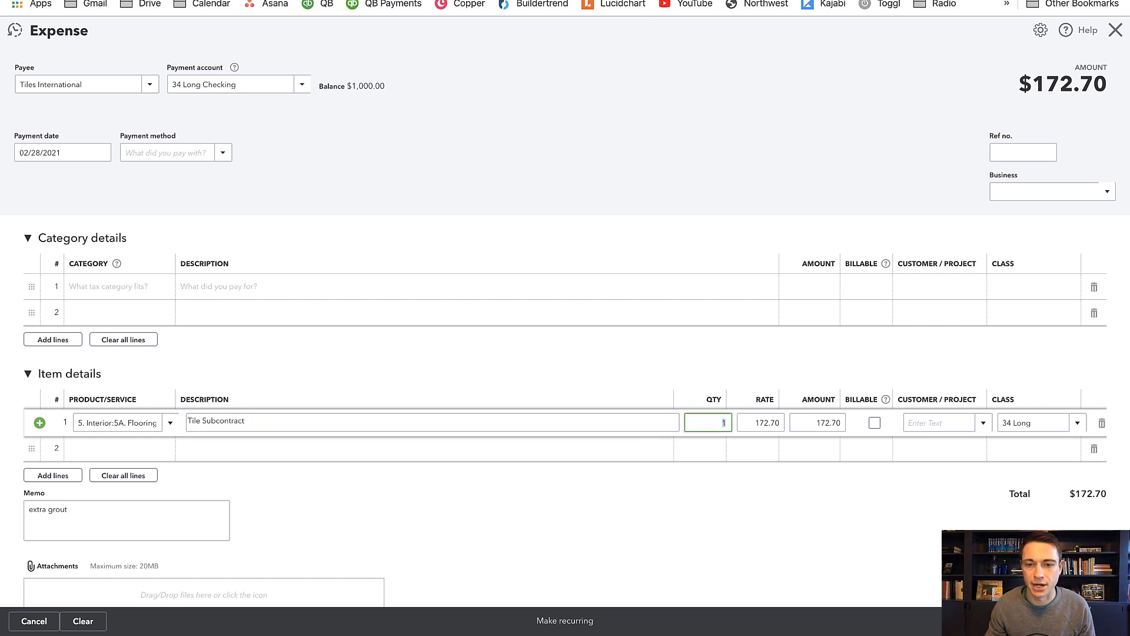
key("Tab")
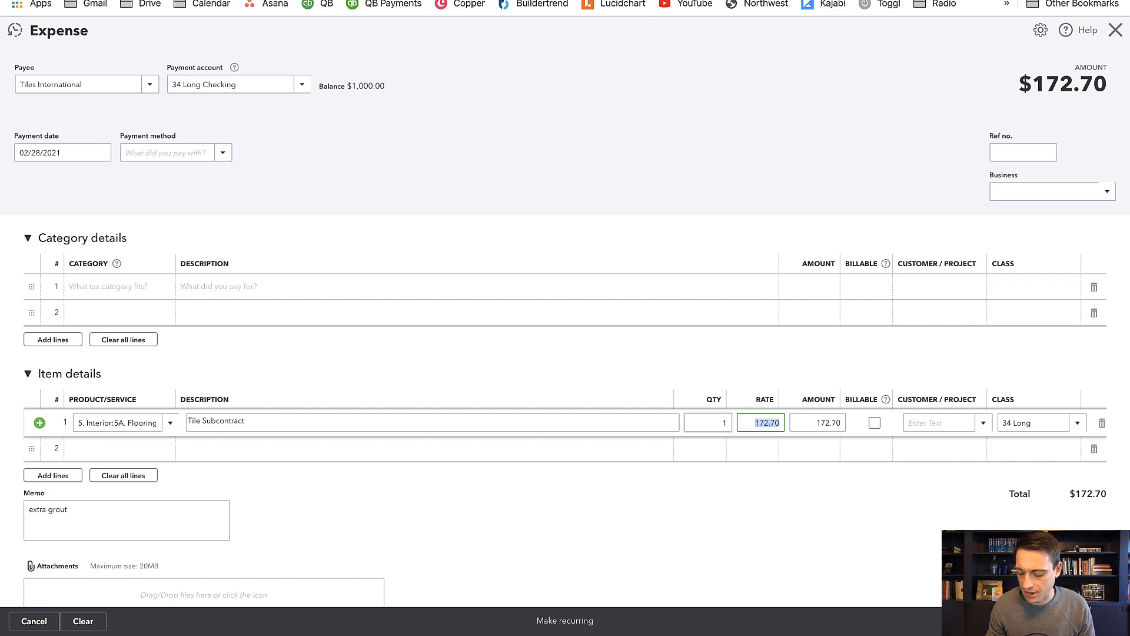
type("452")
key("Tab")
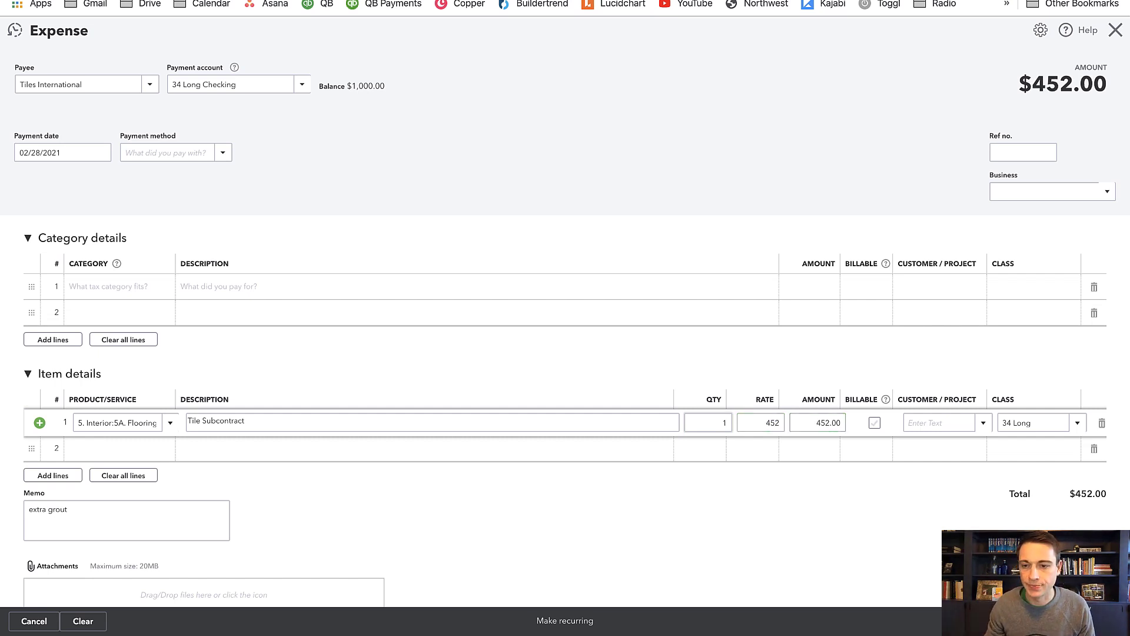
key("Tab")
key("Tab")
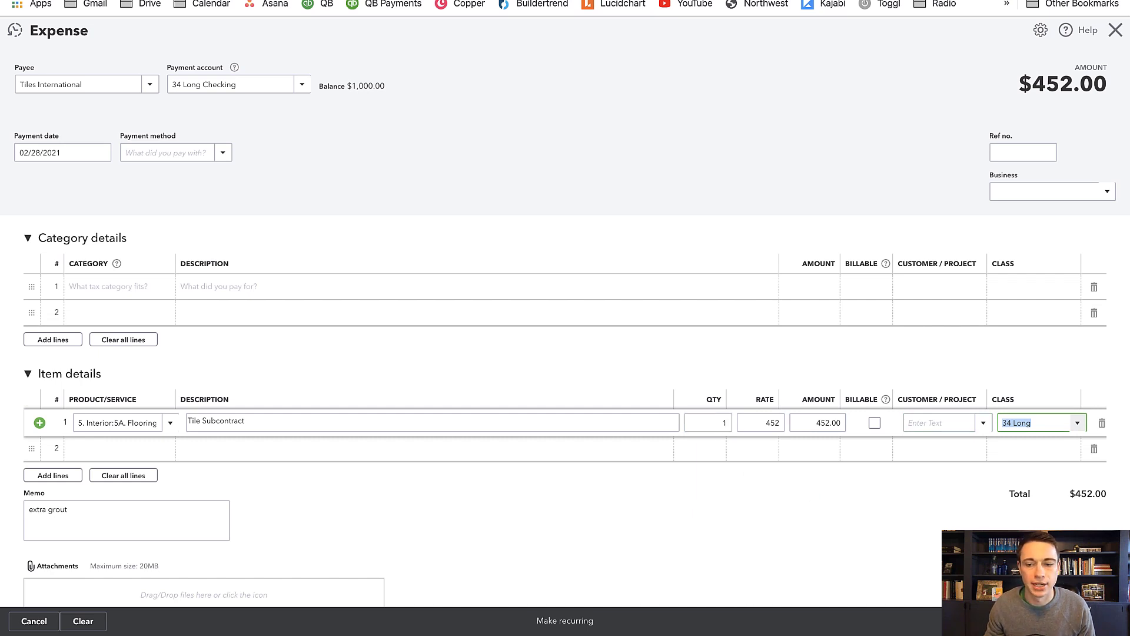
Step: Change the class of the flooring item line to 264 UNION
left_click(1051, 190)
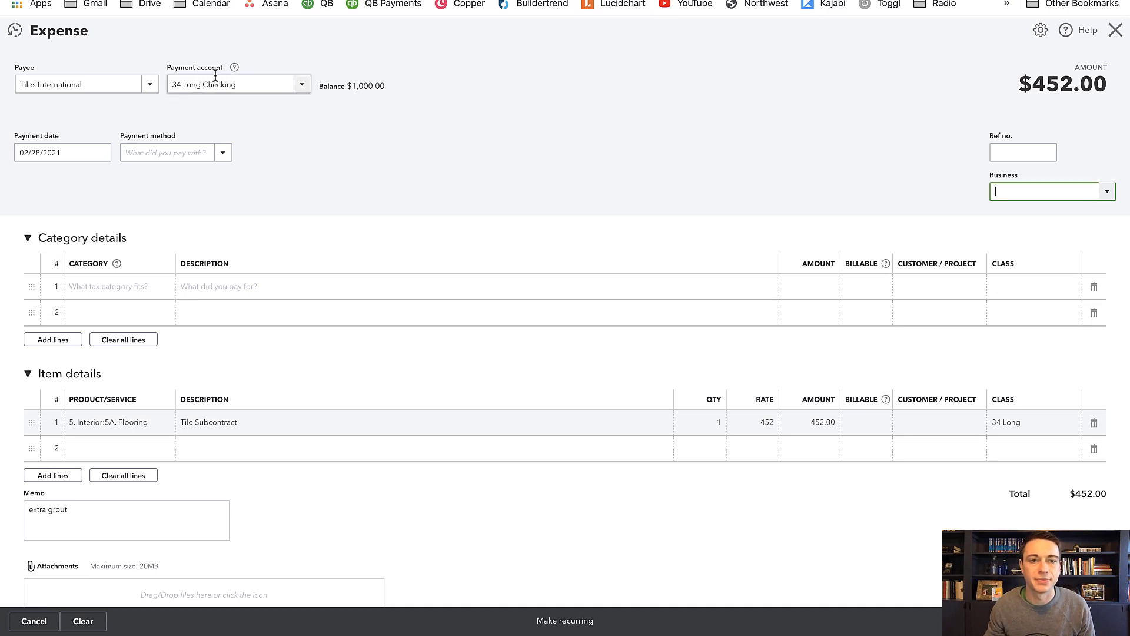
left_click(1035, 422)
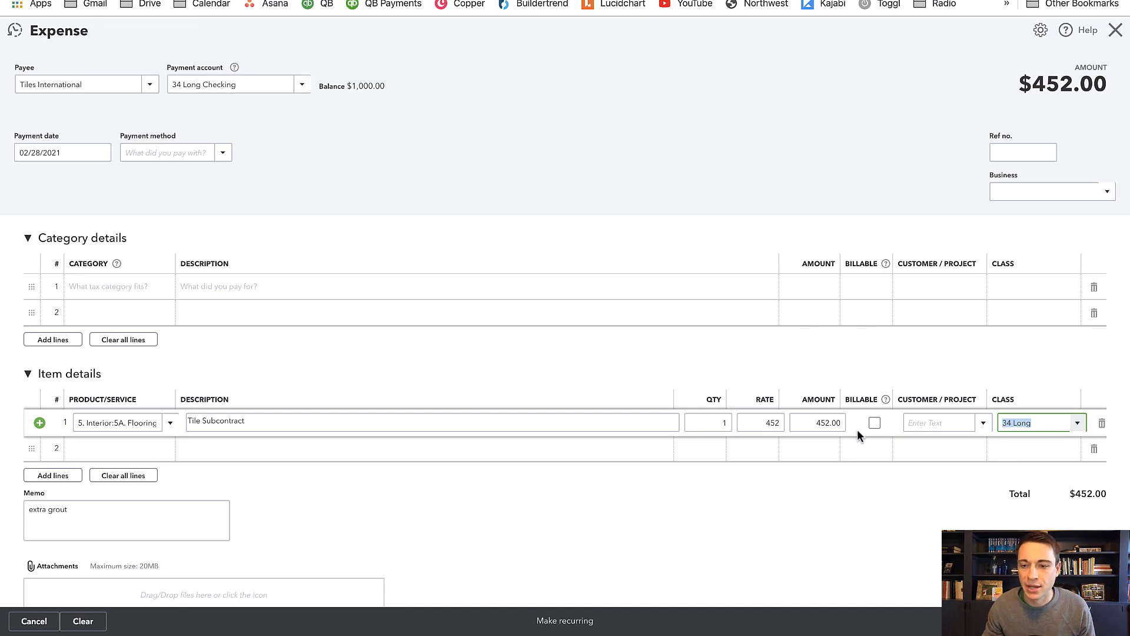
left_click(1077, 424)
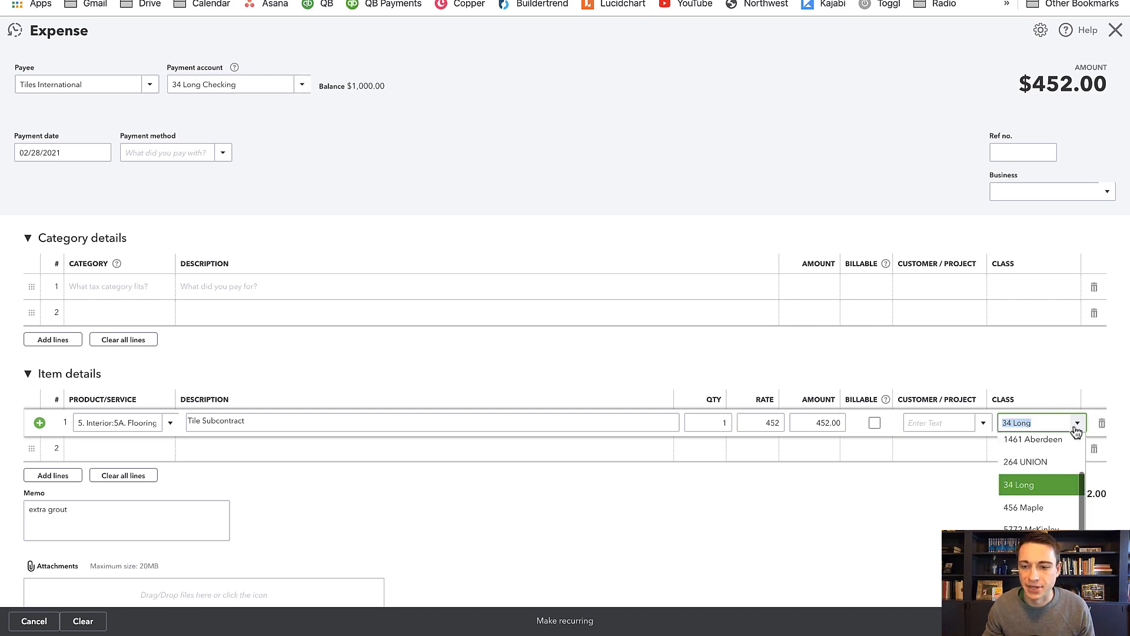
left_click(1038, 465)
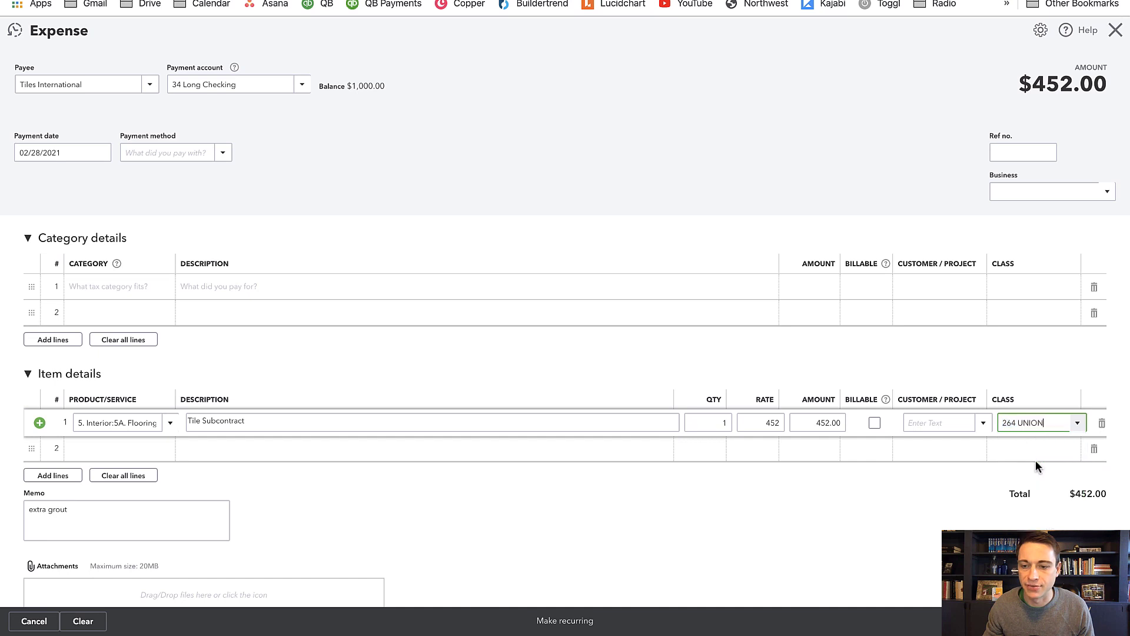
Step: Set the expense's business to ID Property Mgmt, and save and close the expense
left_click(1048, 191)
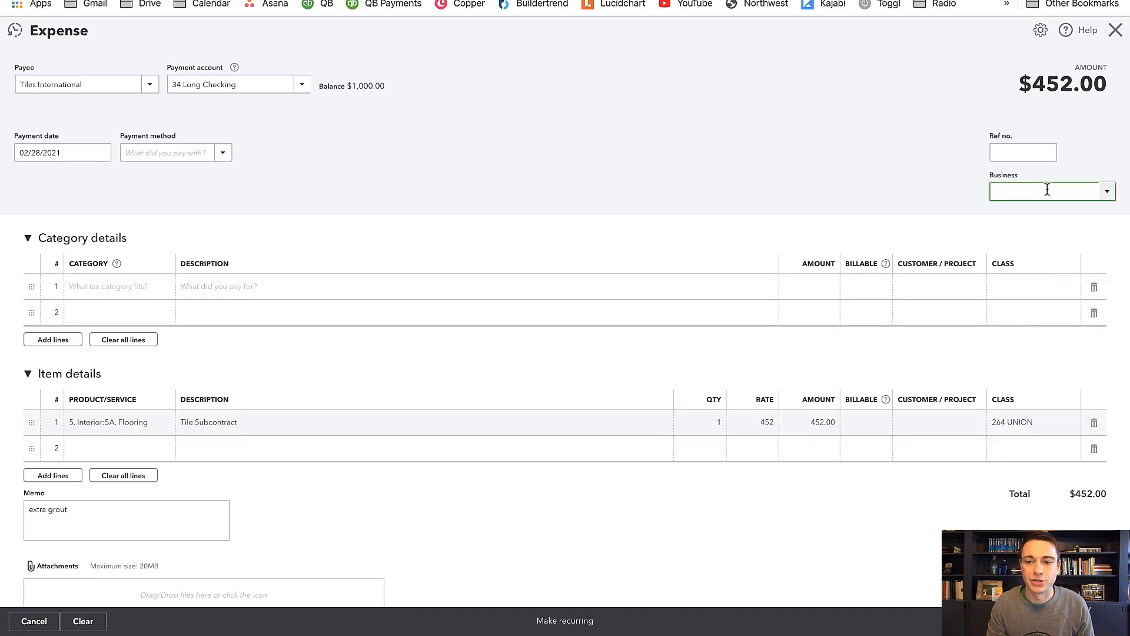
type("ID Property Mgmt")
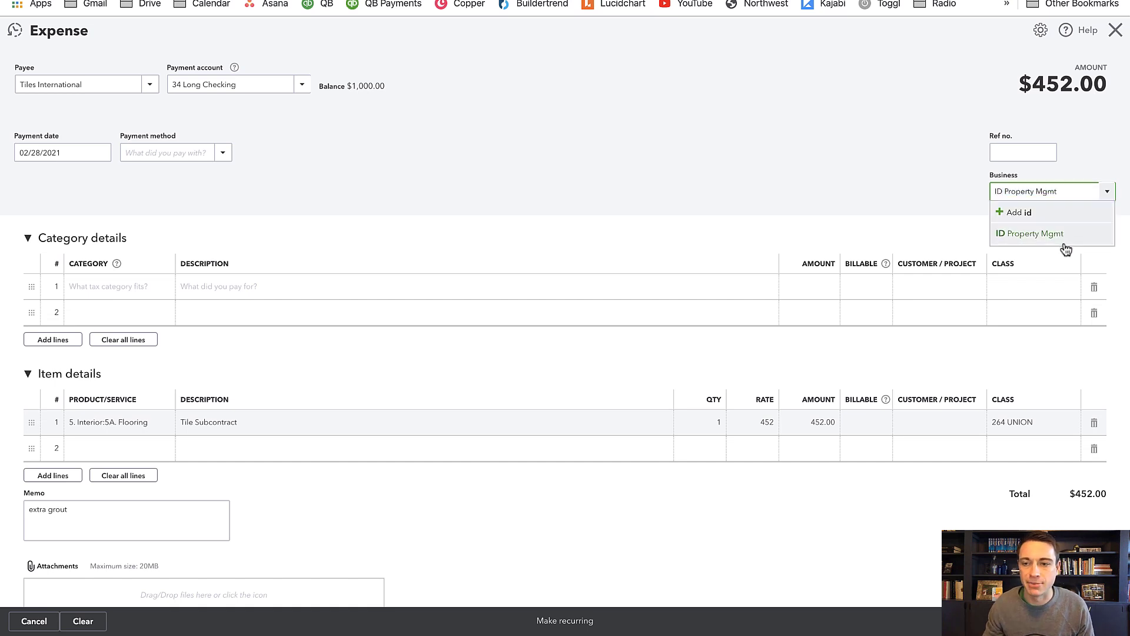
left_click(1063, 246)
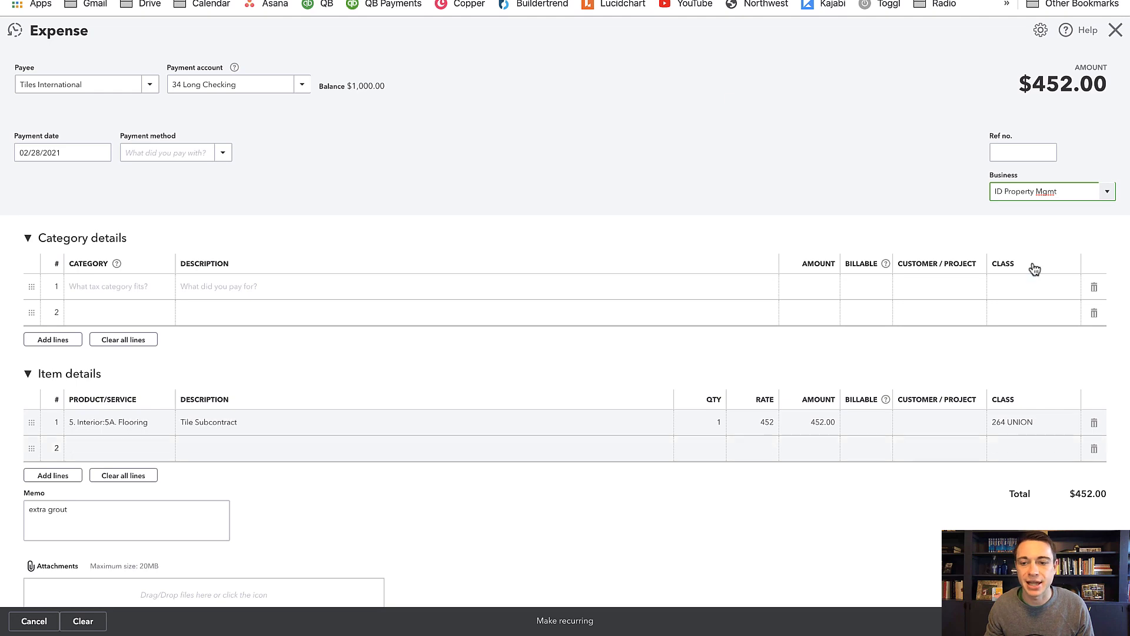
left_click(589, 524)
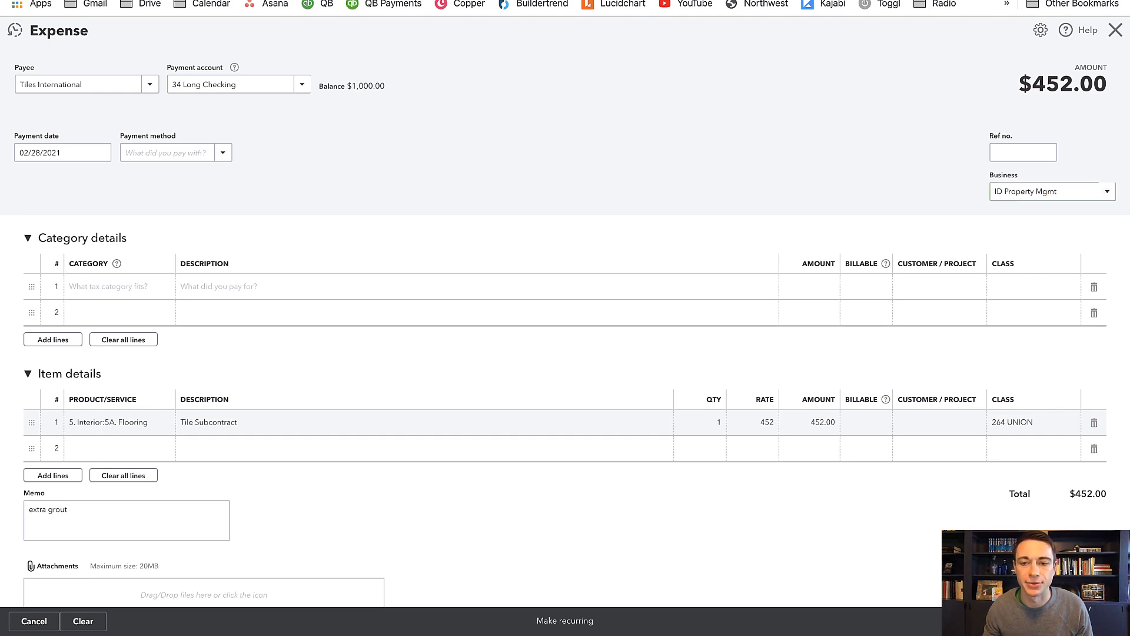
left_click(1065, 621)
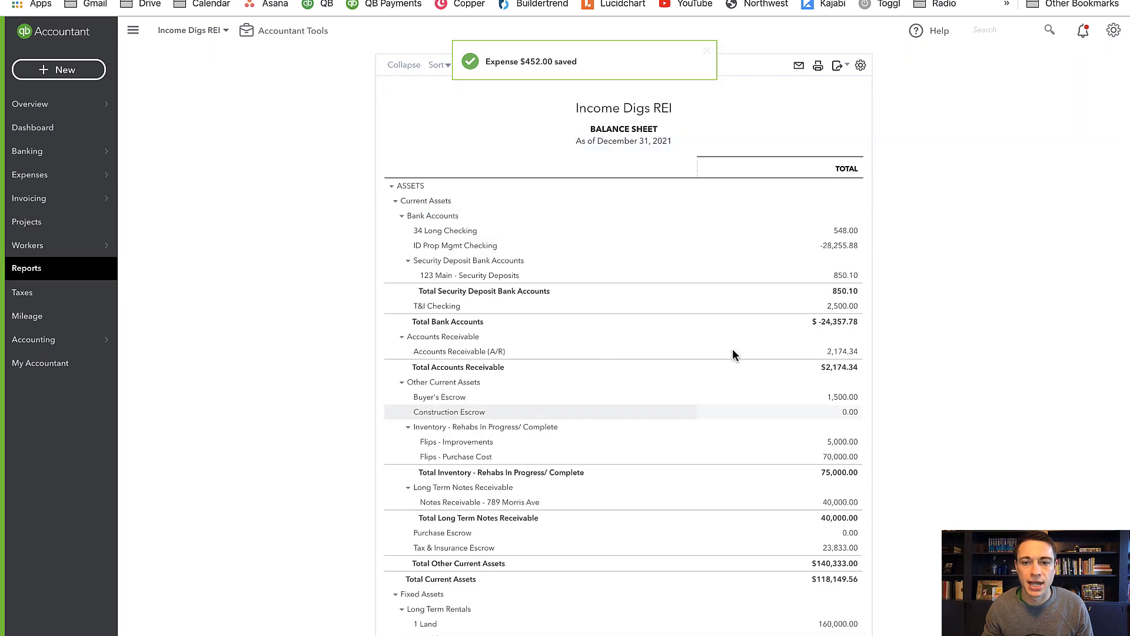
Step: Run the balance sheet report with its columns displayed by Businesses
left_click(188, 167)
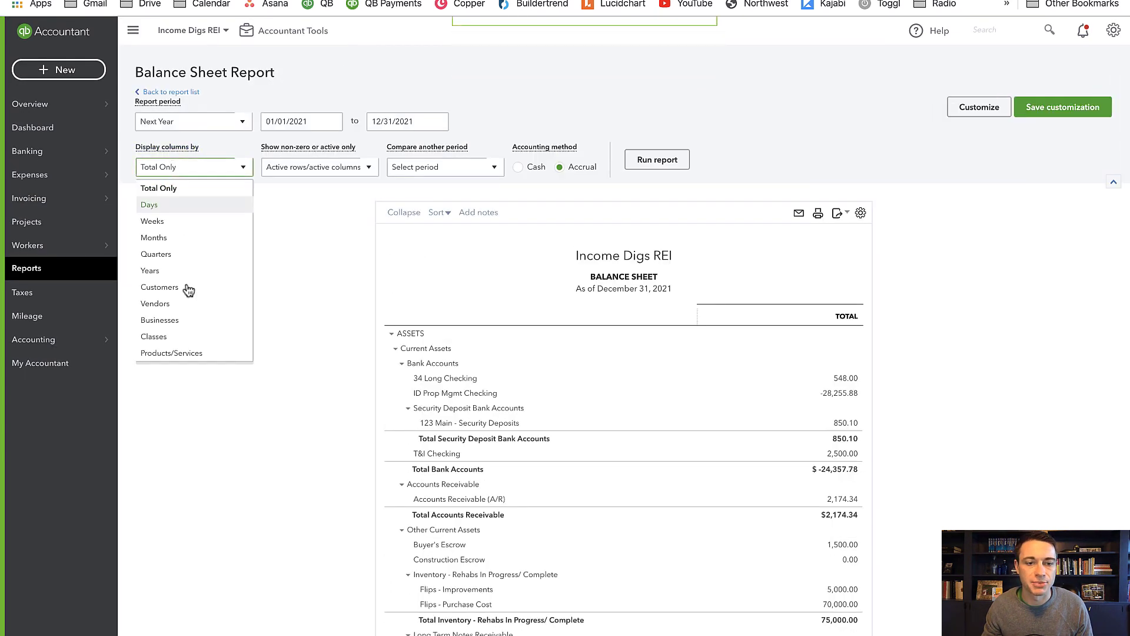
left_click(177, 320)
left_click(678, 158)
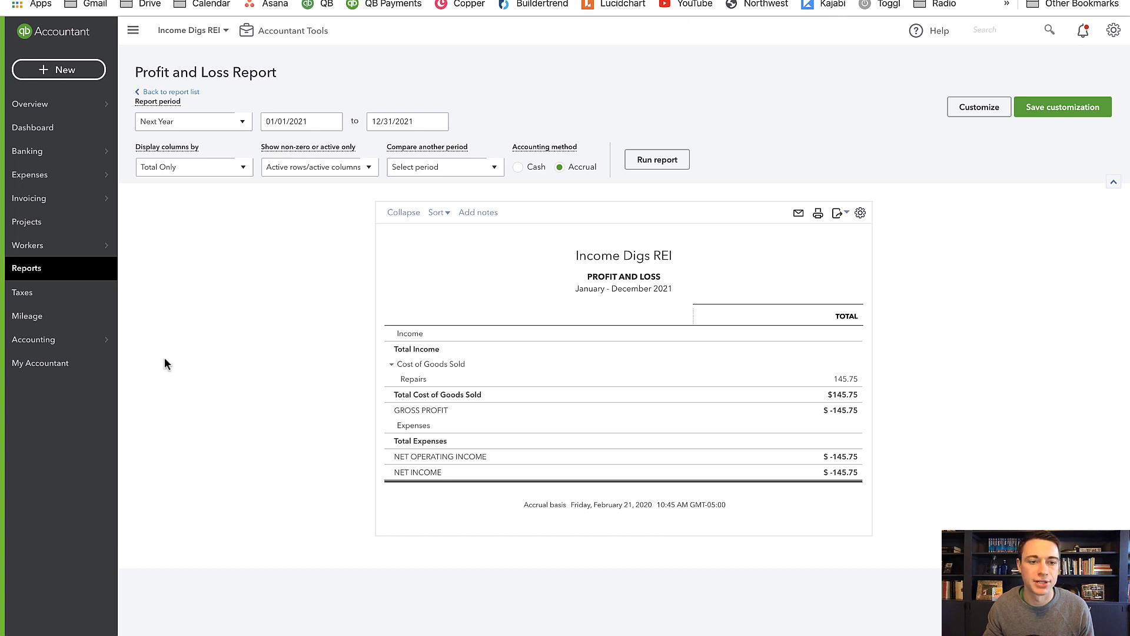
Step: Display the columns of the custom report Balance Sheet -next year by Businesses and save the customization
left_click(62, 271)
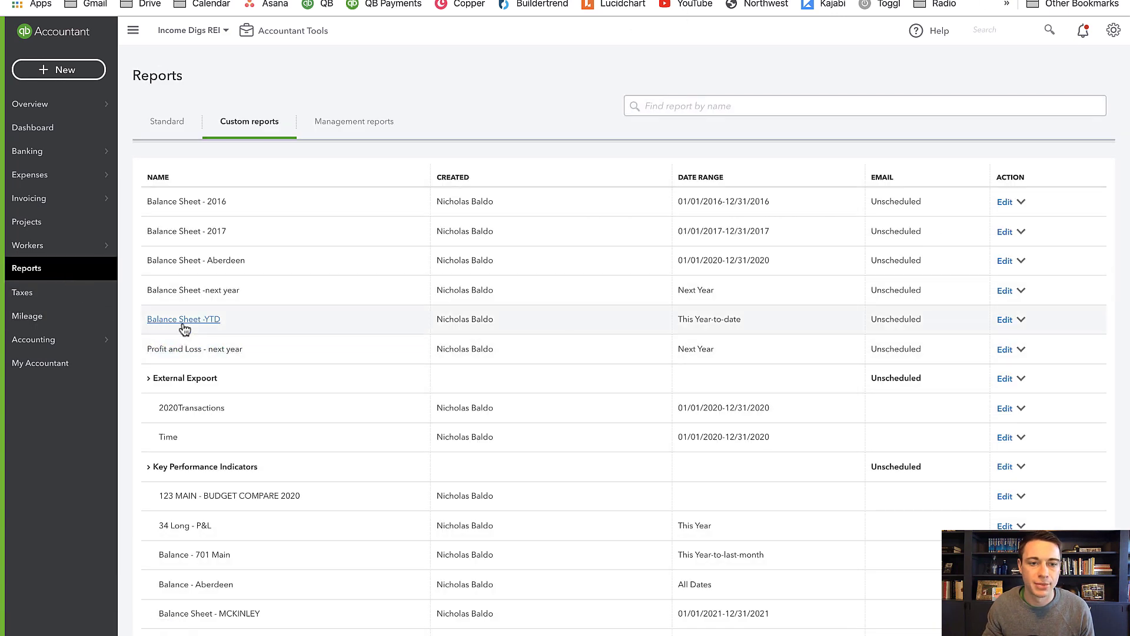
left_click(193, 290)
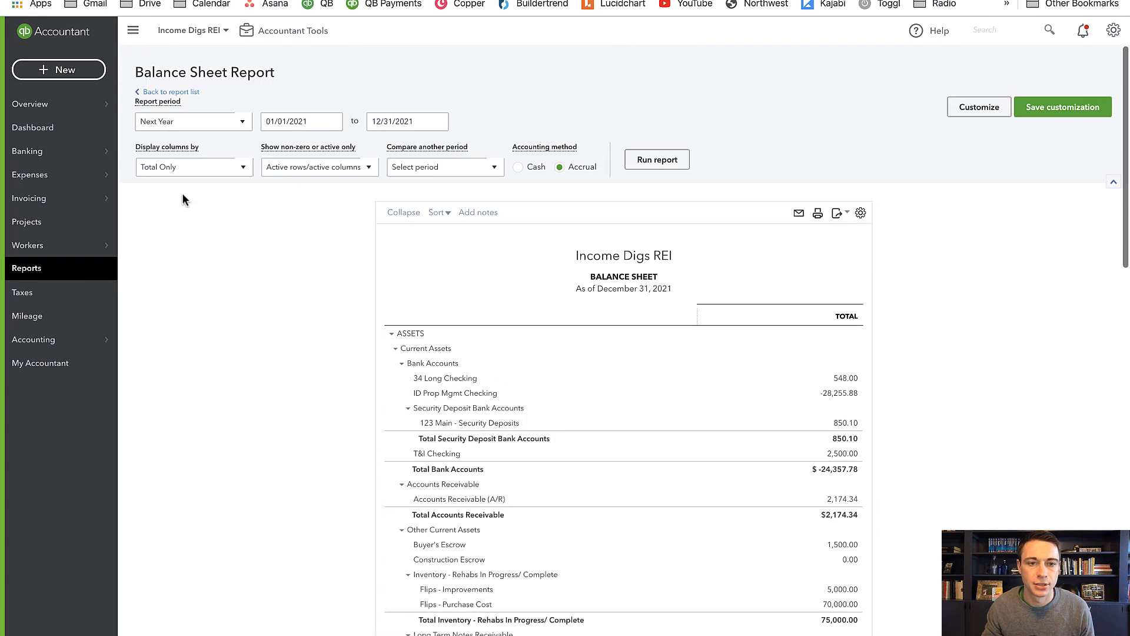
left_click(188, 168)
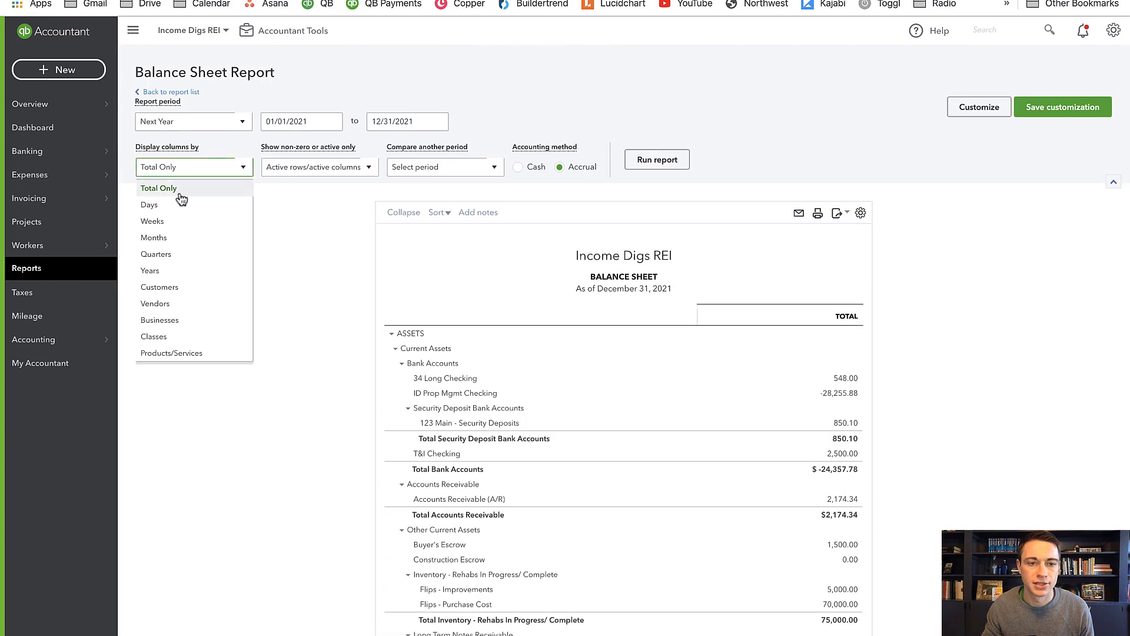
left_click(160, 321)
left_click(667, 158)
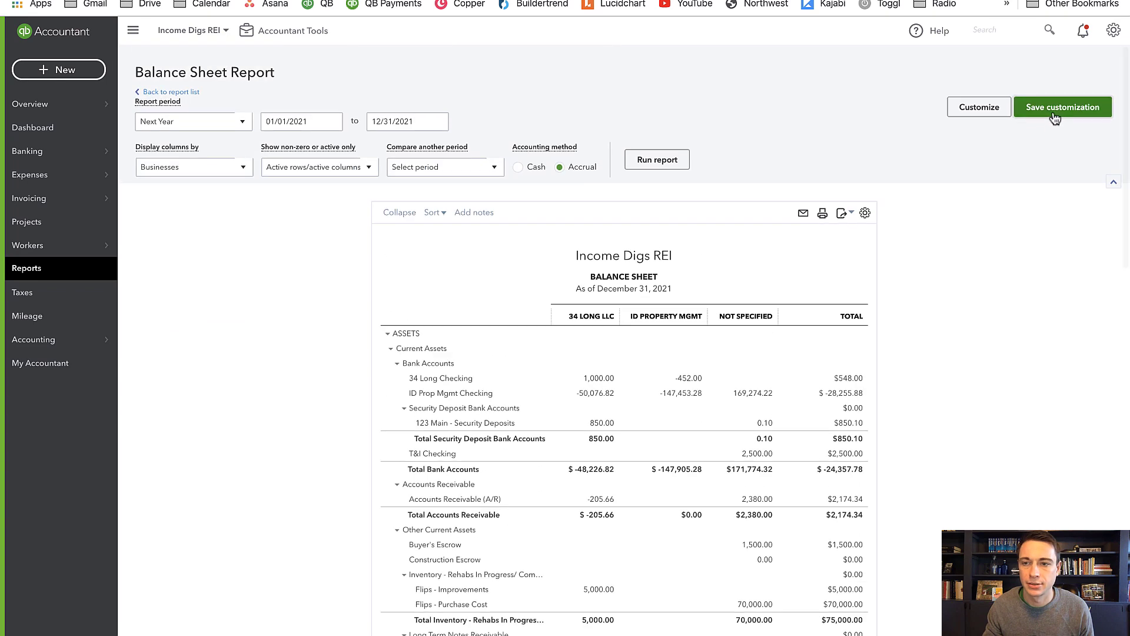
left_click(1054, 111)
left_click(1078, 299)
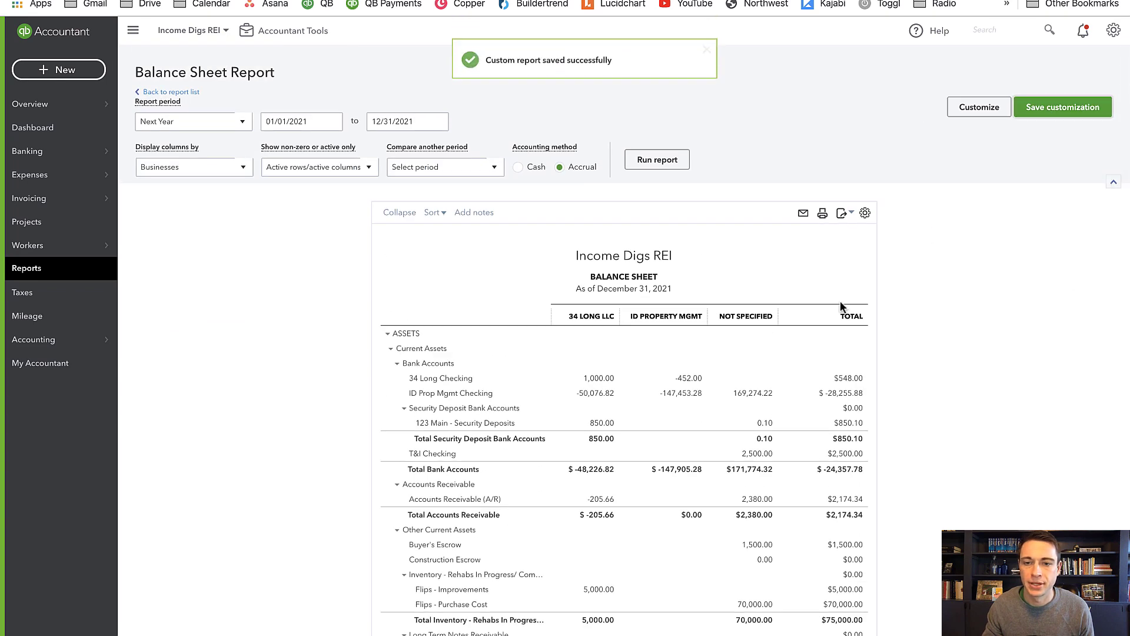
Step: Start a new journal entry with 34 Long Checking as the account on line 1
left_click(90, 79)
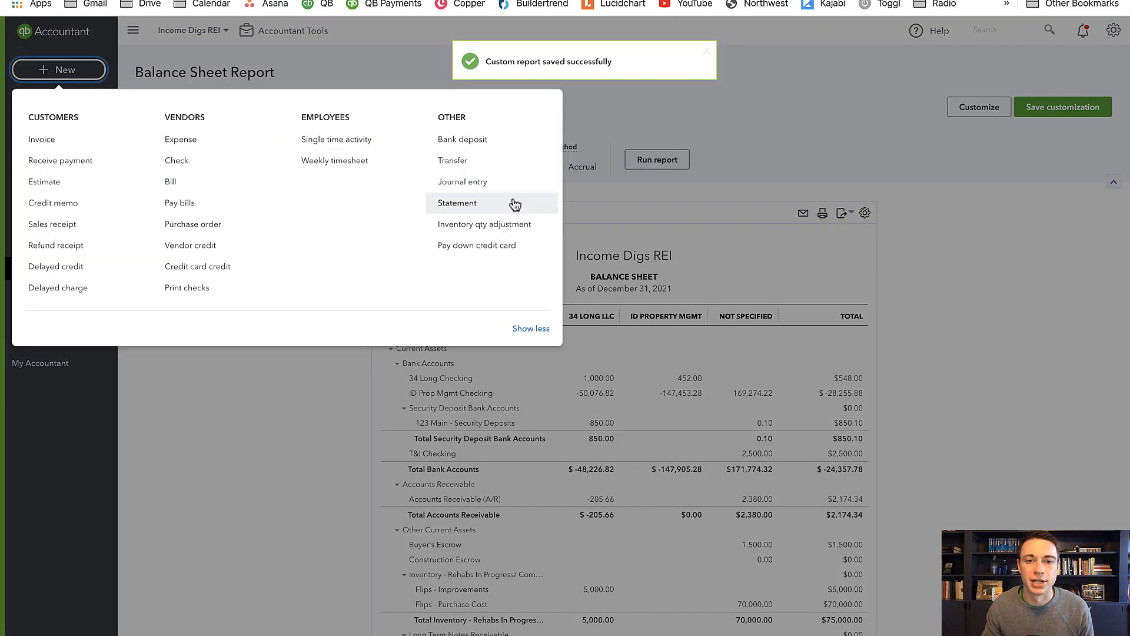
left_click(487, 181)
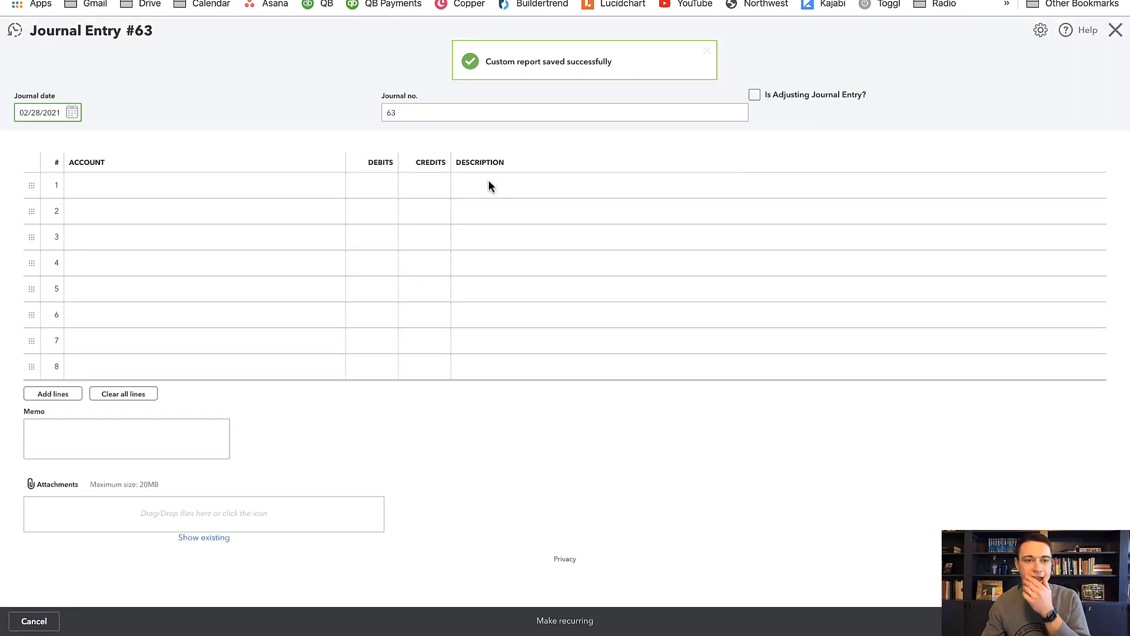
left_click(116, 184)
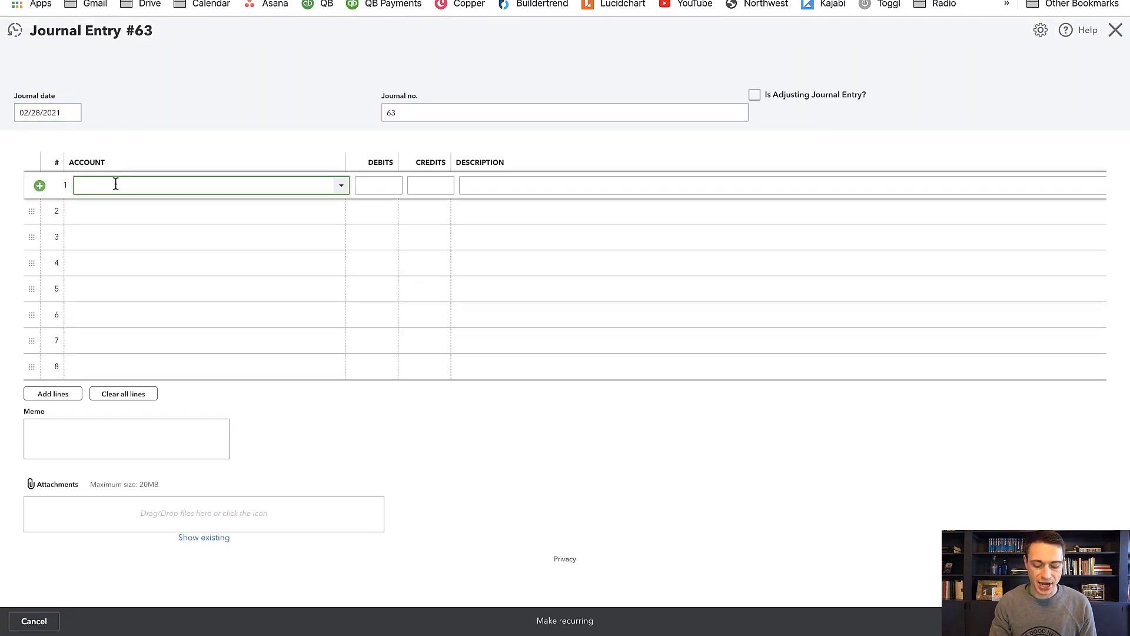
type("34 Long Checking")
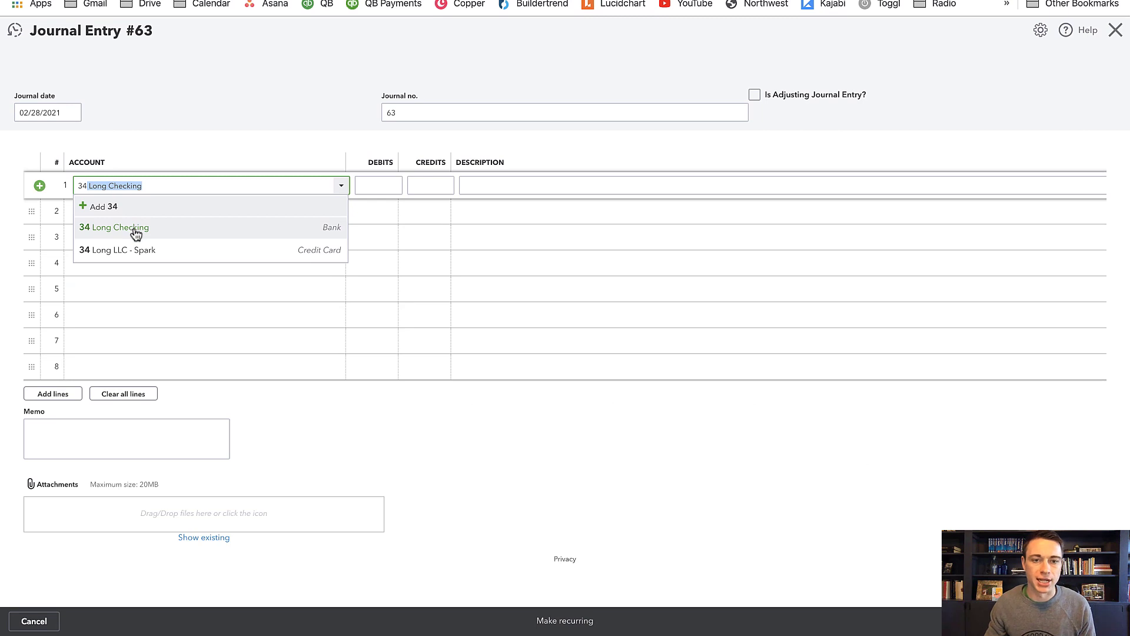
left_click(135, 233)
key("Tab")
key("Tab")
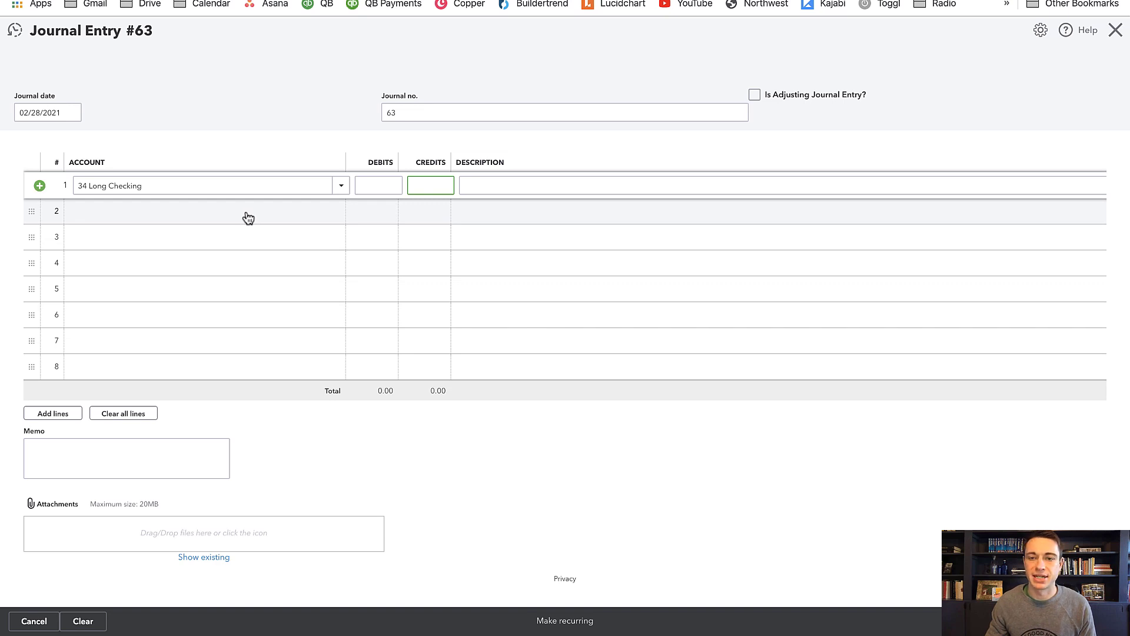
Step: Narrow the Description column to fit Business and Class in view, and set line 2's account to 34 Long Checking
scroll(691, 232, "right", 10)
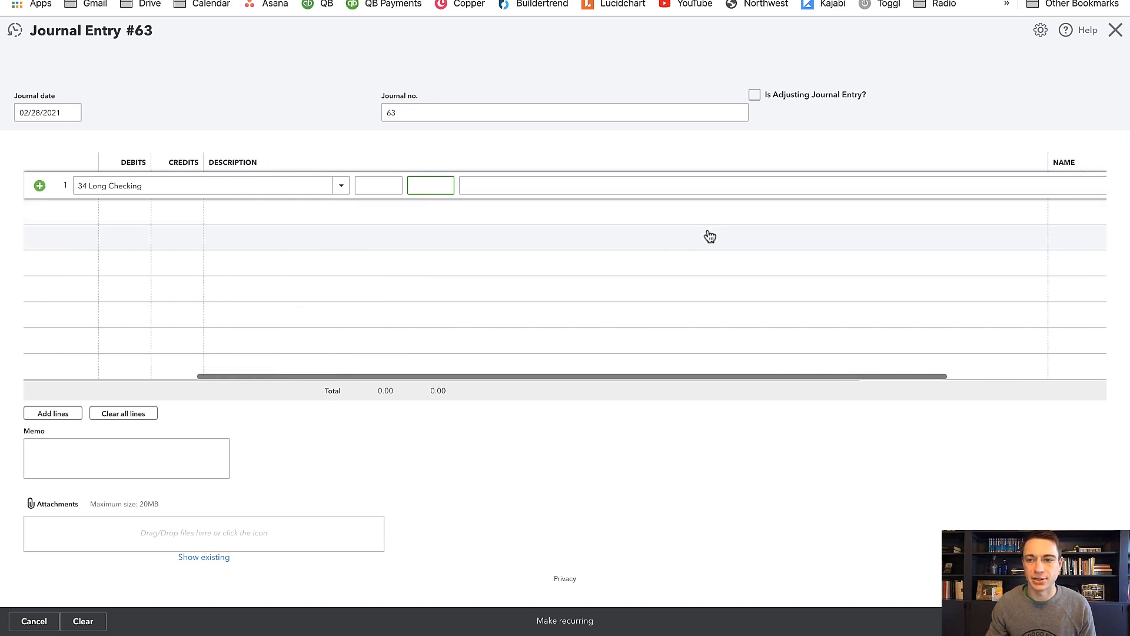
left_click_drag(992, 162, 398, 190)
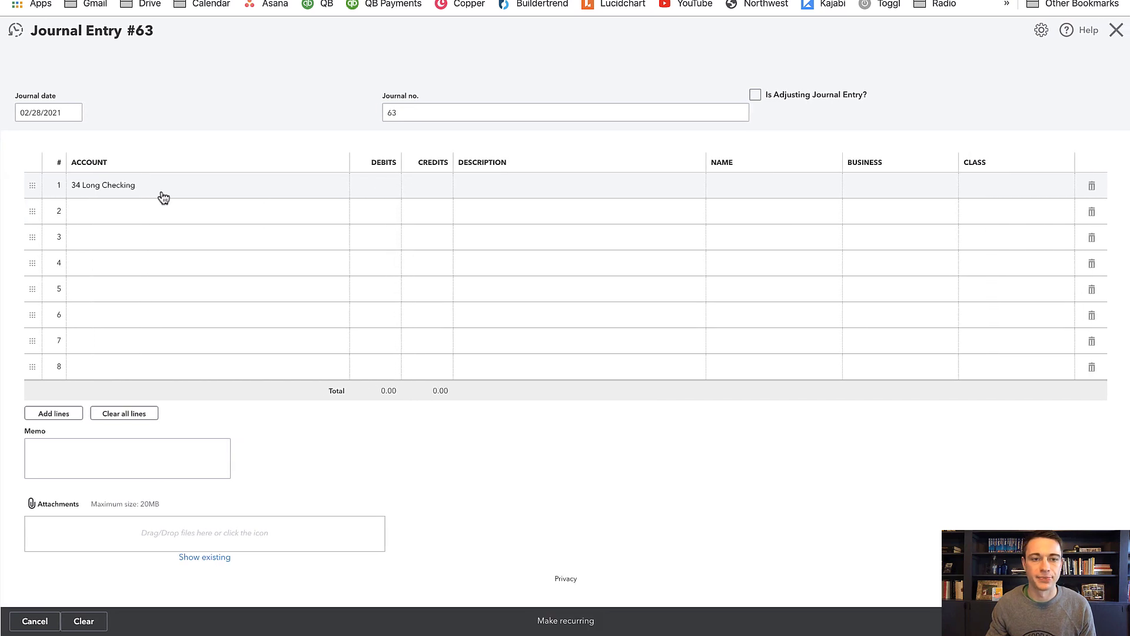
left_click(187, 221)
type("34 Long Checking")
left_click(118, 256)
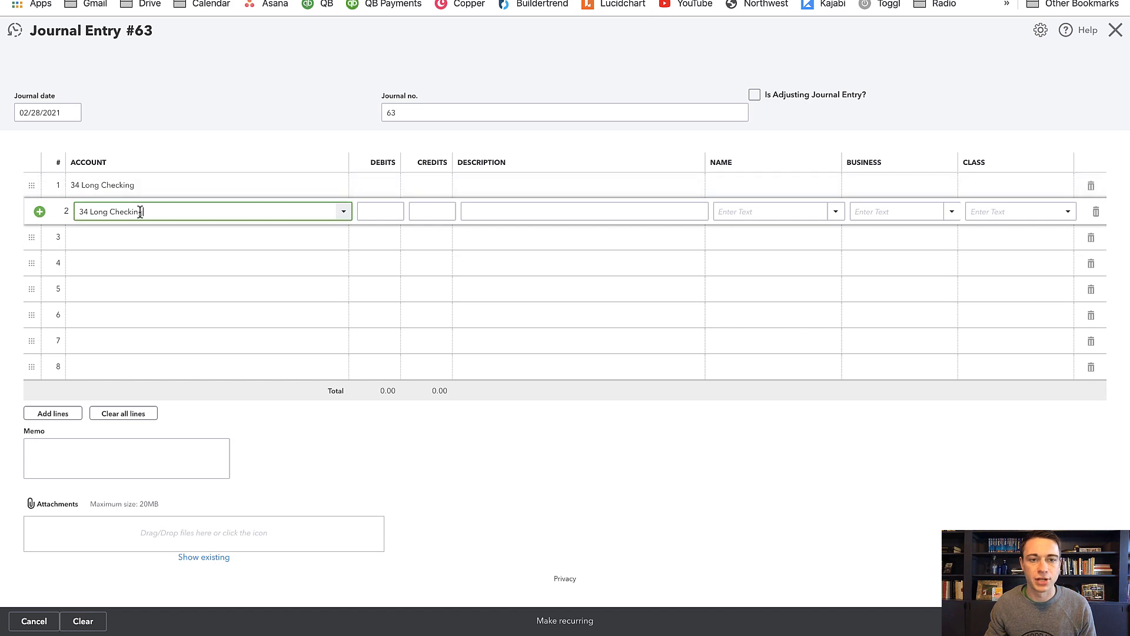
Step: Set the business of journal line 1 to ID Property Mgmt, leaving its class empty
left_click(1010, 192)
type("id")
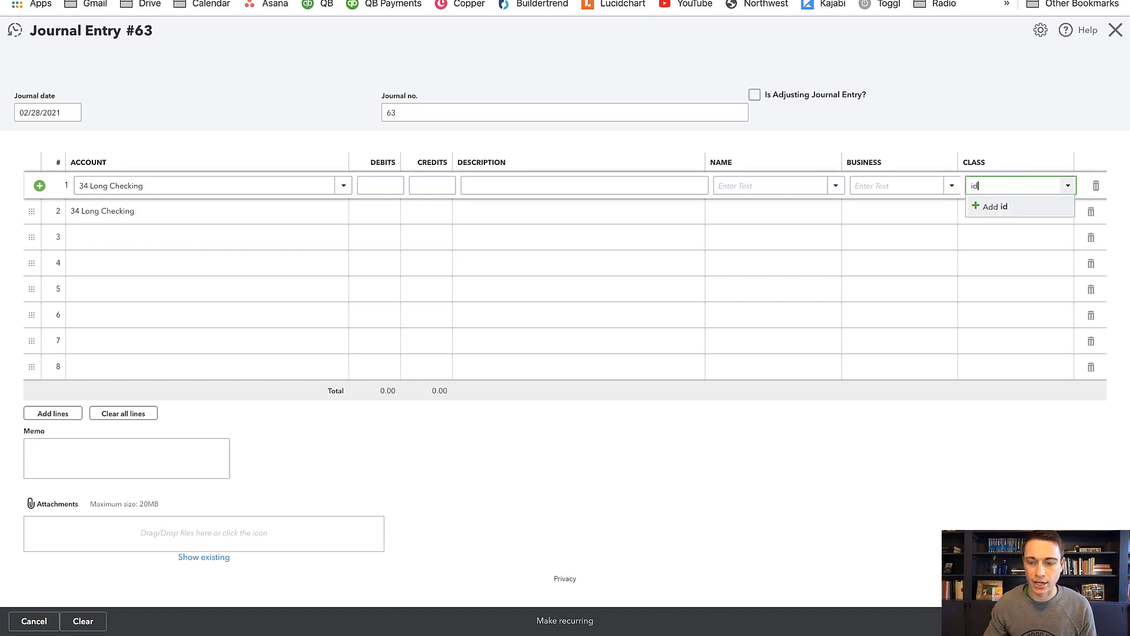
key("BackSpace")
key("BackSpace")
key("shift+Tab")
type("id")
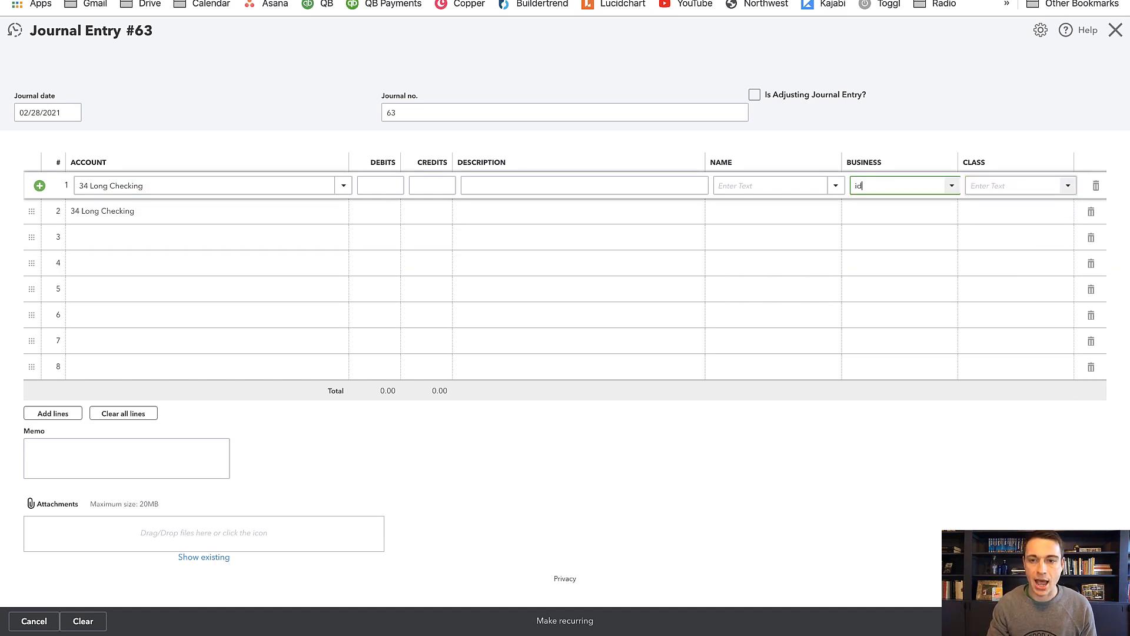
left_click(896, 228)
Step: Set the business of journal line 2 to 34 Long LLC
left_click(885, 217)
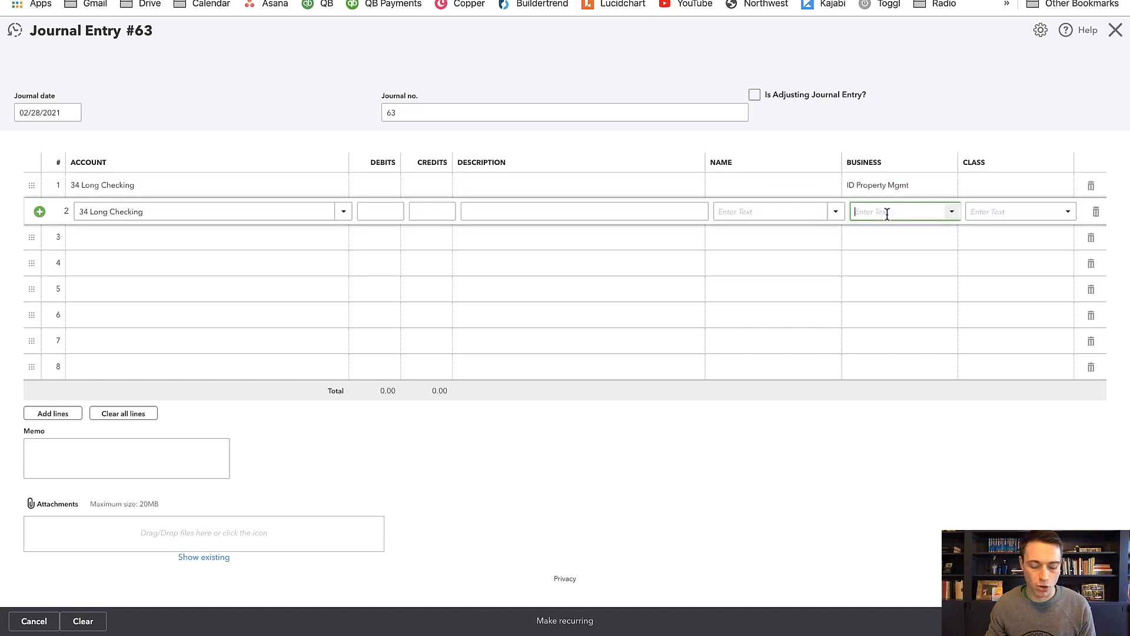
type("34 Long")
left_click(872, 275)
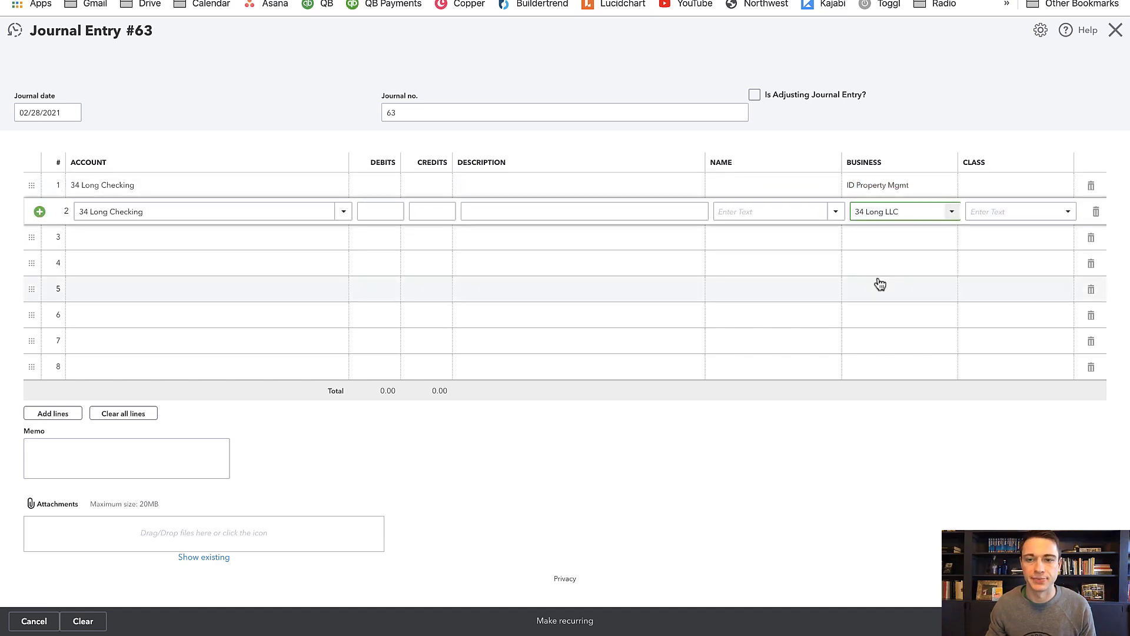
left_click(839, 458)
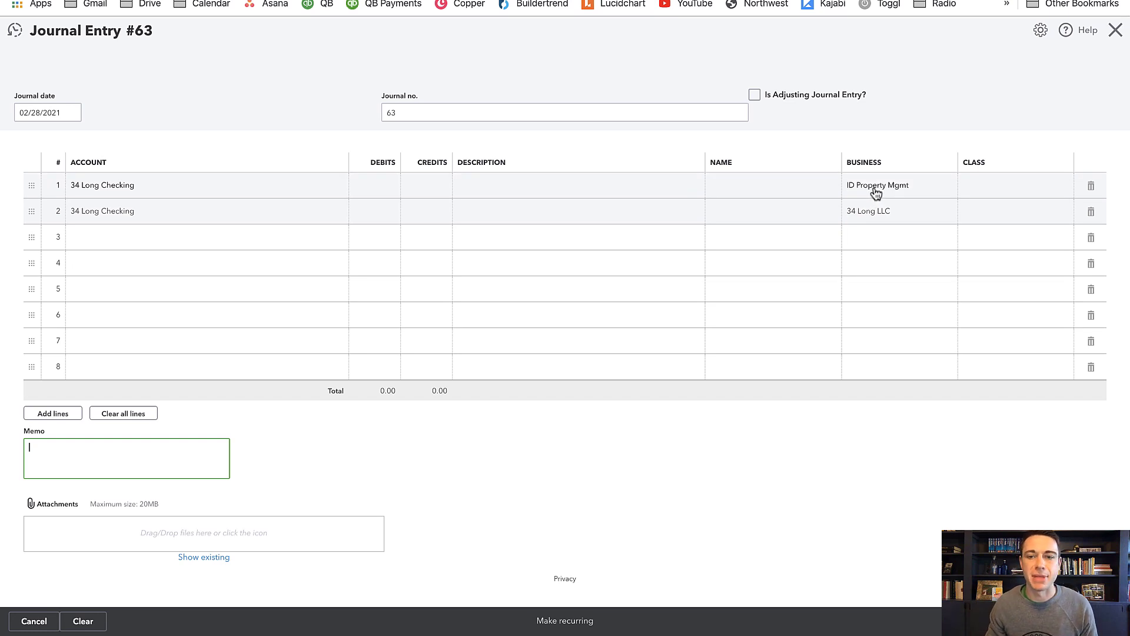
Step: Enter a debit of 452 on the ID Property Mgmt line of the journal entry
left_click(377, 186)
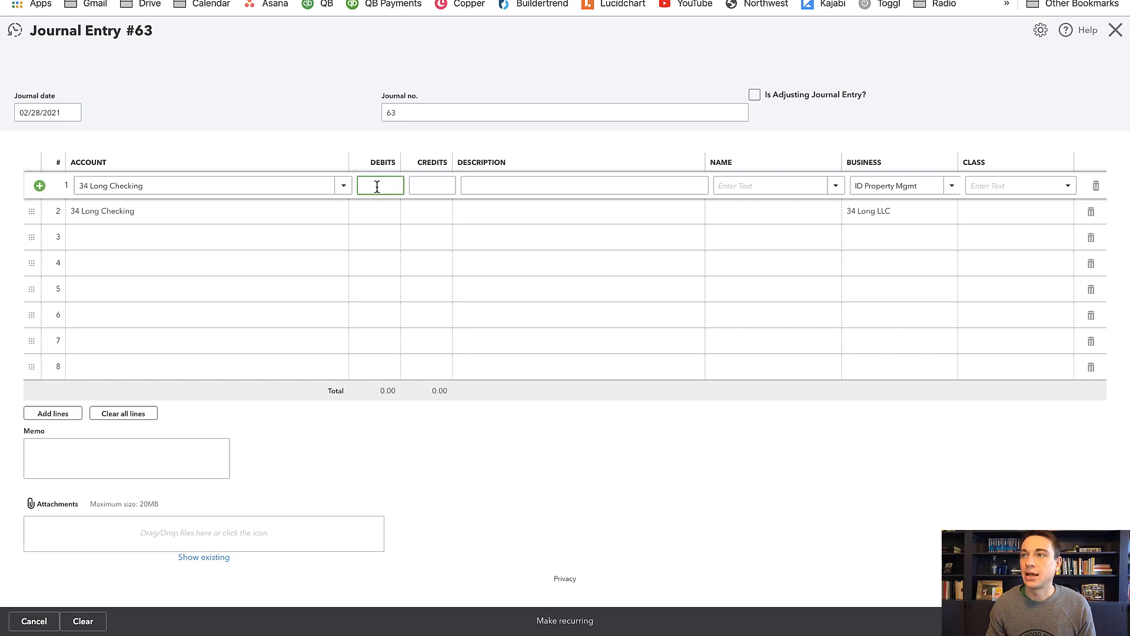
type("451")
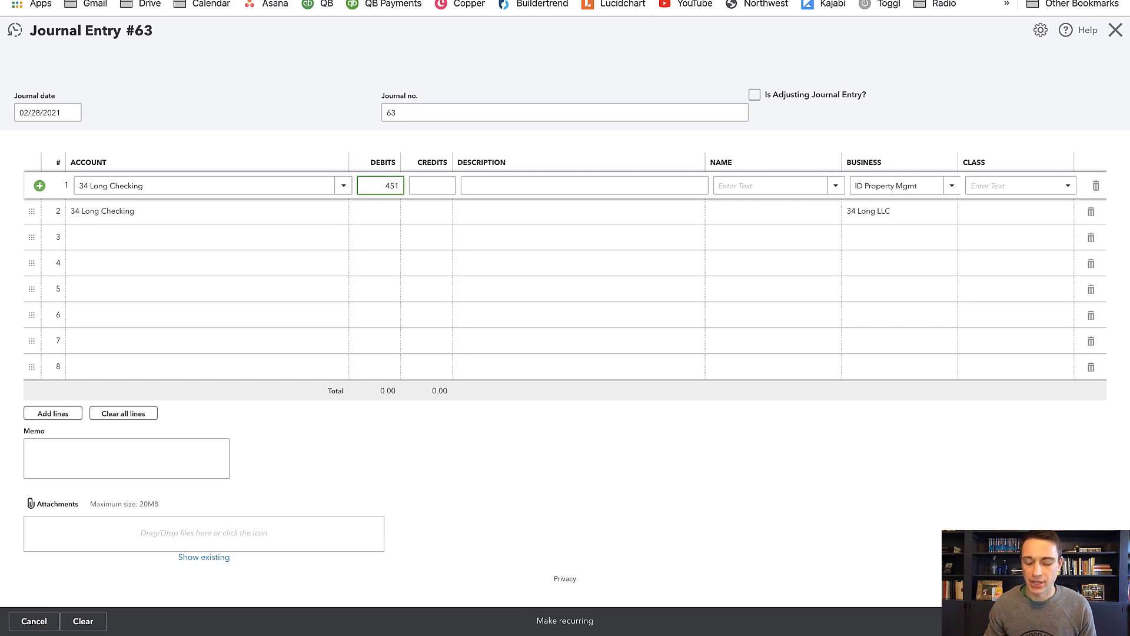
key("BackSpace")
type("2")
key("Tab")
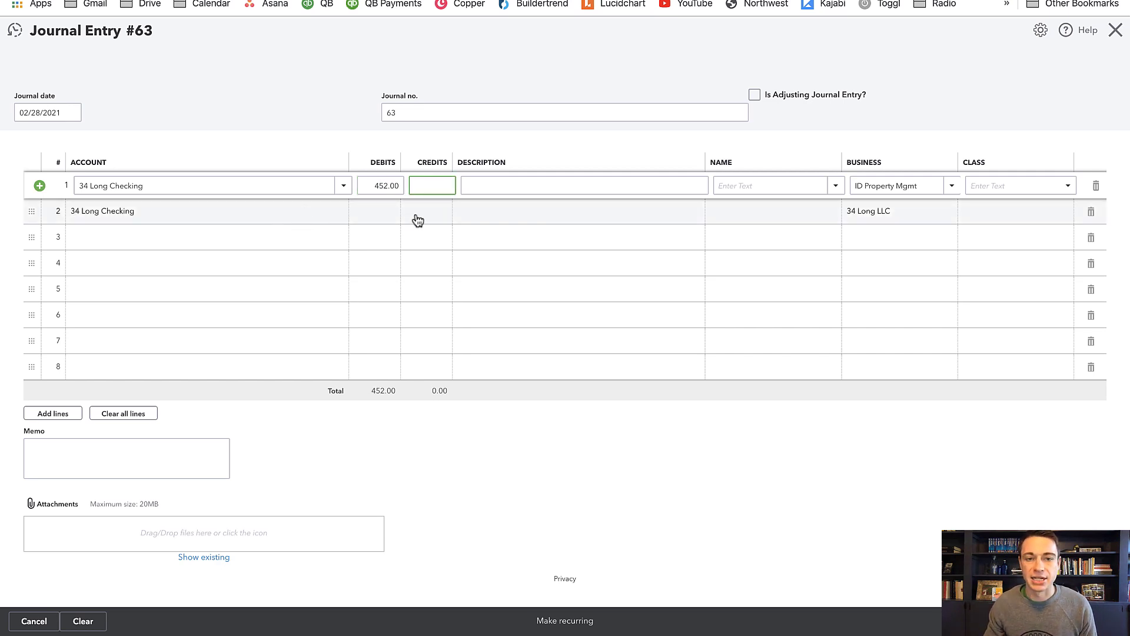
Step: Enter a credit of 452 on the 34 Long LLC line, and save the journal entry without classes
left_click(438, 218)
type("452")
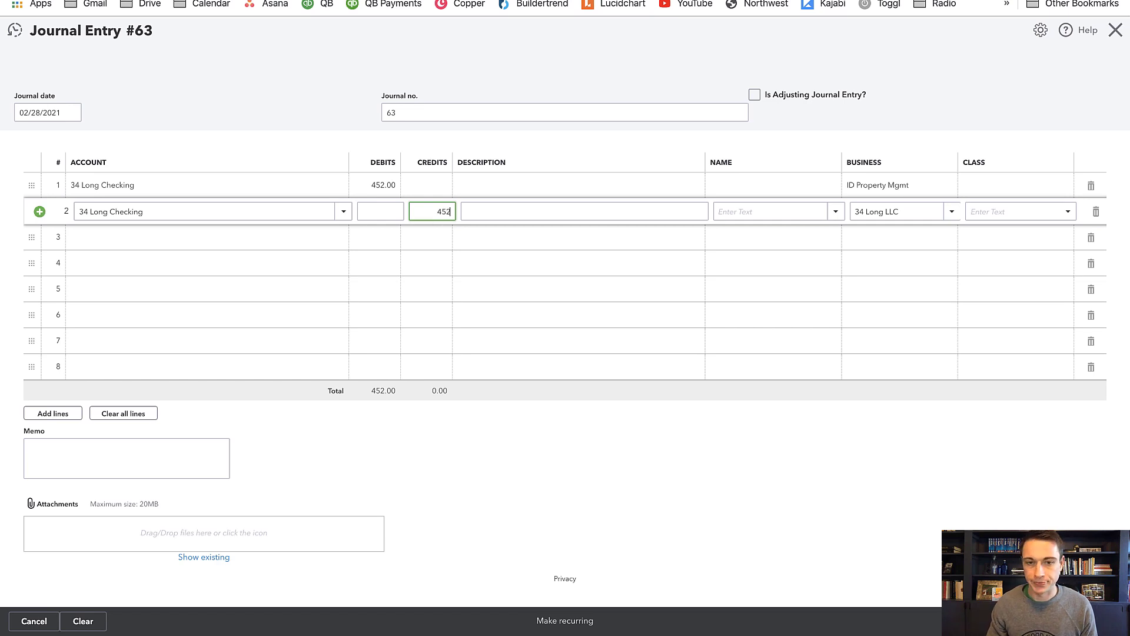
key("Tab")
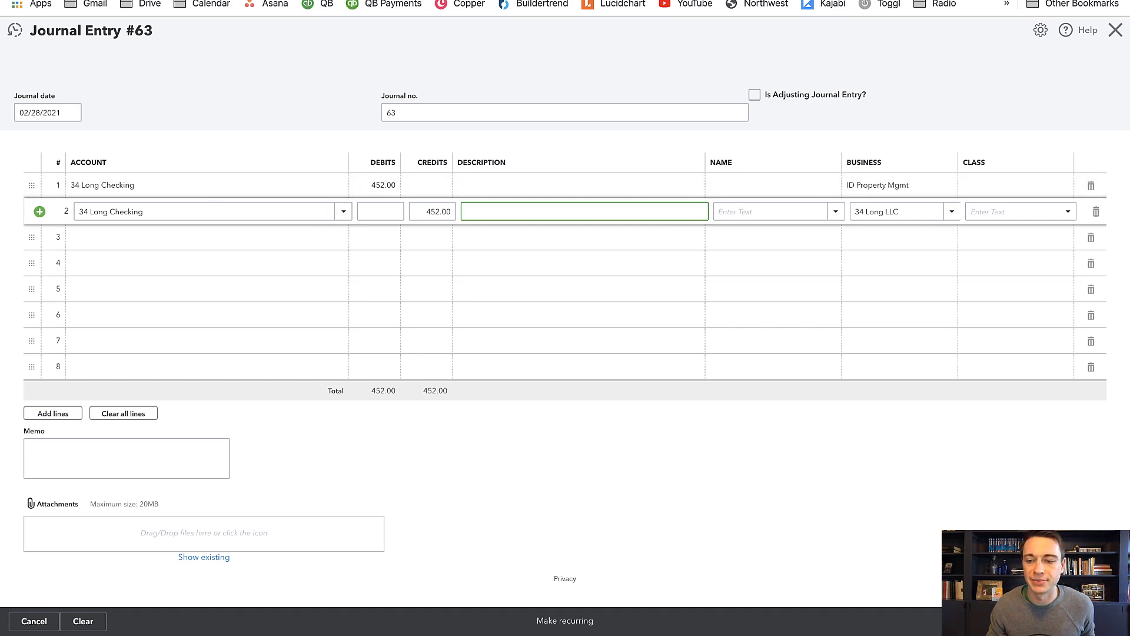
left_click(1065, 622)
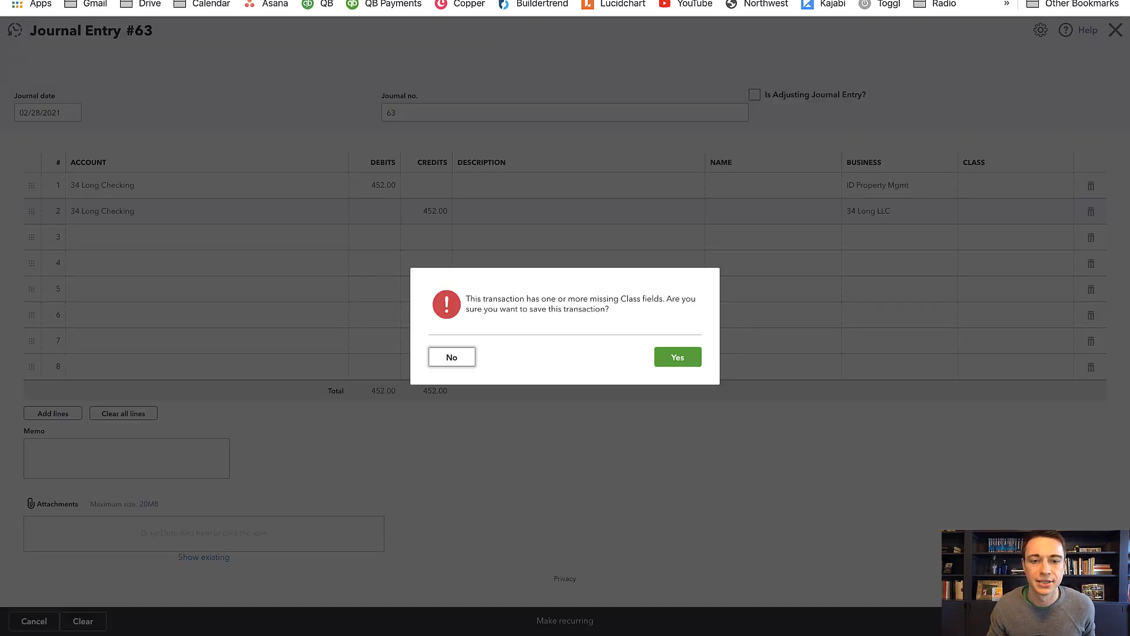
left_click(671, 358)
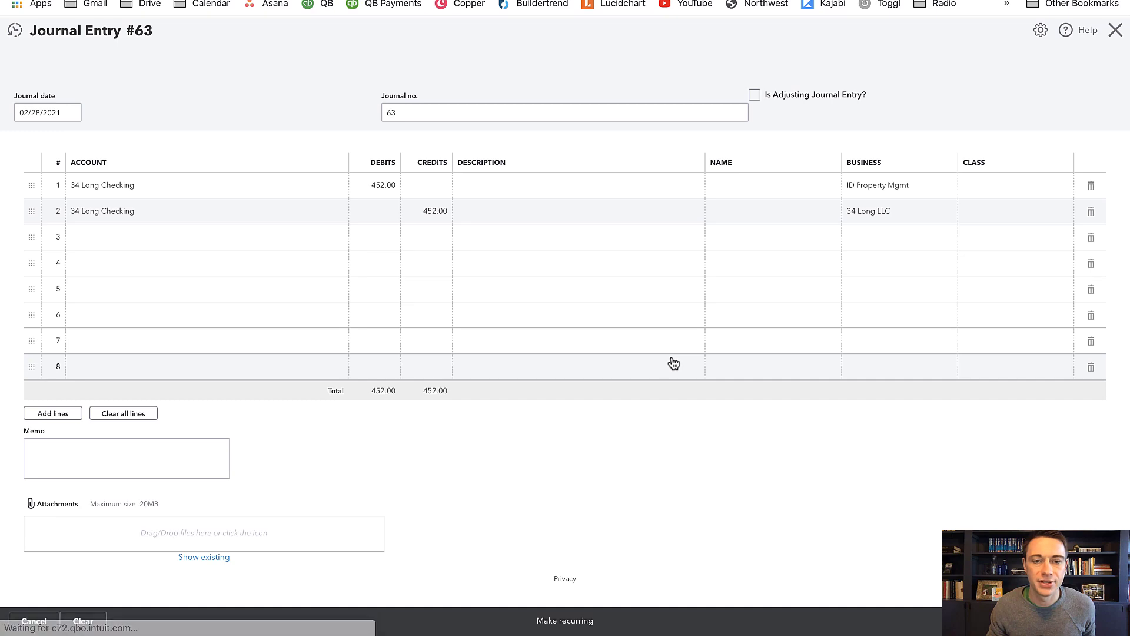
Step: Collapse the balance sheet sections to compare each business's assets with its liabilities and equity
scroll(660, 361, "down", 5)
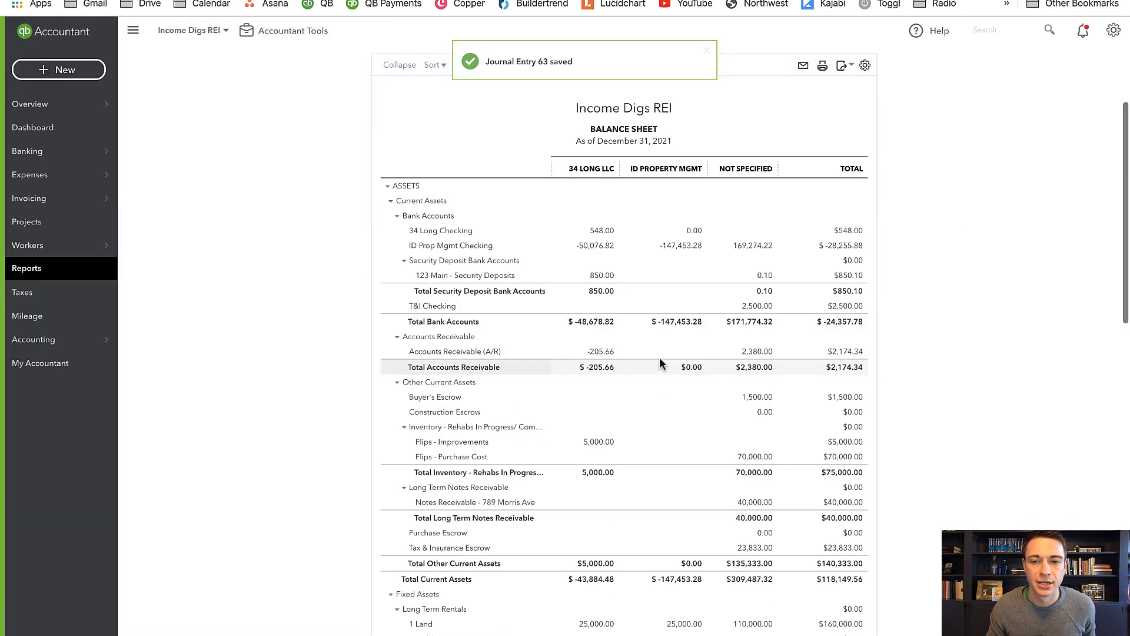
left_click(387, 185)
left_click(387, 203)
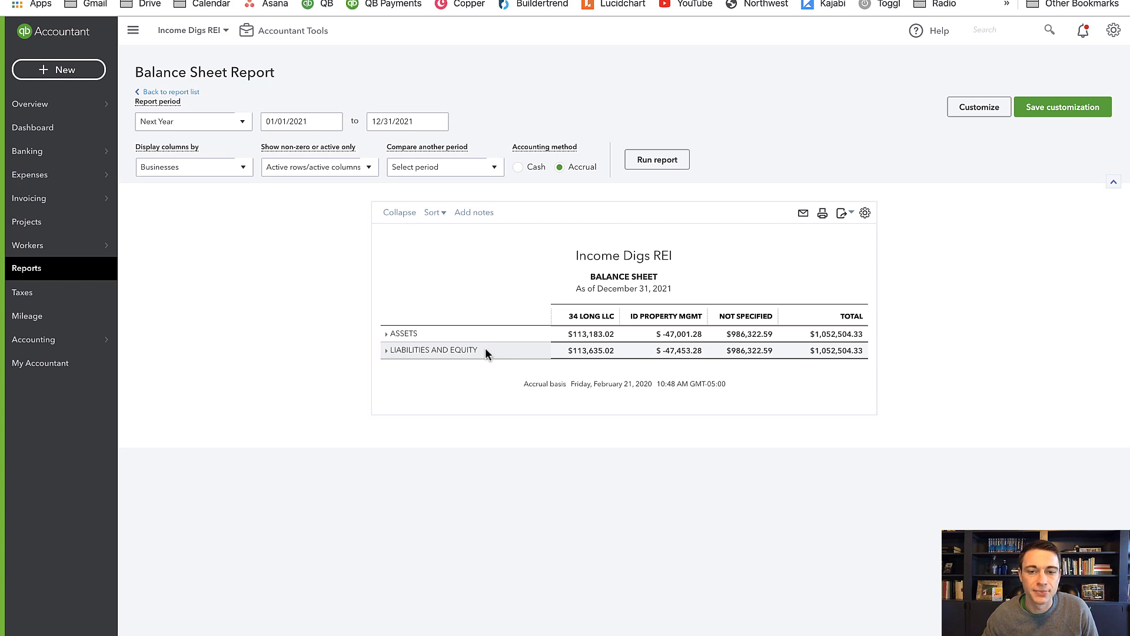
Step: Expand the assets and open the journal entry behind 34 Long LLC's 34 Long Checking balance
left_click(384, 334)
left_click(603, 378)
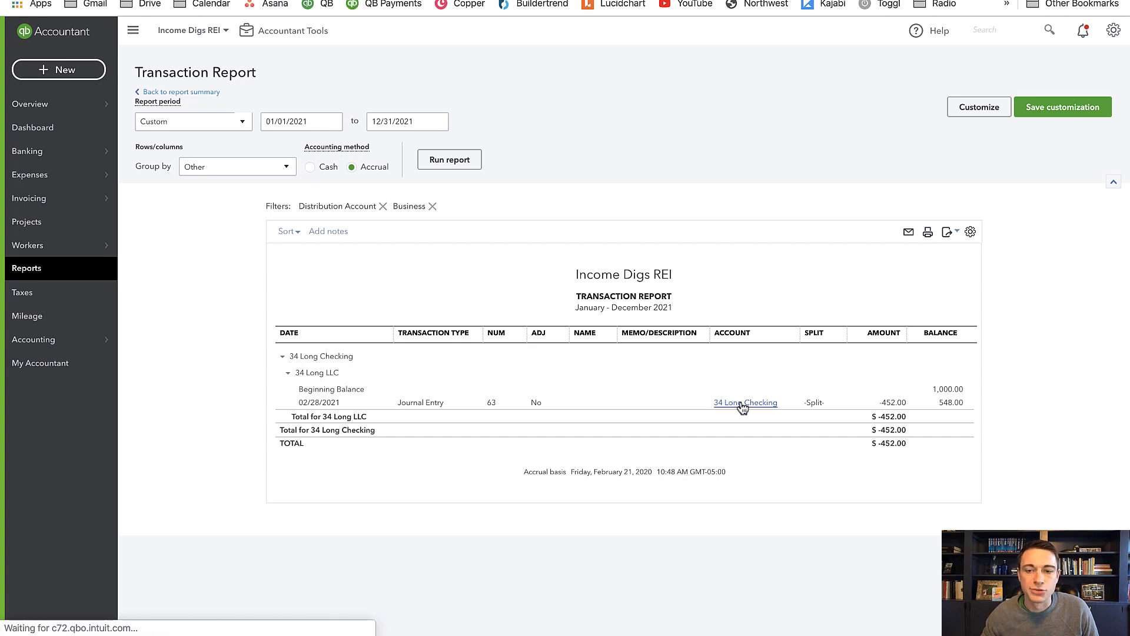
left_click(743, 404)
Step: Start a new account named "Intercompany Loans - 34 Long LLC to ID Prop Mgmt" from line 3 of the journal entry
left_click(223, 236)
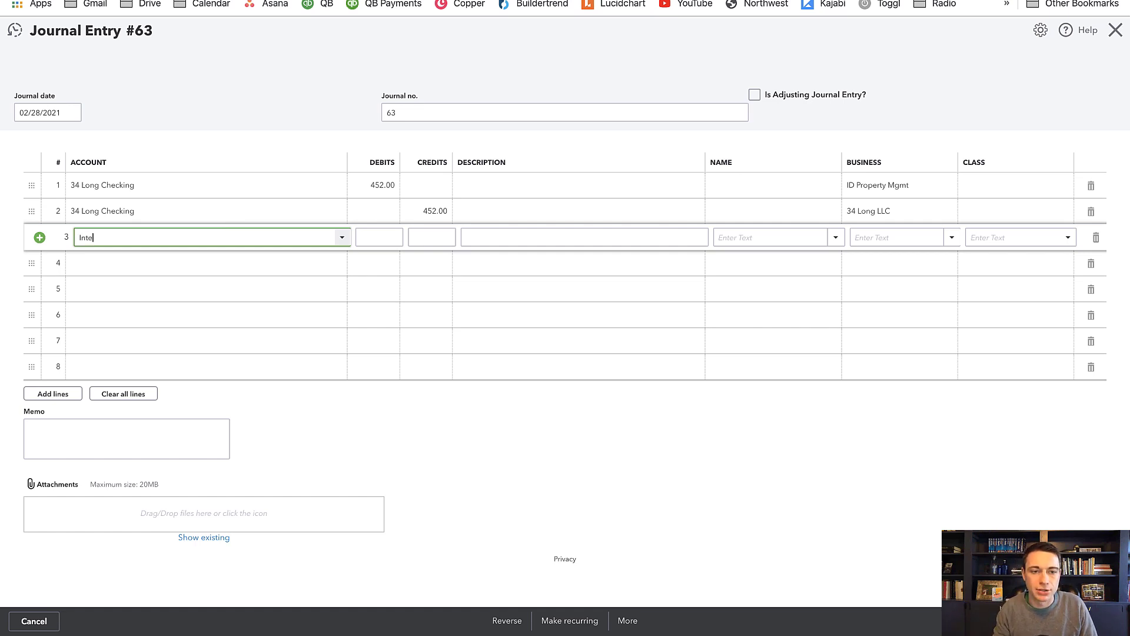
type("y Loa")
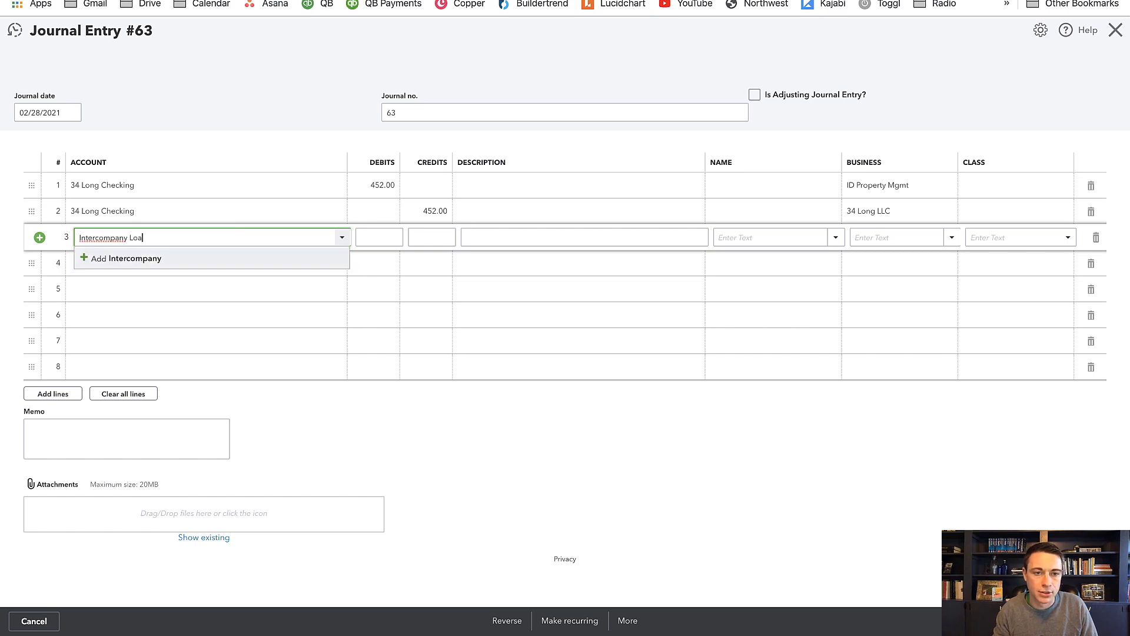
type("ns - 34 Long L")
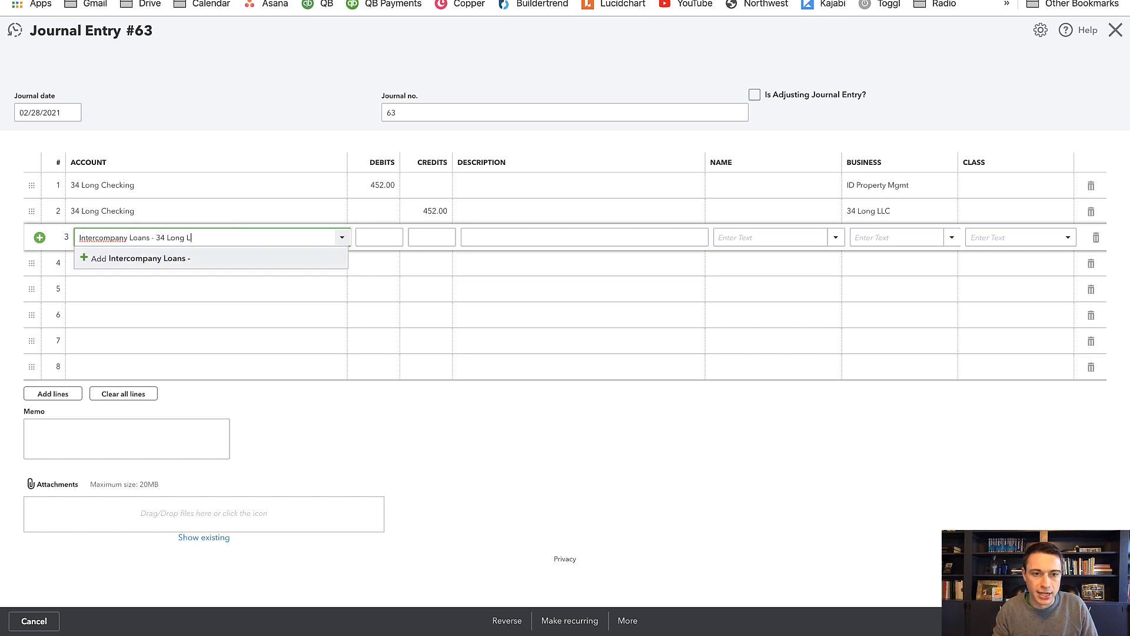
type("LC -")
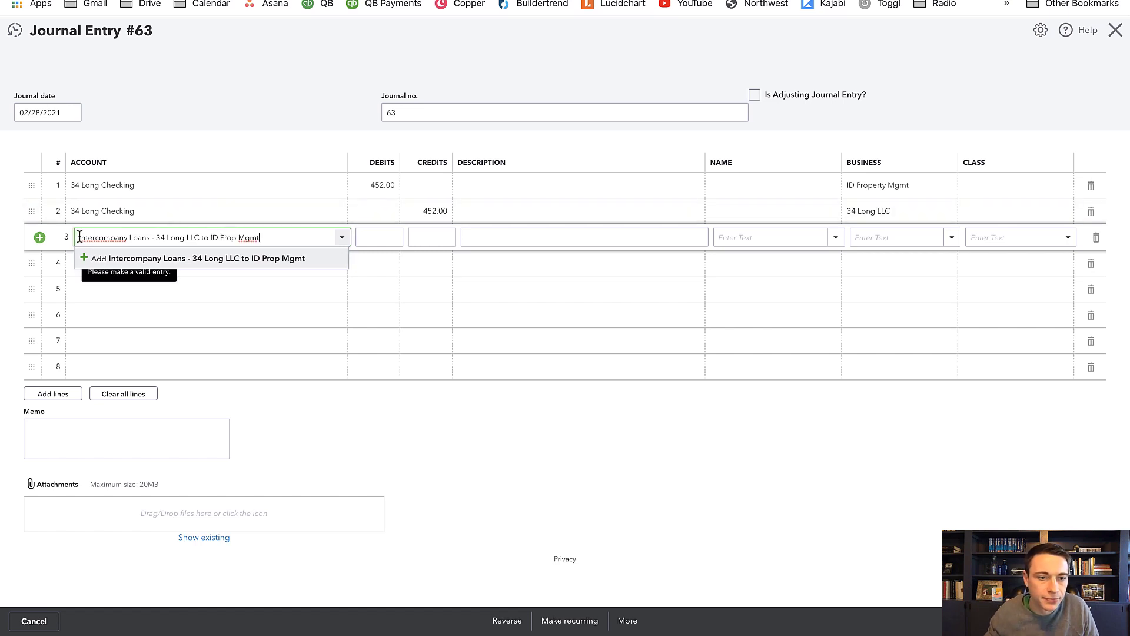
left_click(215, 263)
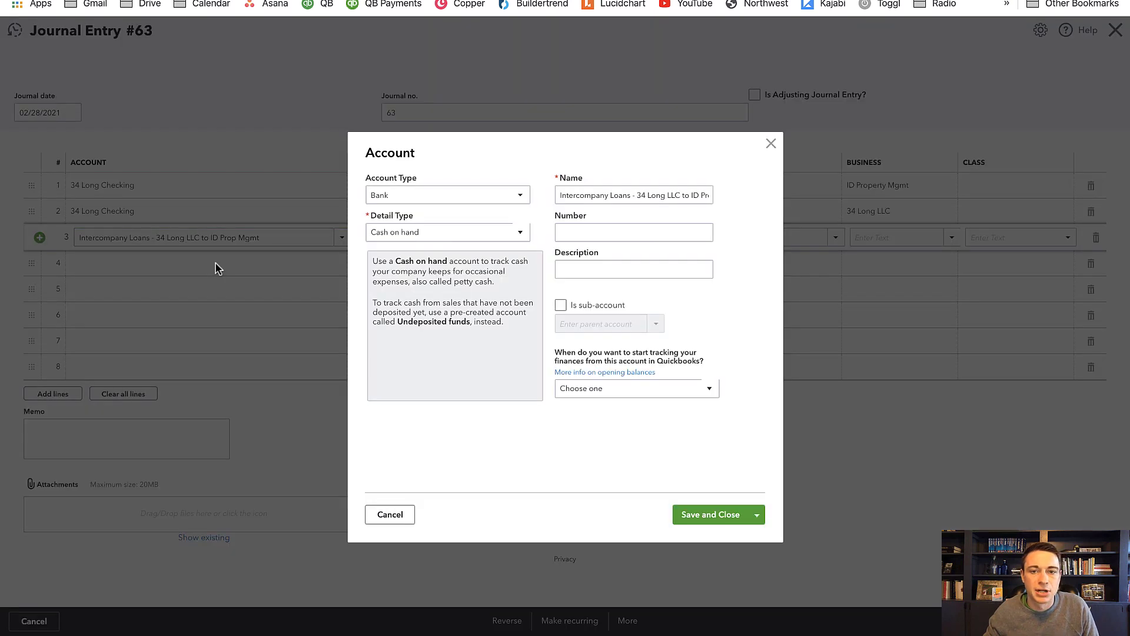
Step: Set the new account's type to Other Current Assets with detail type Loans to Others, and save it
left_click(410, 198)
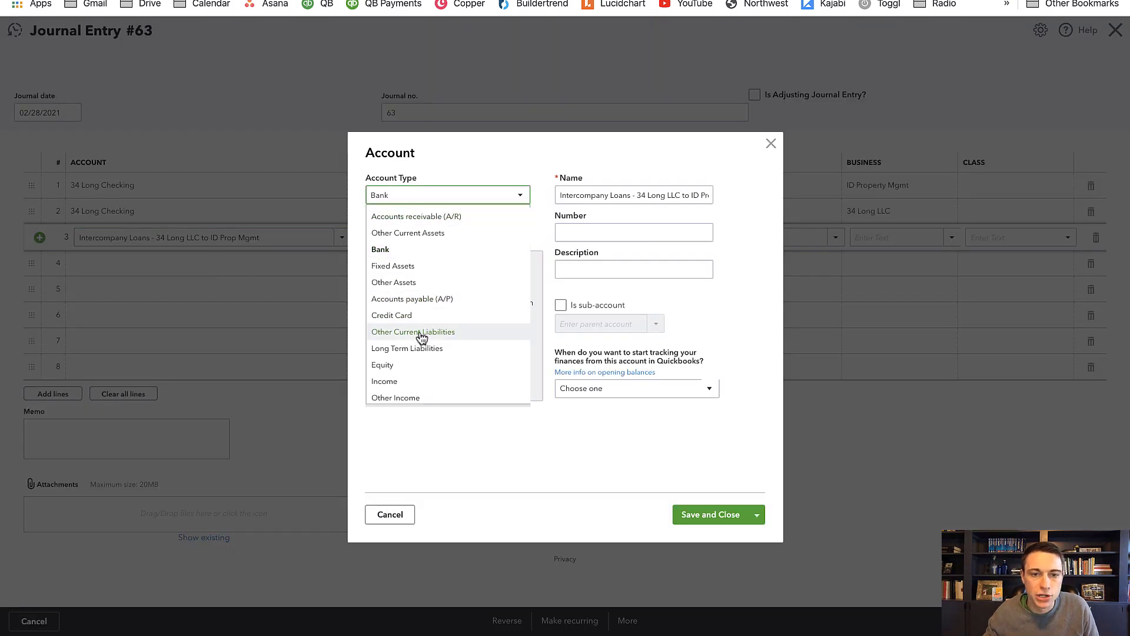
left_click(412, 285)
left_click(405, 233)
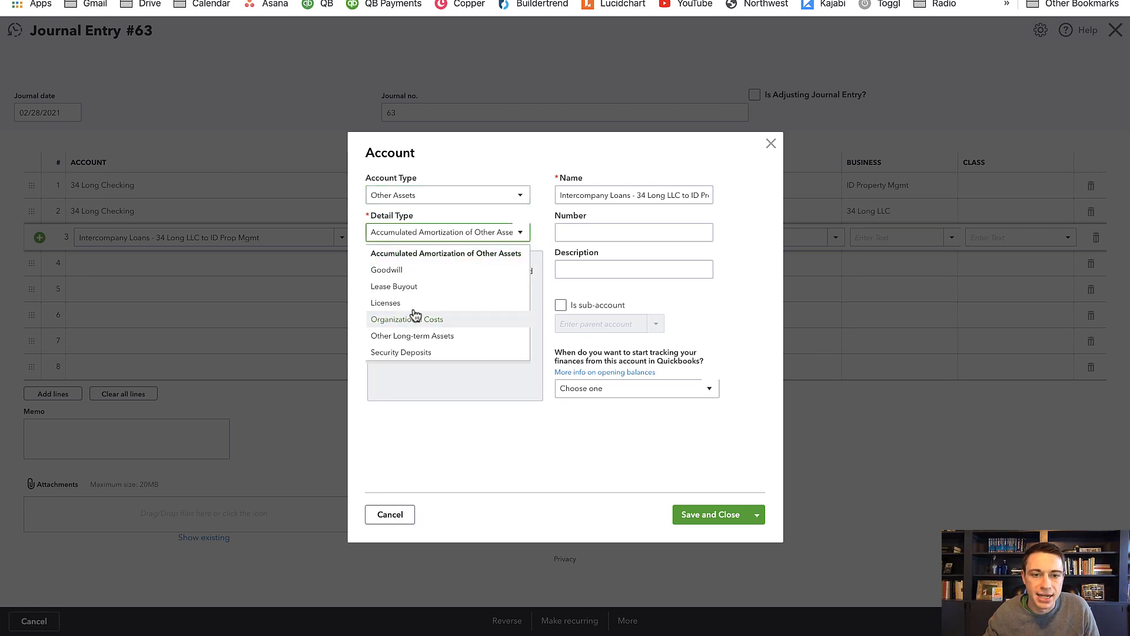
left_click(412, 196)
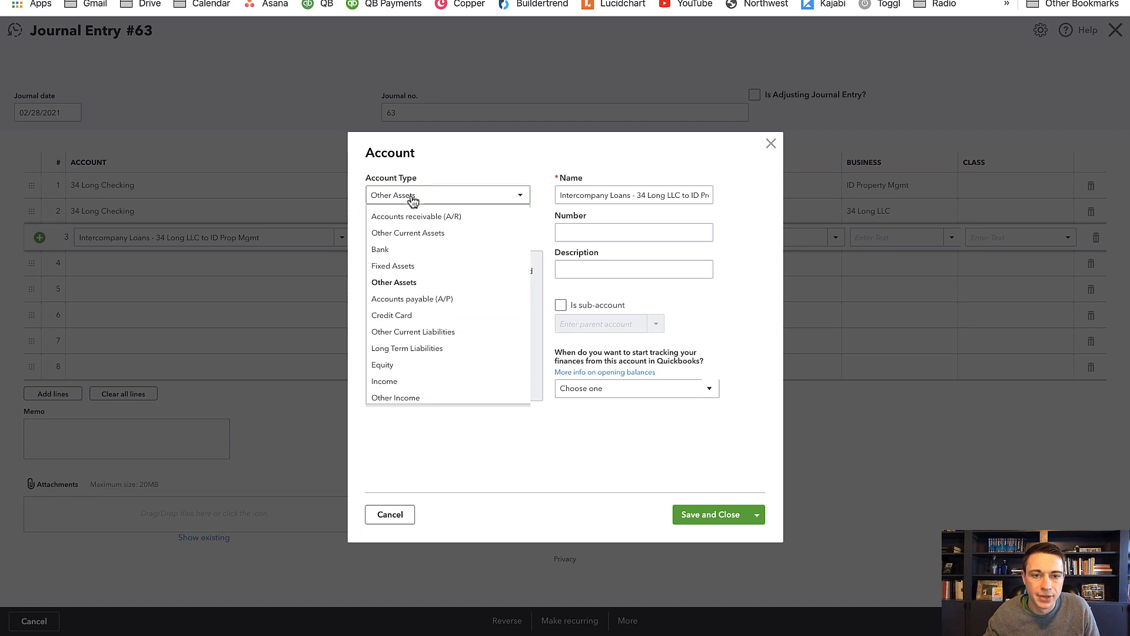
left_click(408, 233)
left_click(408, 233)
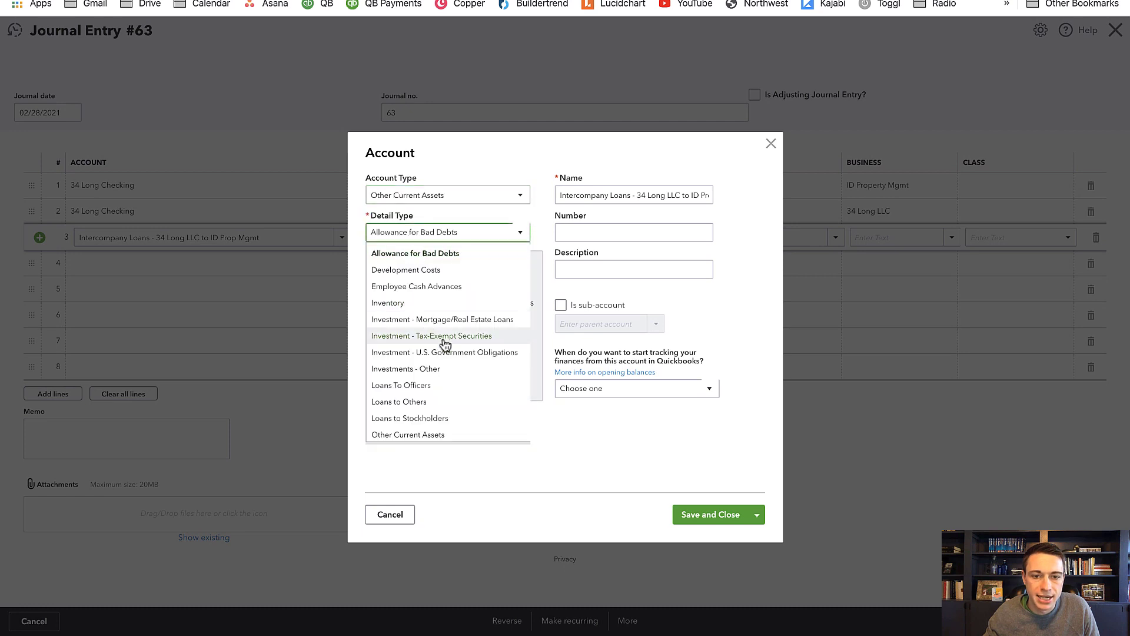
left_click(464, 402)
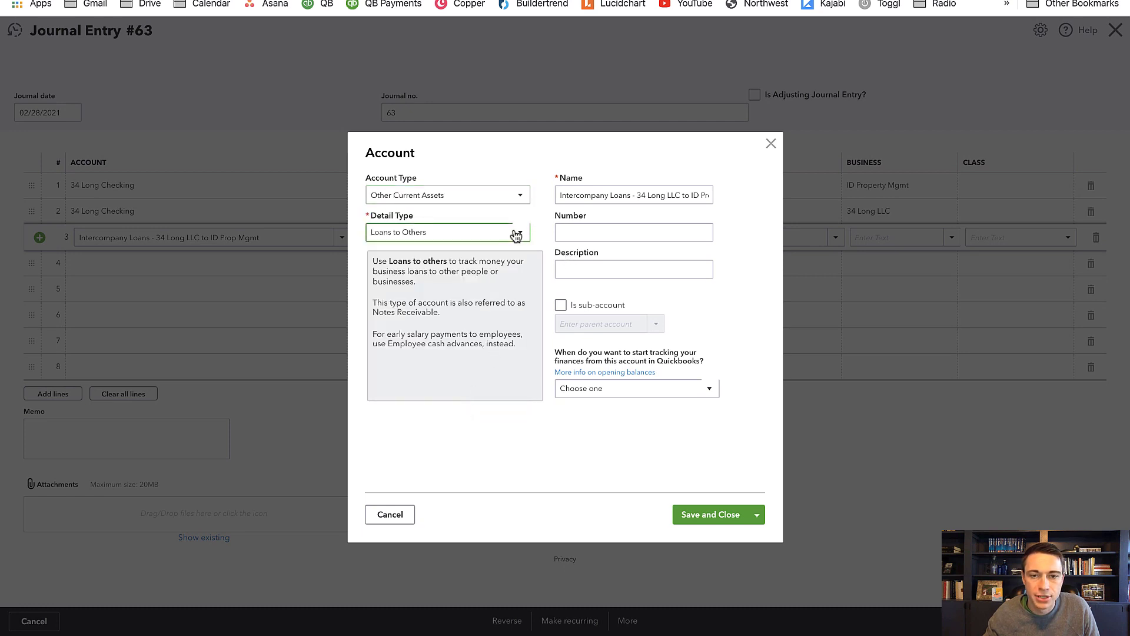
left_click(718, 513)
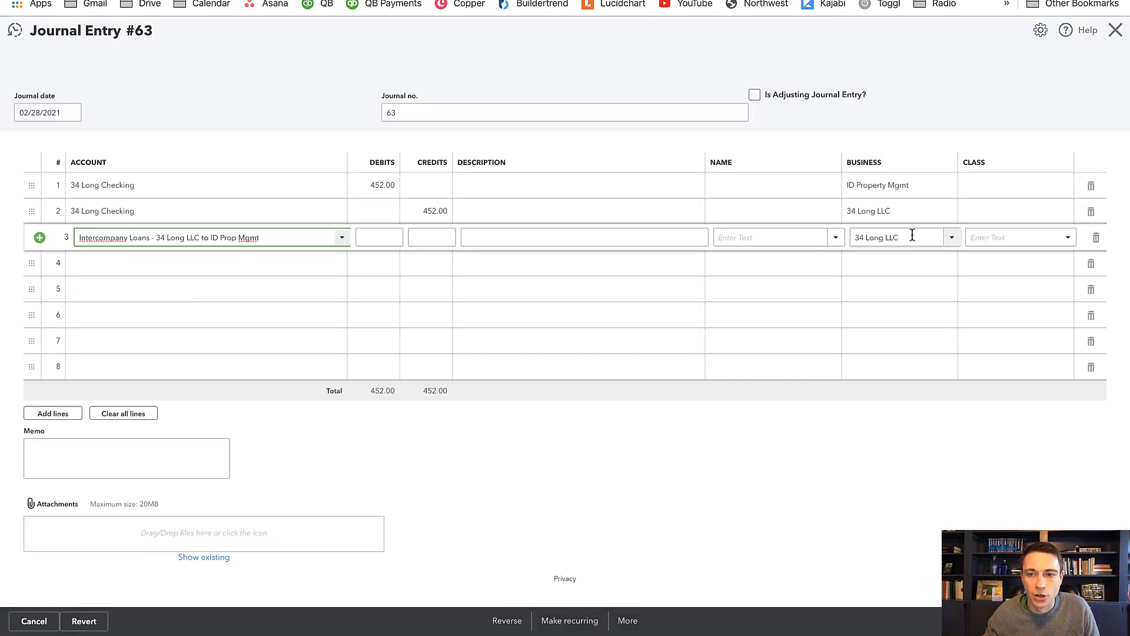
Step: Start a new account named "Intercompany Loans - ID Prop Mgmt from 34 Long LLC" from line 4 of the journal entry
left_click(253, 264)
type("in")
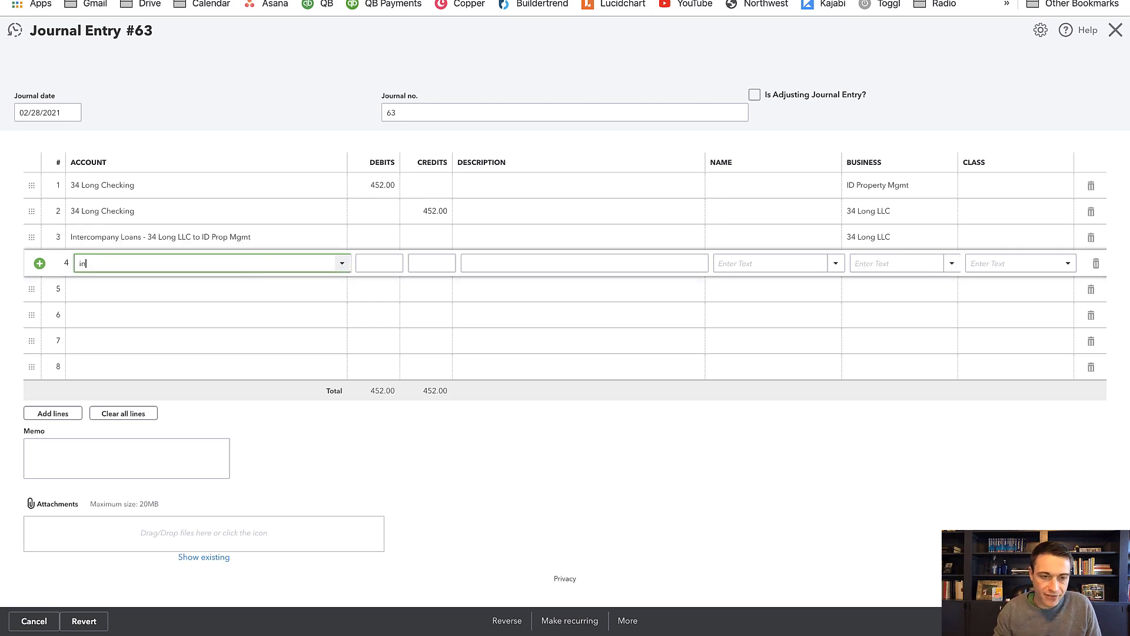
type("ter")
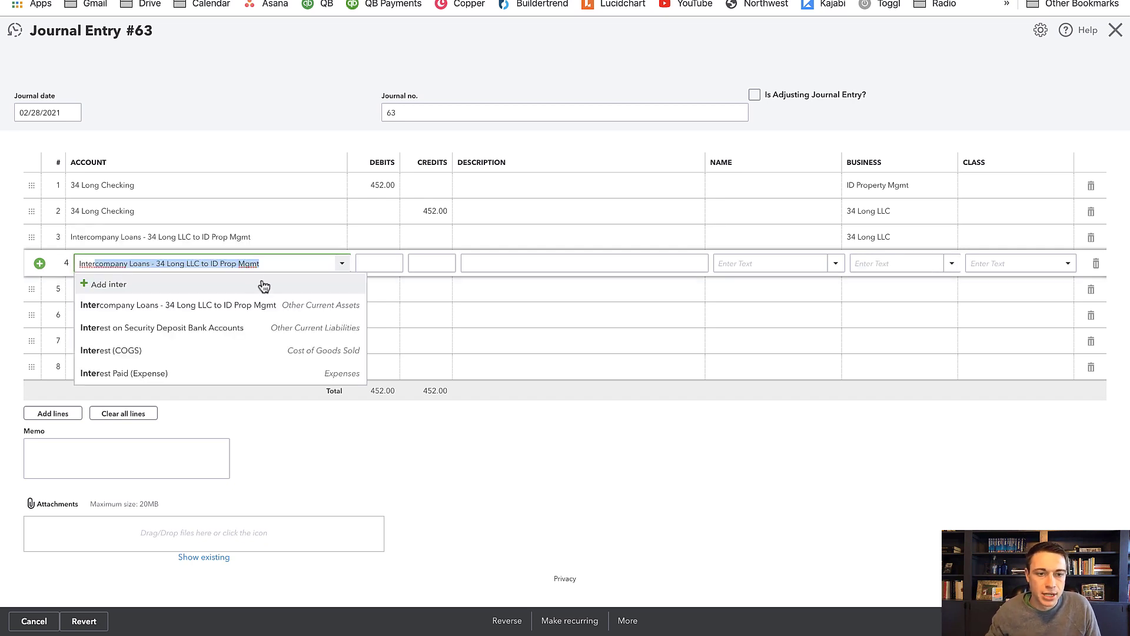
type("comp")
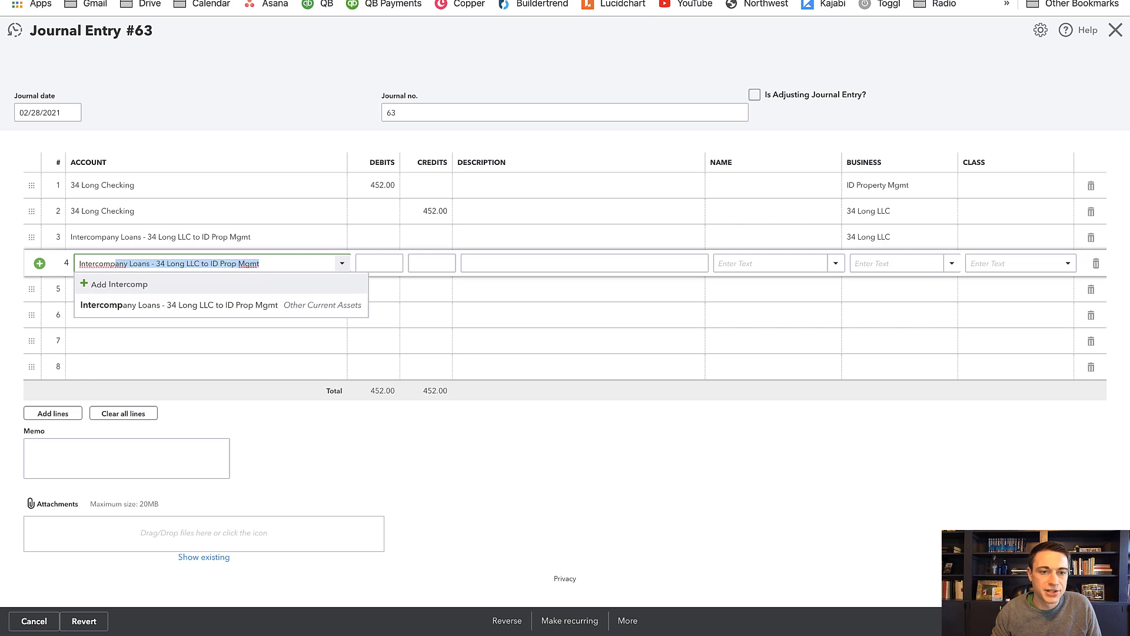
type("any ")
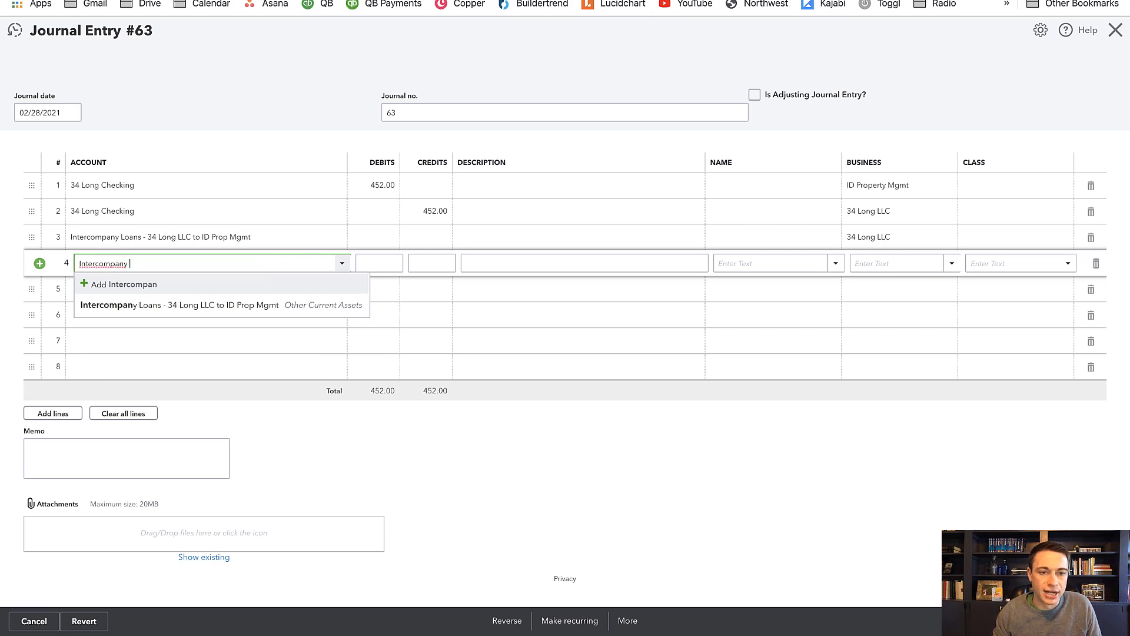
type("Loans - ID Prop Mgmt from 34 L")
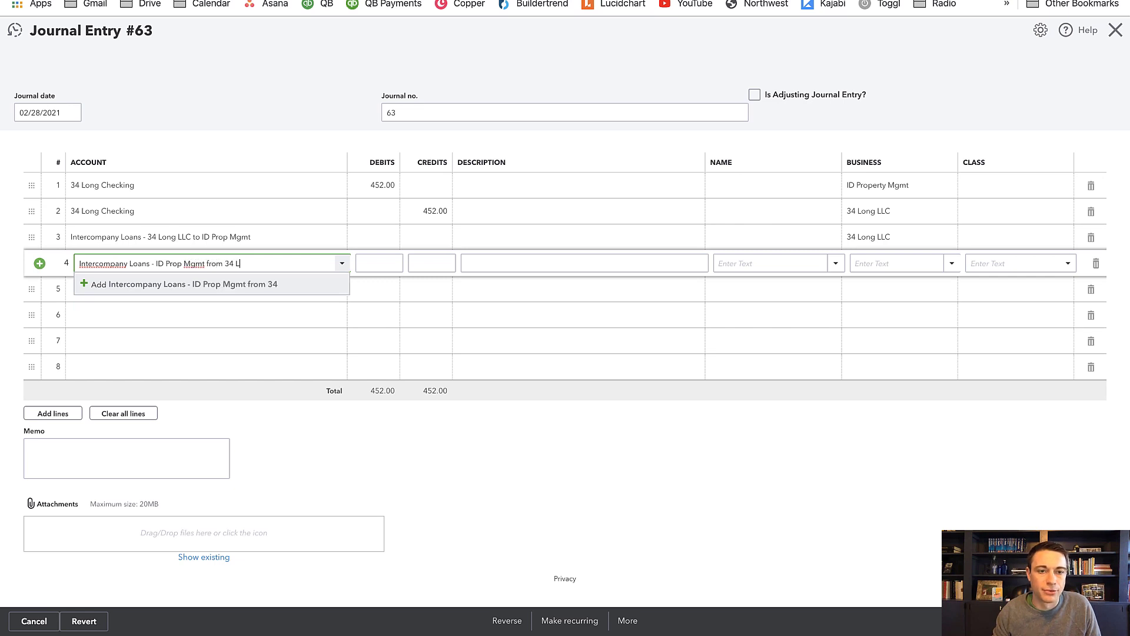
type("ong LLC")
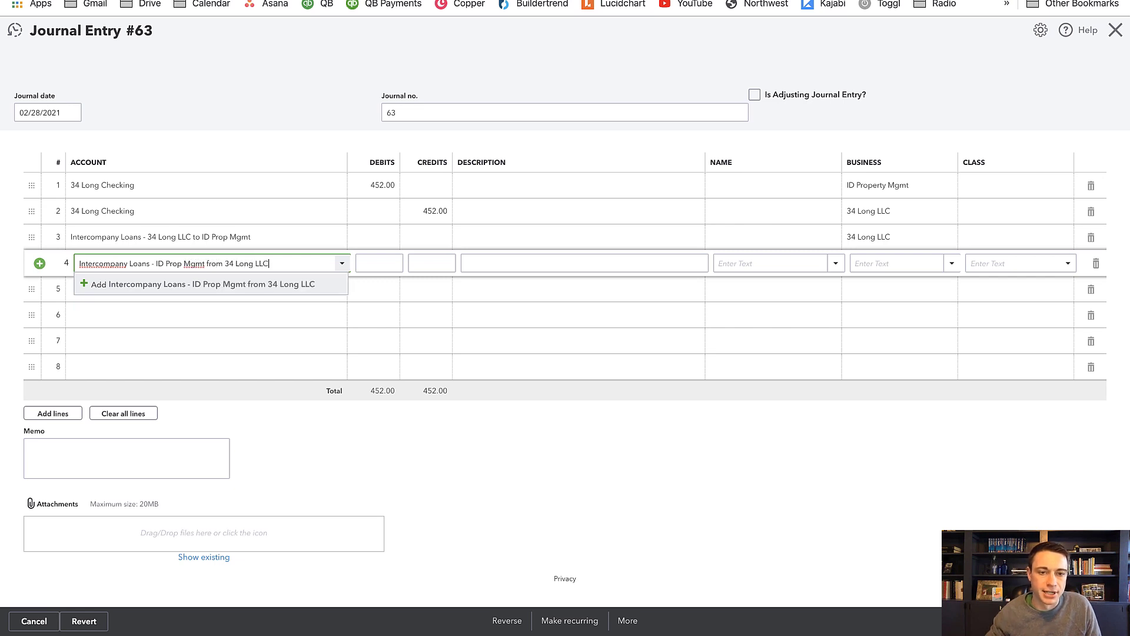
left_click(264, 287)
Step: Set this account's type to Other Current Liabilities with detail type Loan Payable, and save it
left_click(419, 196)
scroll(418, 353, "down", 1)
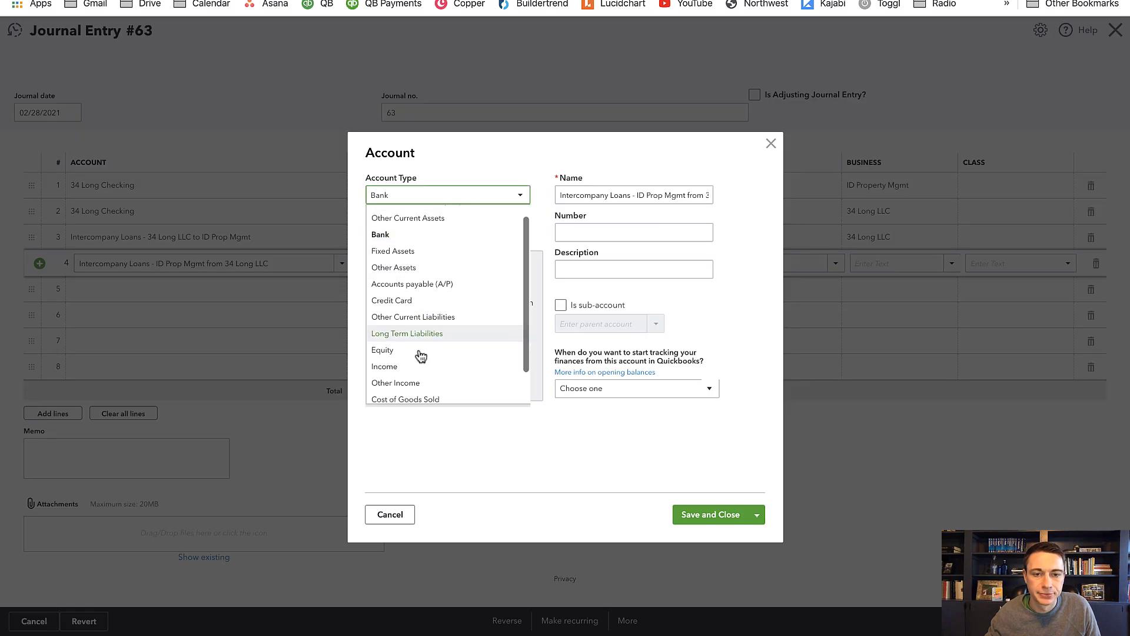
left_click(417, 321)
left_click(412, 239)
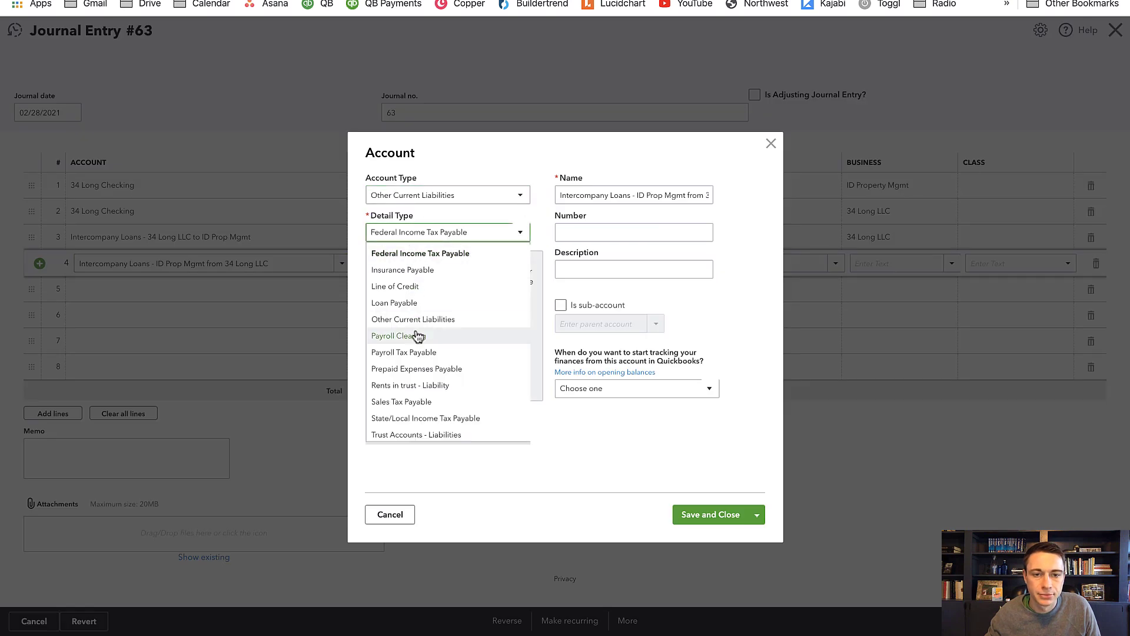
scroll(419, 337, "down", 1)
scroll(417, 332, "up", 1)
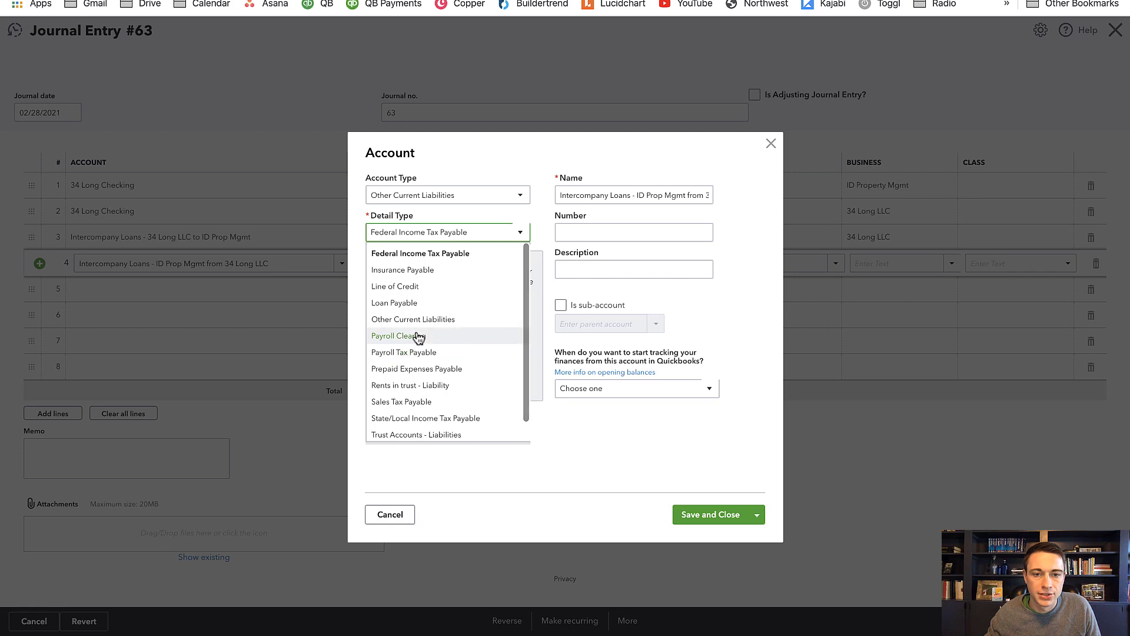
scroll(411, 300, "down", 1)
left_click(410, 300)
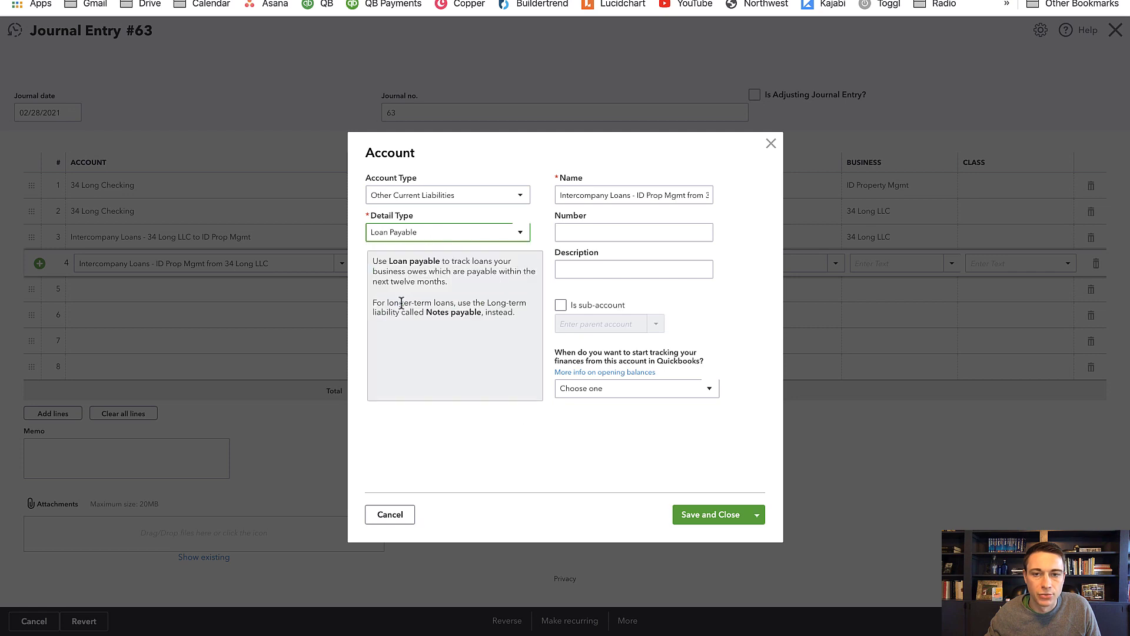
left_click(714, 514)
Step: Assign line 4 of the journal entry to the ID Property Mgmt business
left_click(911, 263)
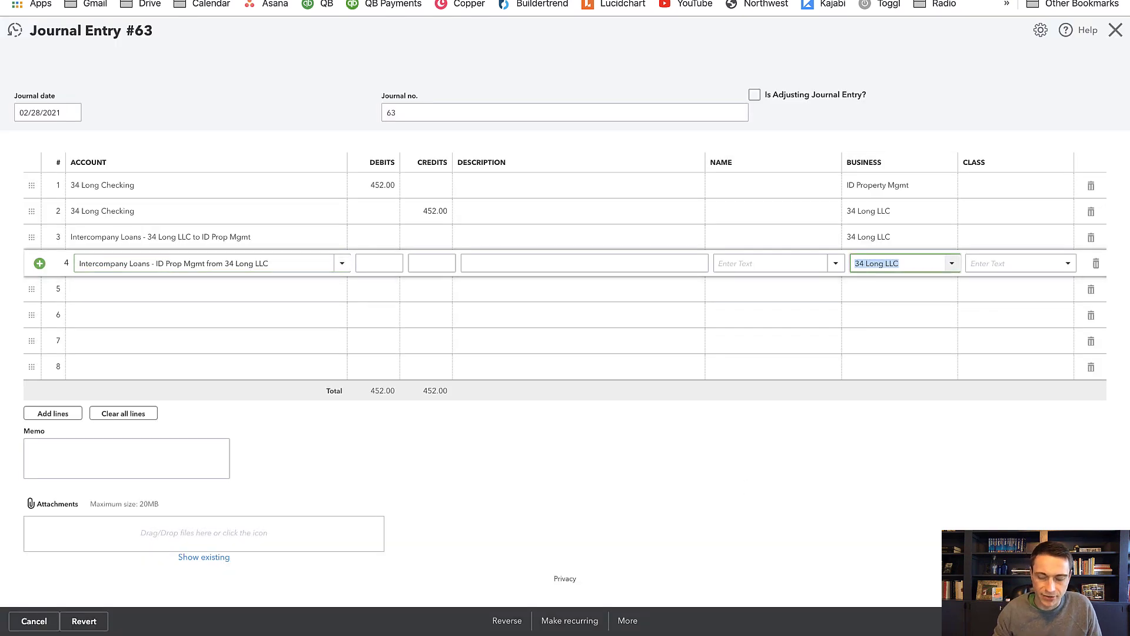
type("id")
left_click(905, 306)
left_click(854, 473)
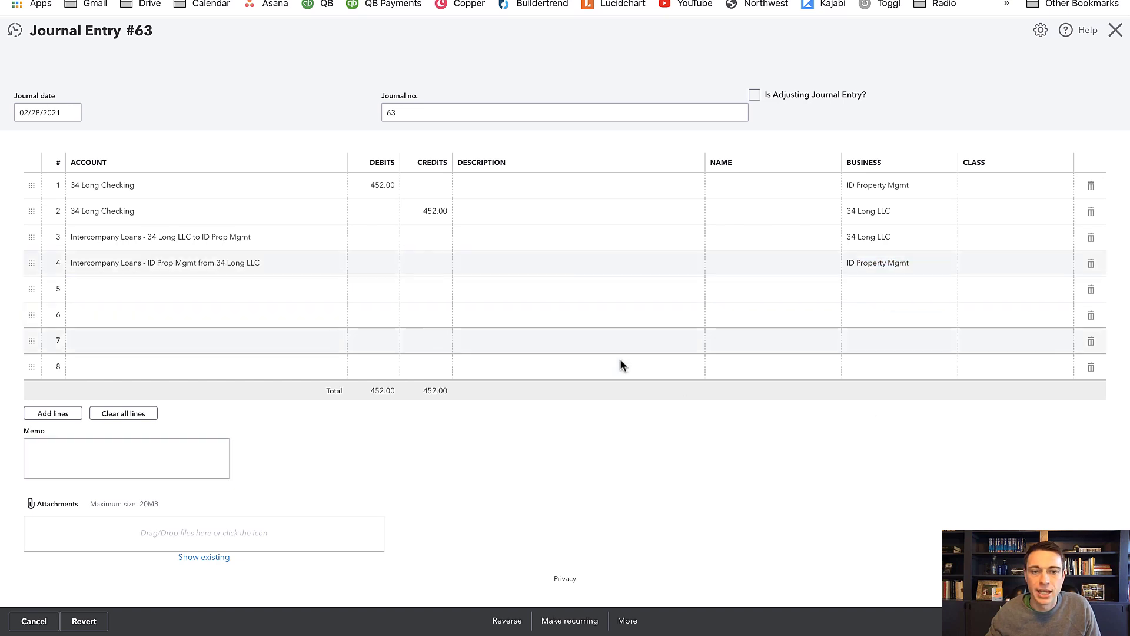
Step: Credit 452 on the ID Prop Mgmt loan line, debit 452 on the 34 Long LLC loan line, and save the journal entry
left_click(426, 266)
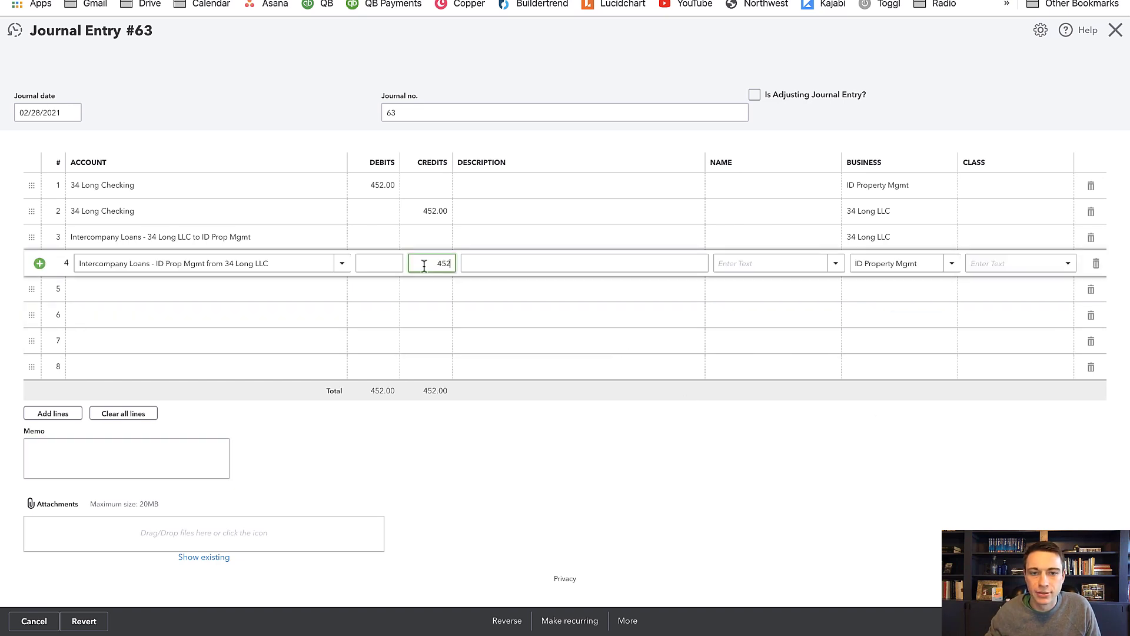
type("452")
left_click(362, 236)
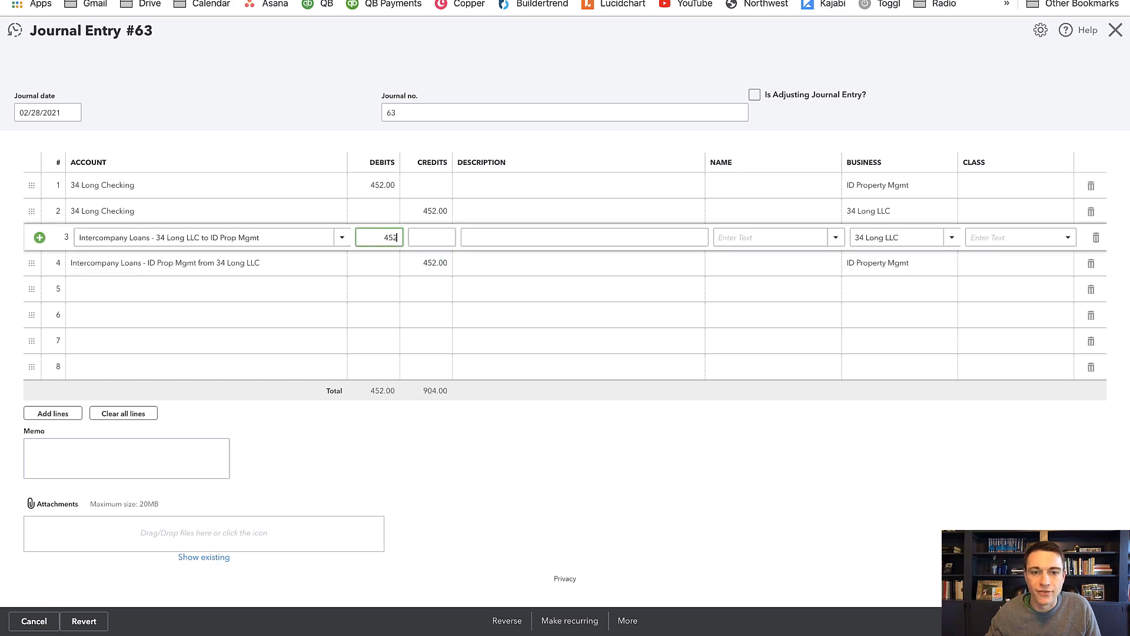
left_click(573, 512)
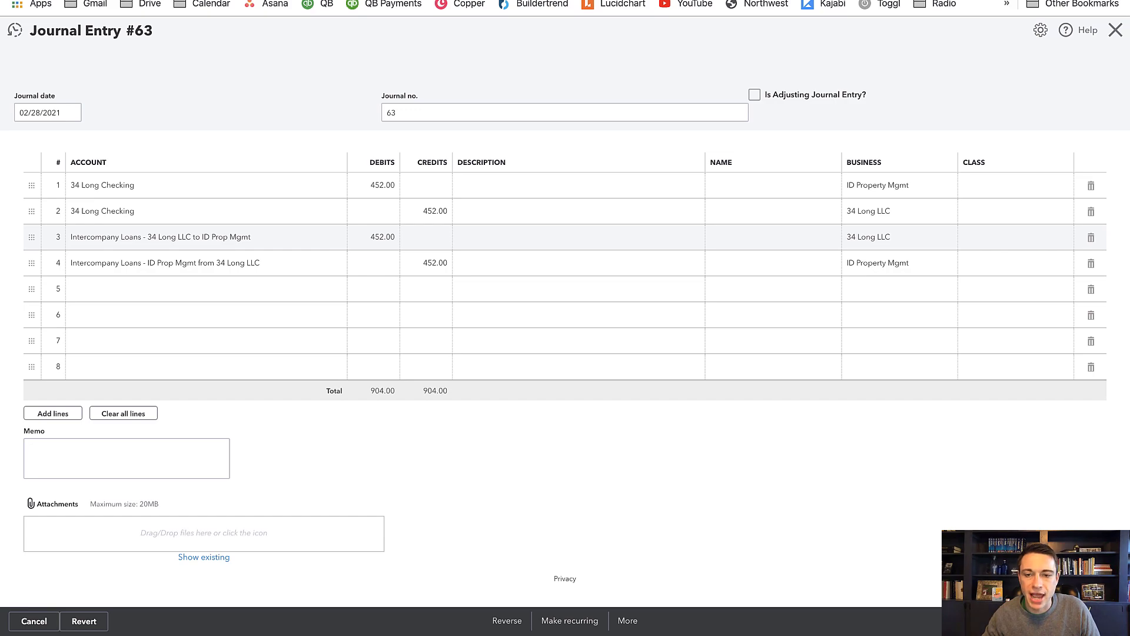
left_click(1061, 621)
left_click(691, 361)
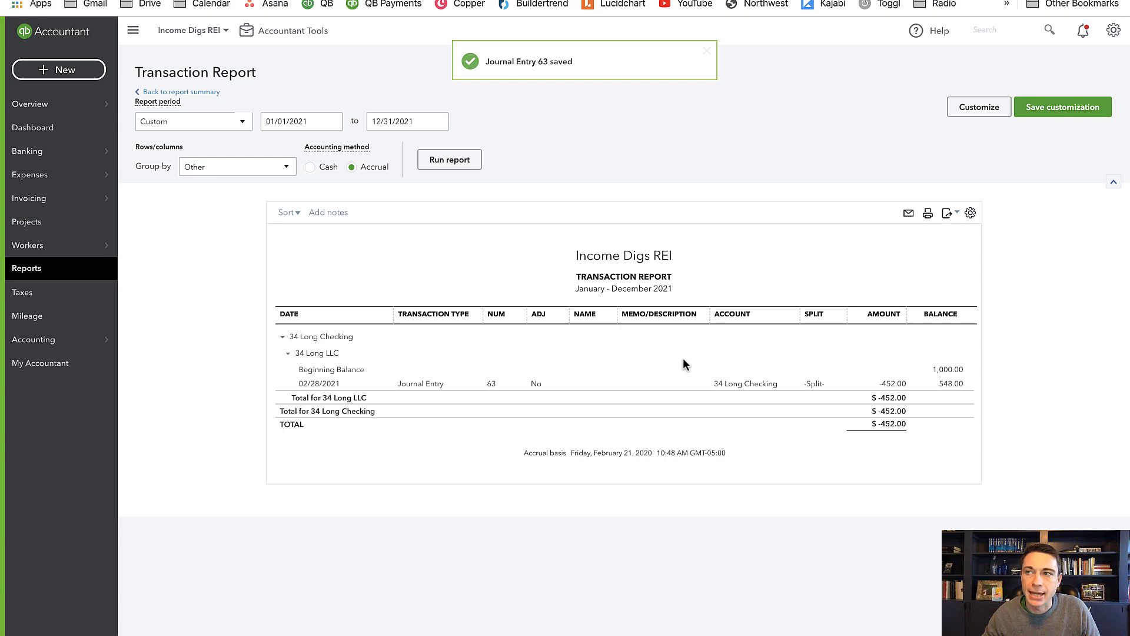
Step: Return to the balance sheet, reload it, and check both intercompany loan lines under other current assets and other current liabilities
left_click(194, 93)
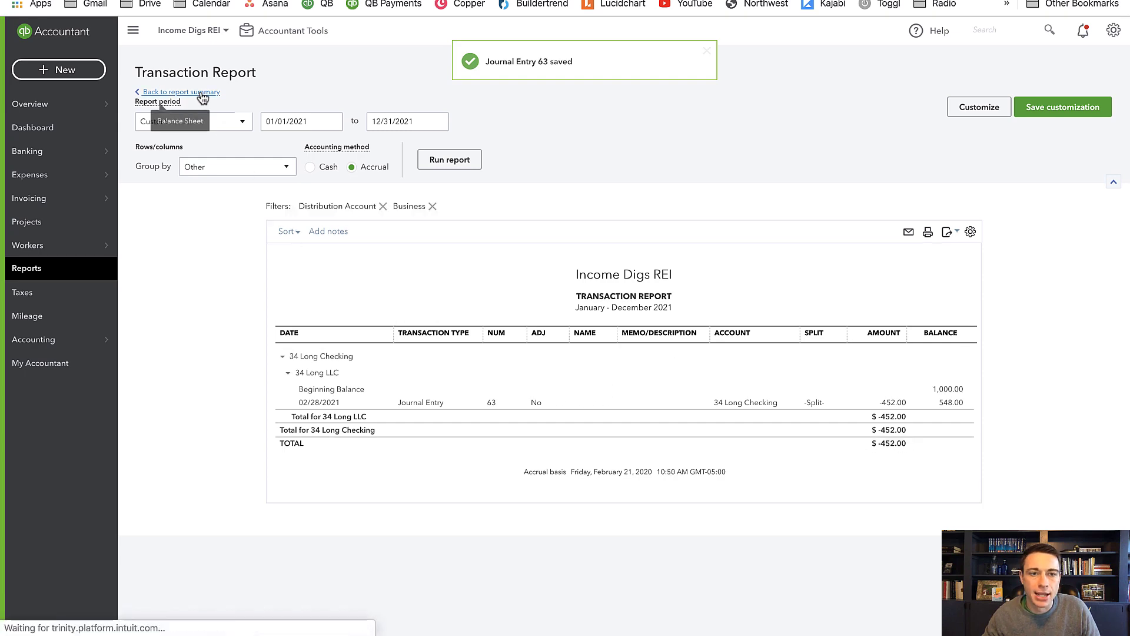
scroll(644, 303, "down", 3)
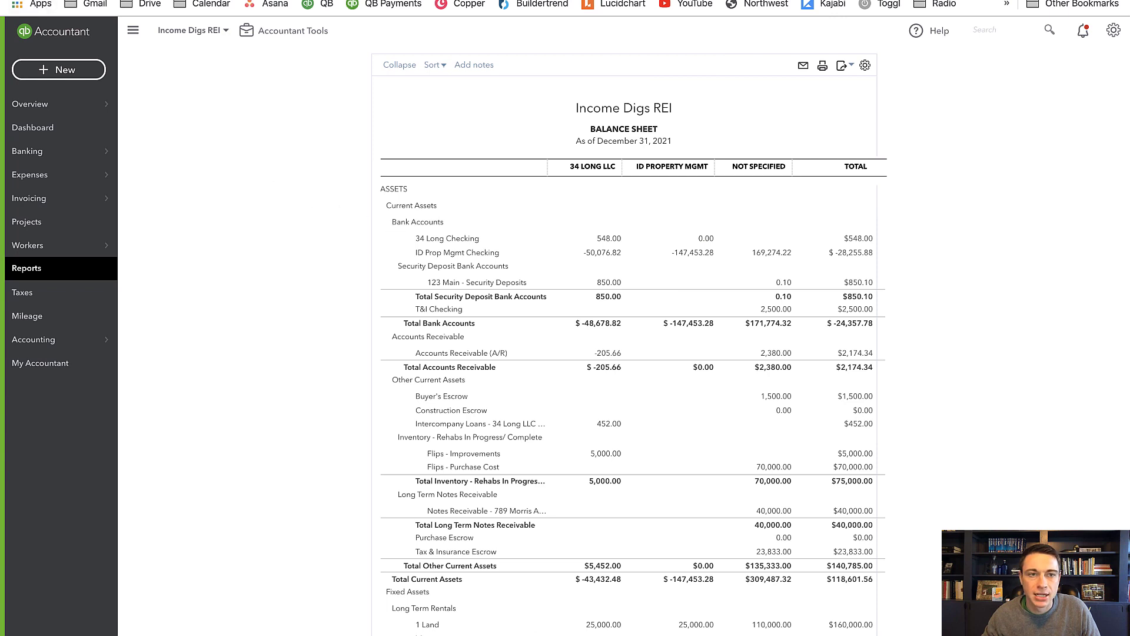
key("super+r")
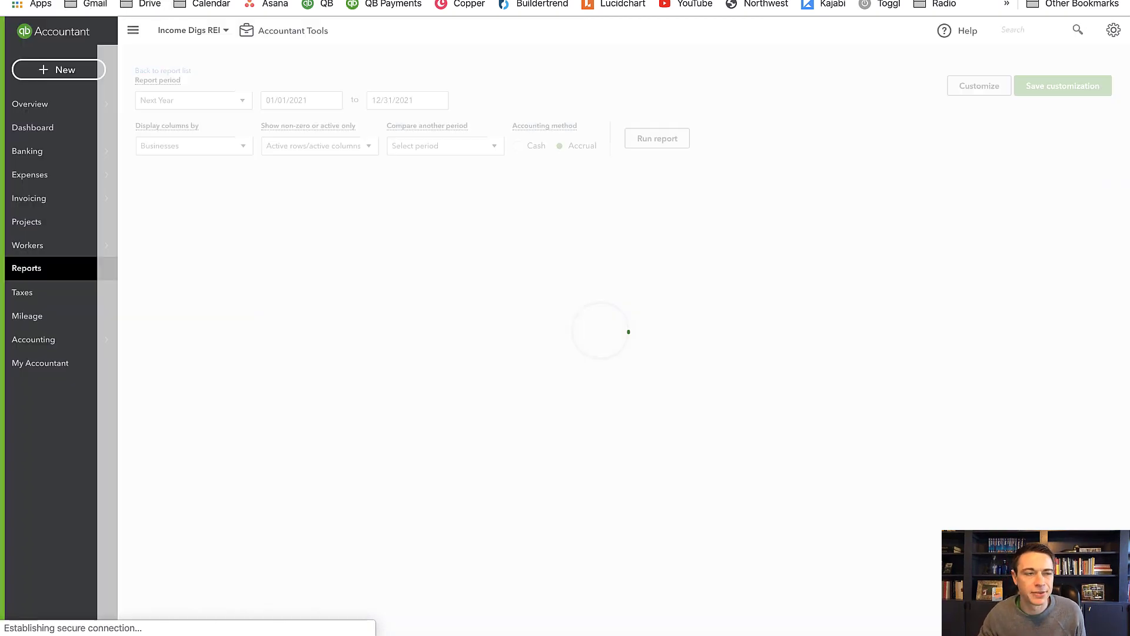
scroll(730, 241, "up", 15)
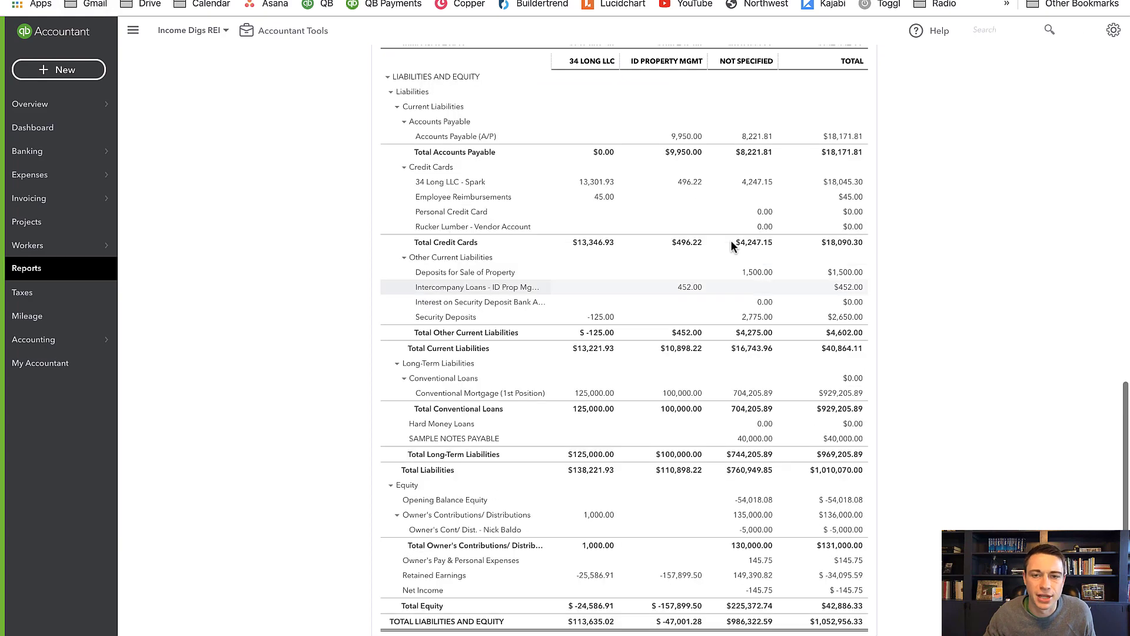
scroll(729, 246, "up", 4)
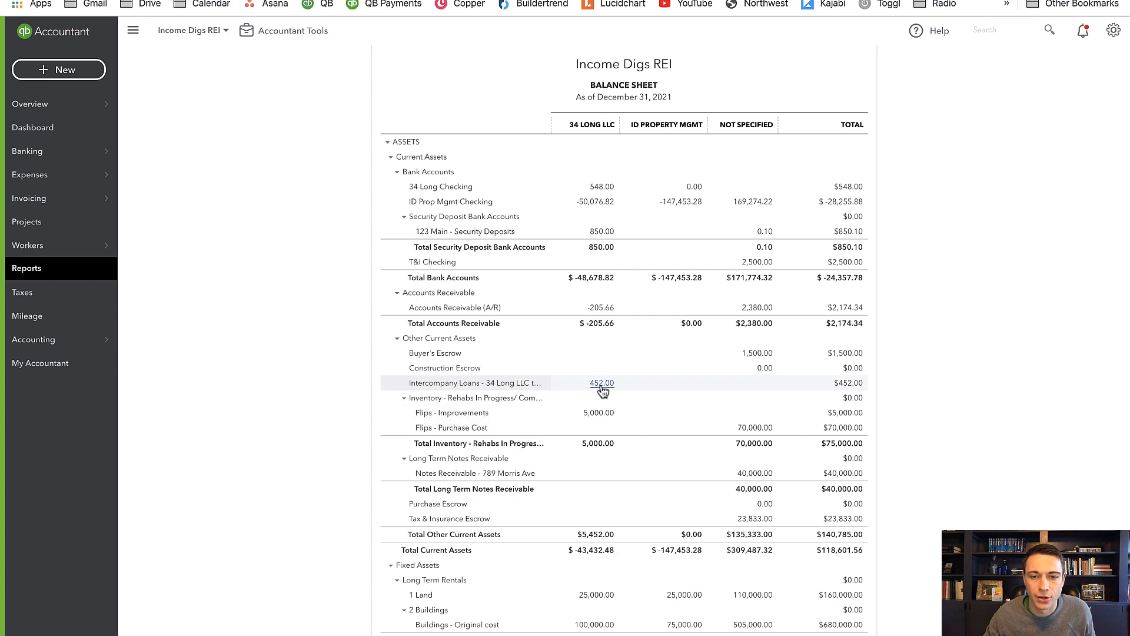
scroll(604, 387, "down", 10)
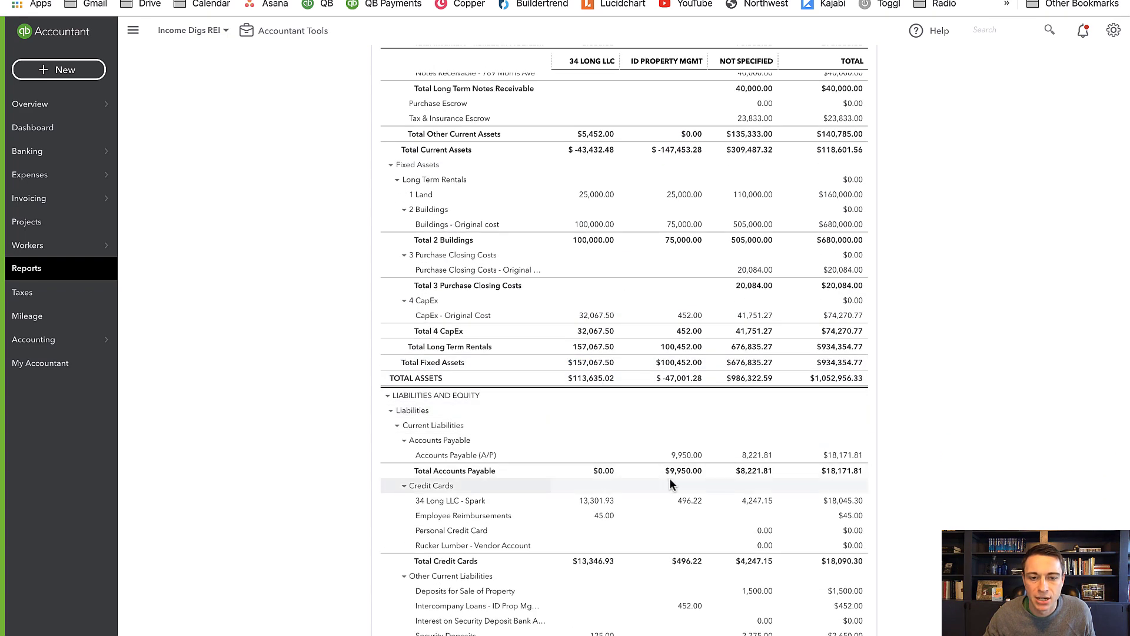
scroll(670, 478, "down", 2)
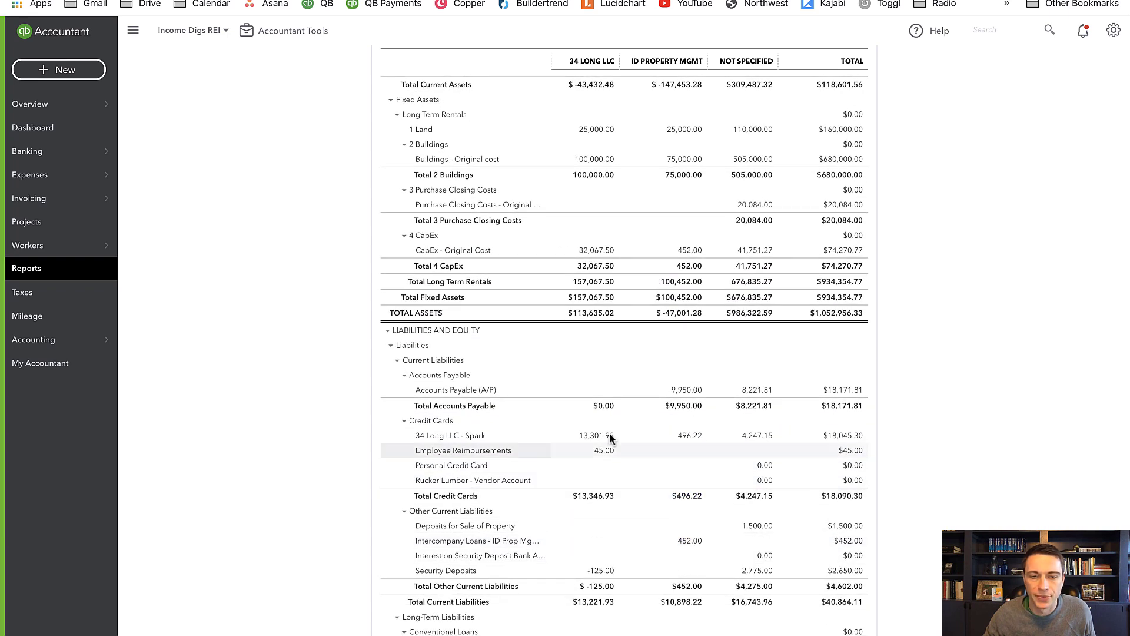
Step: Collapse the Assets and Liabilities and Equity sections of the balance sheet to compare their totals for each business
scroll(607, 447, "up", 12)
left_click(388, 334)
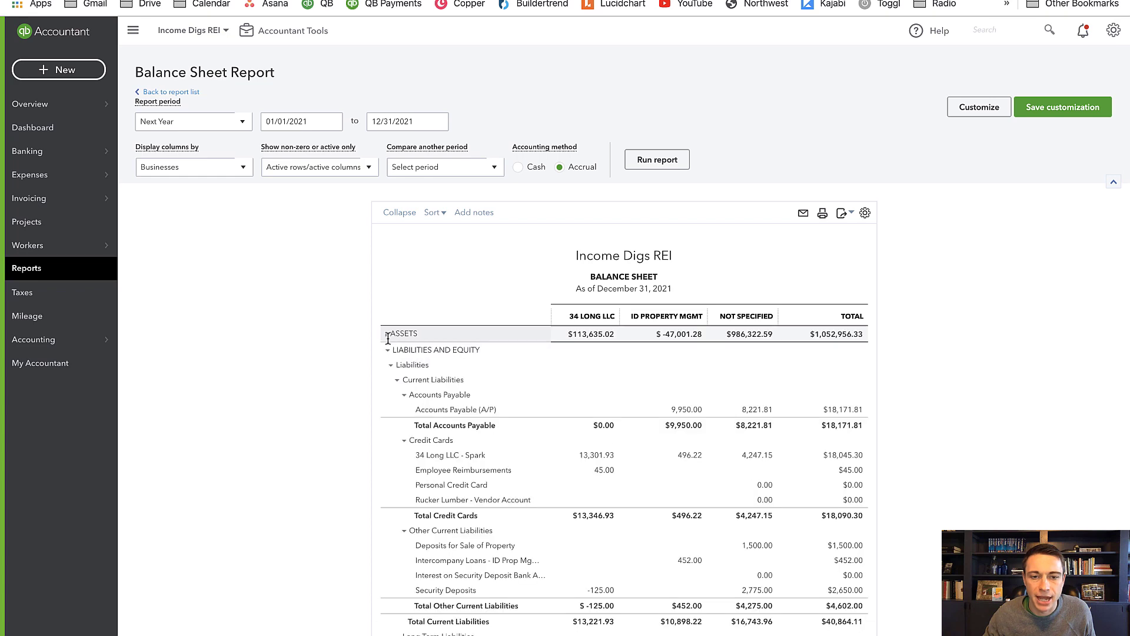
left_click(389, 351)
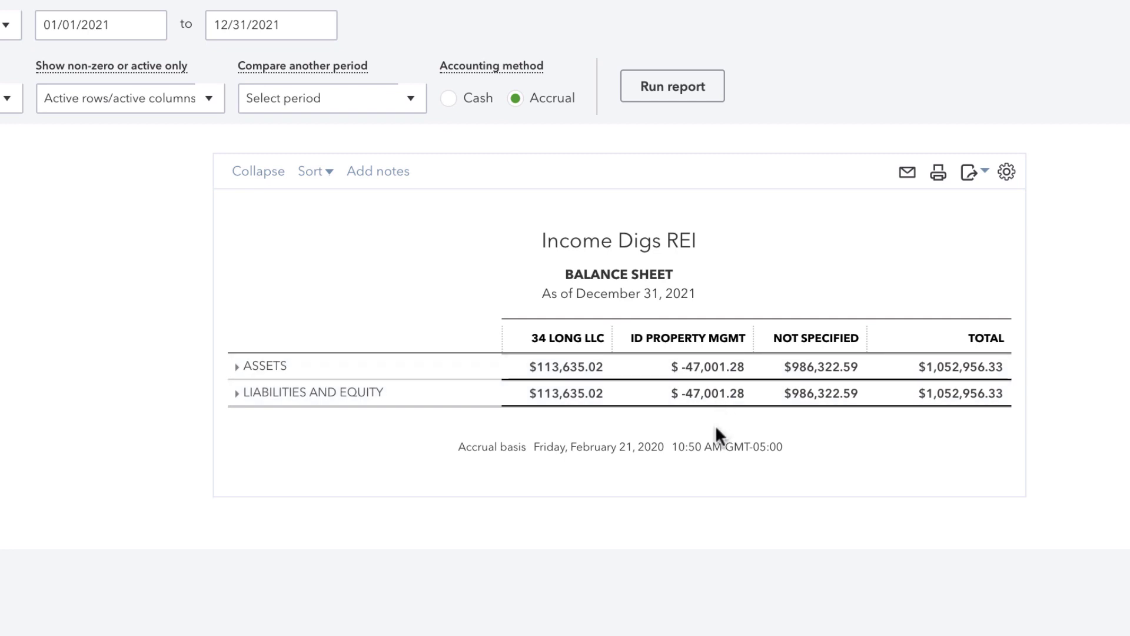
Step: Expand the Assets section again and examine the bank account, other current asset and fixed asset amounts for each business
left_click(236, 367)
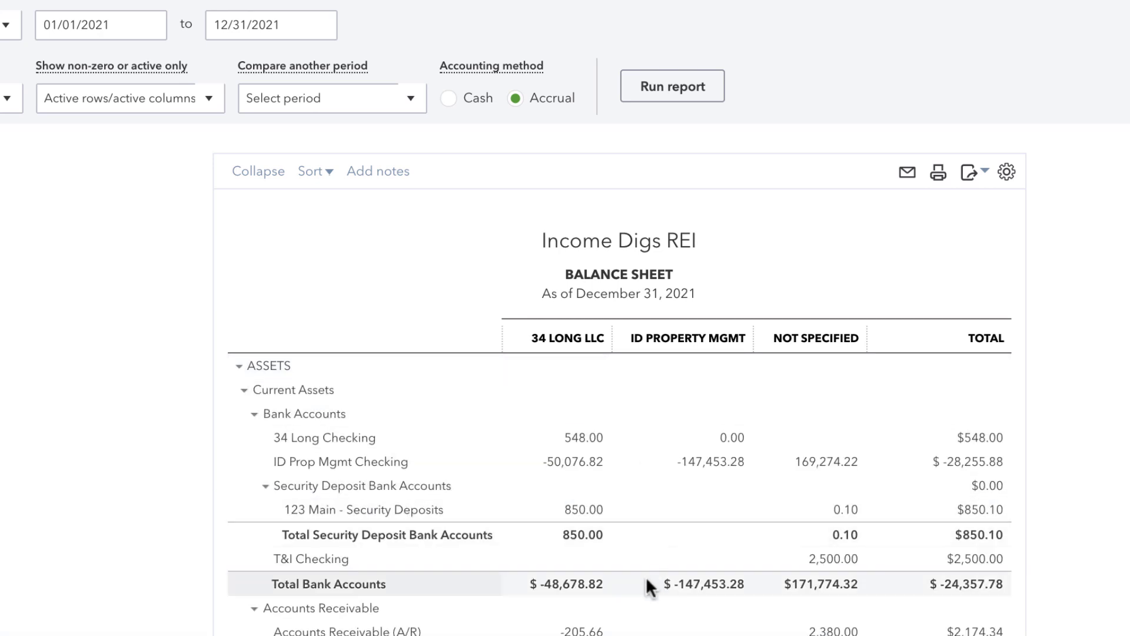
scroll(649, 574, "down", 1)
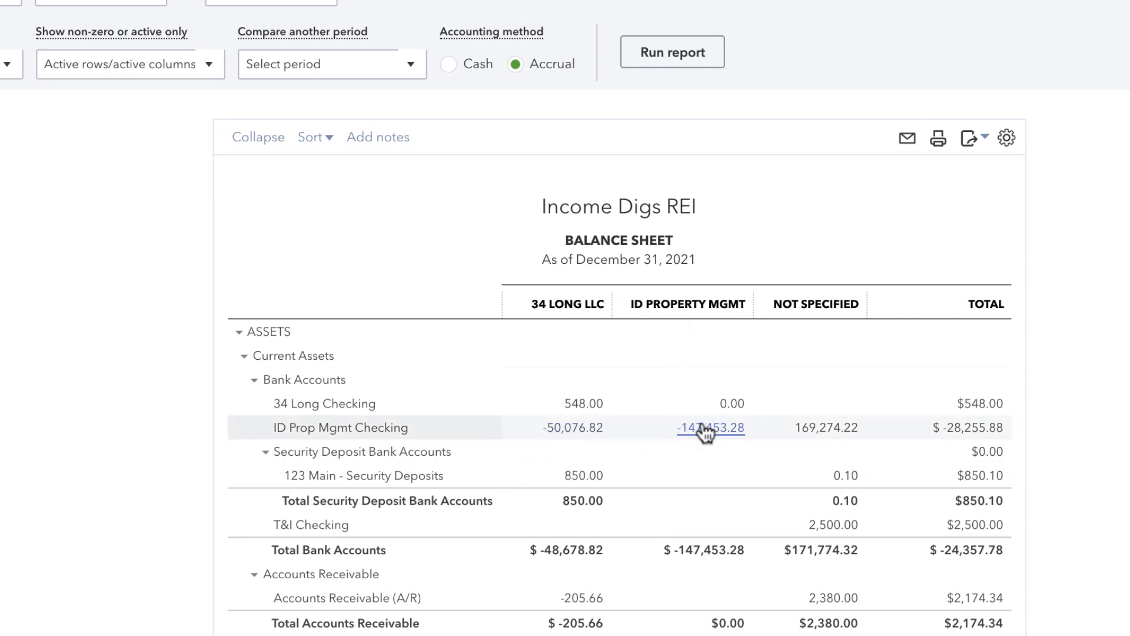
scroll(695, 474, "down", 5)
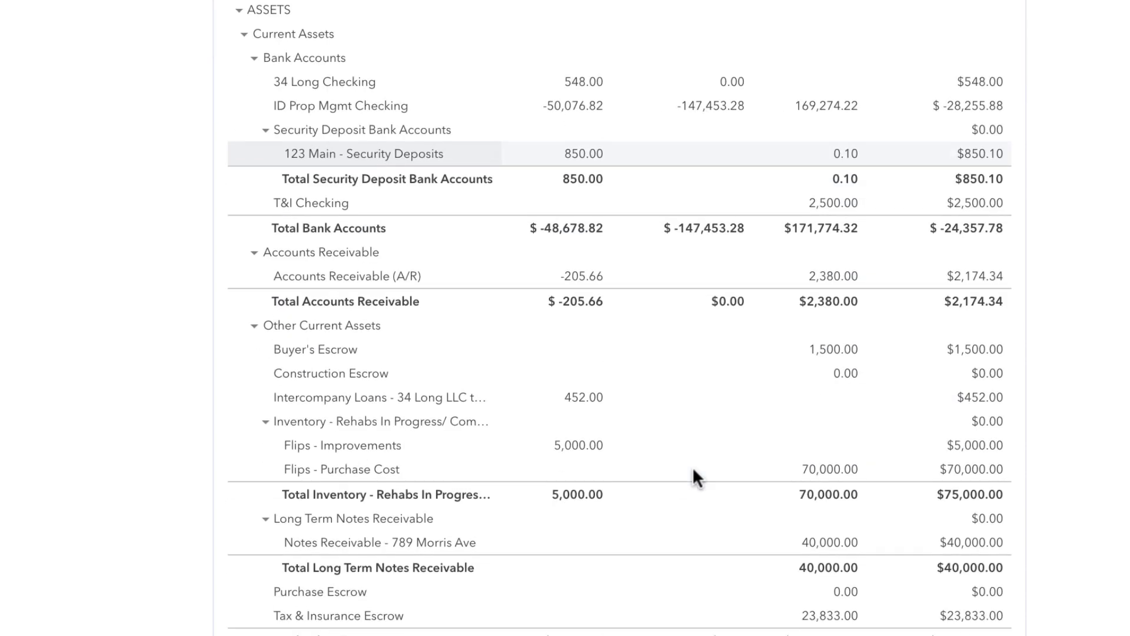
scroll(695, 475, "down", 5)
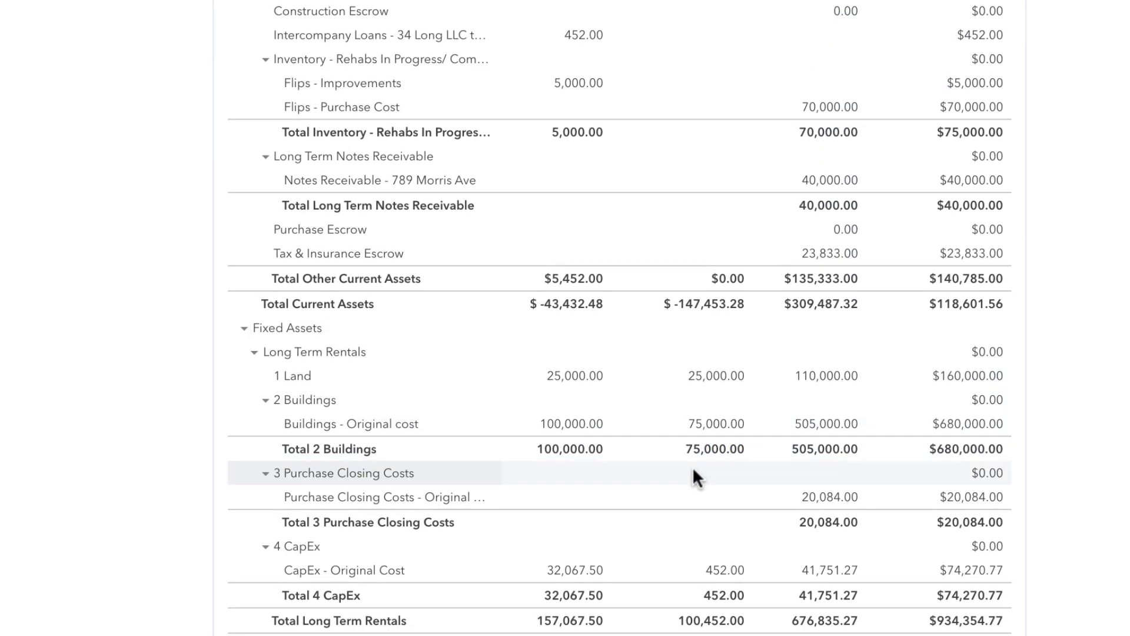
scroll(693, 456, "up", 10)
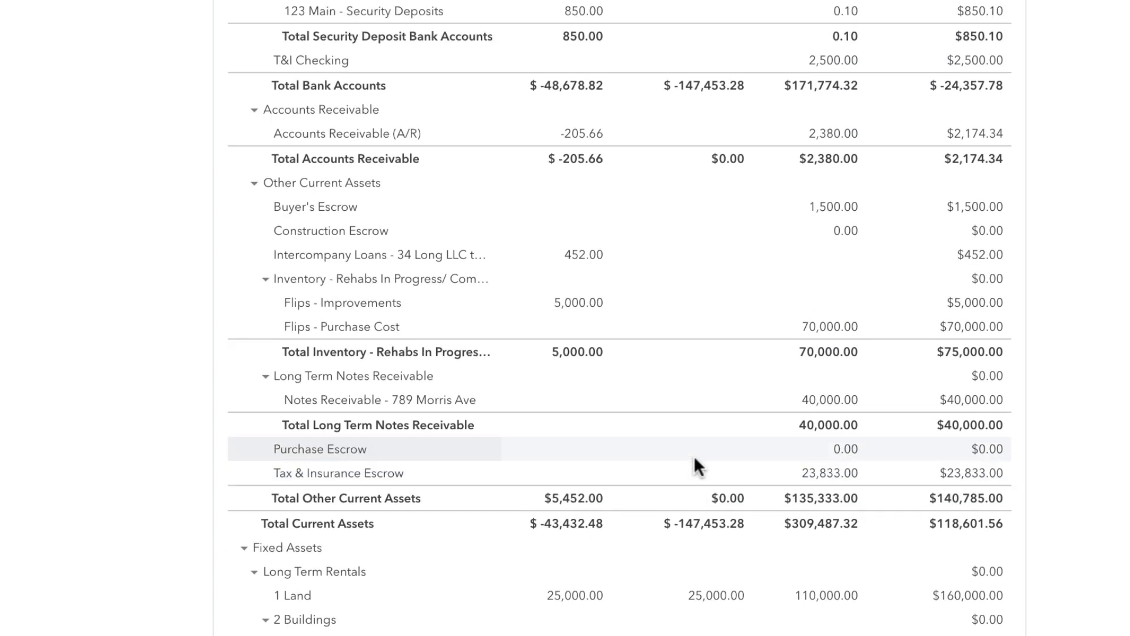
scroll(698, 468, "up", 1)
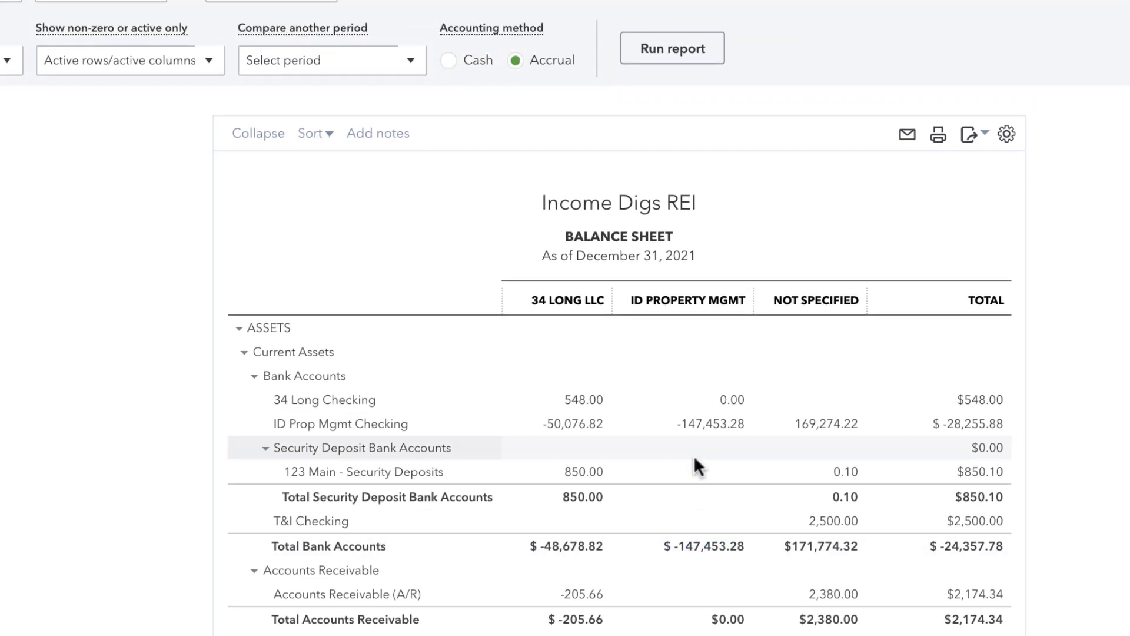